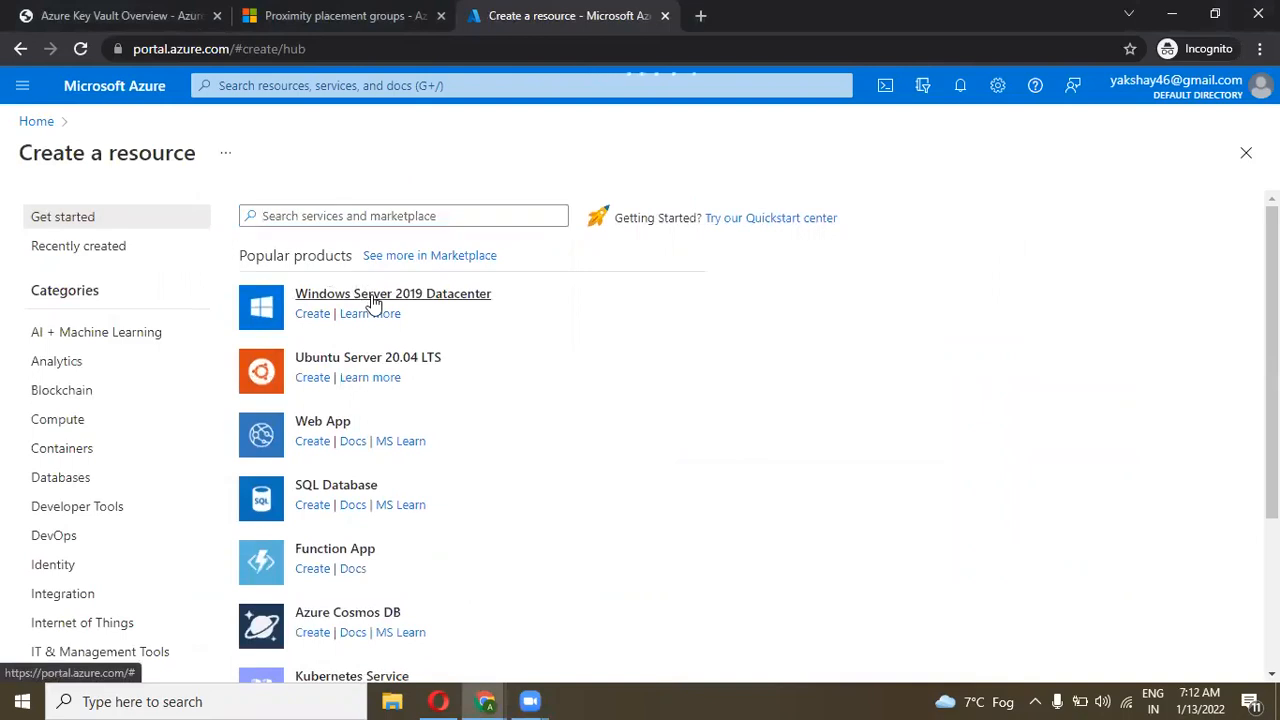
# Start a Windows Server 2019 Datacenter virtual machine and assign it to the existing my-datacenter resource group
pyautogui.click(371, 300)
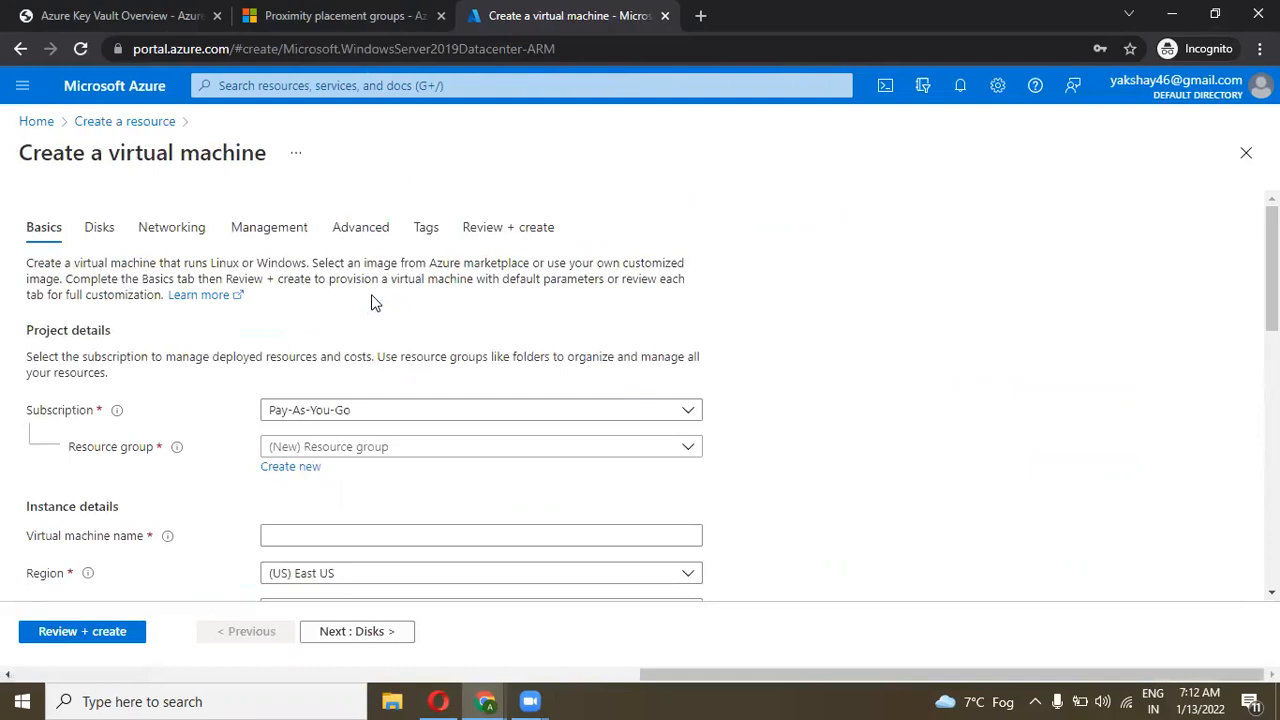
pyautogui.scroll(-1, 371, 300)
pyautogui.click(358, 340)
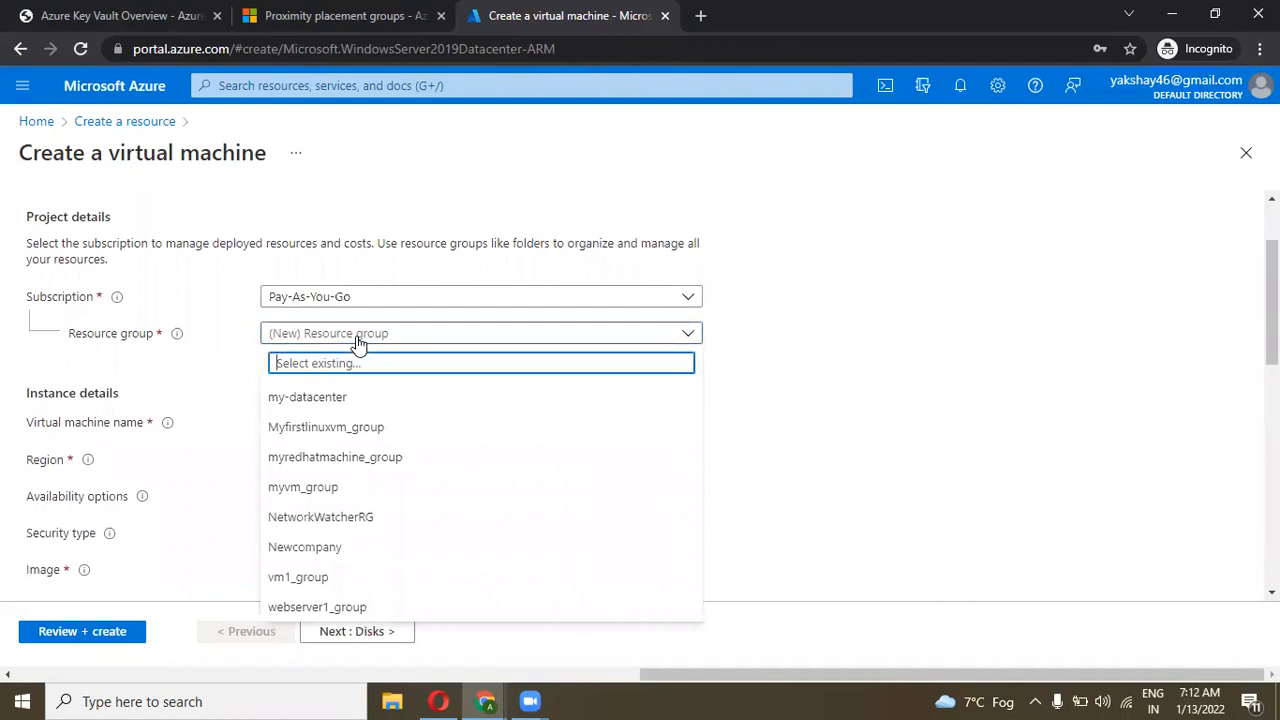
pyautogui.click(294, 397)
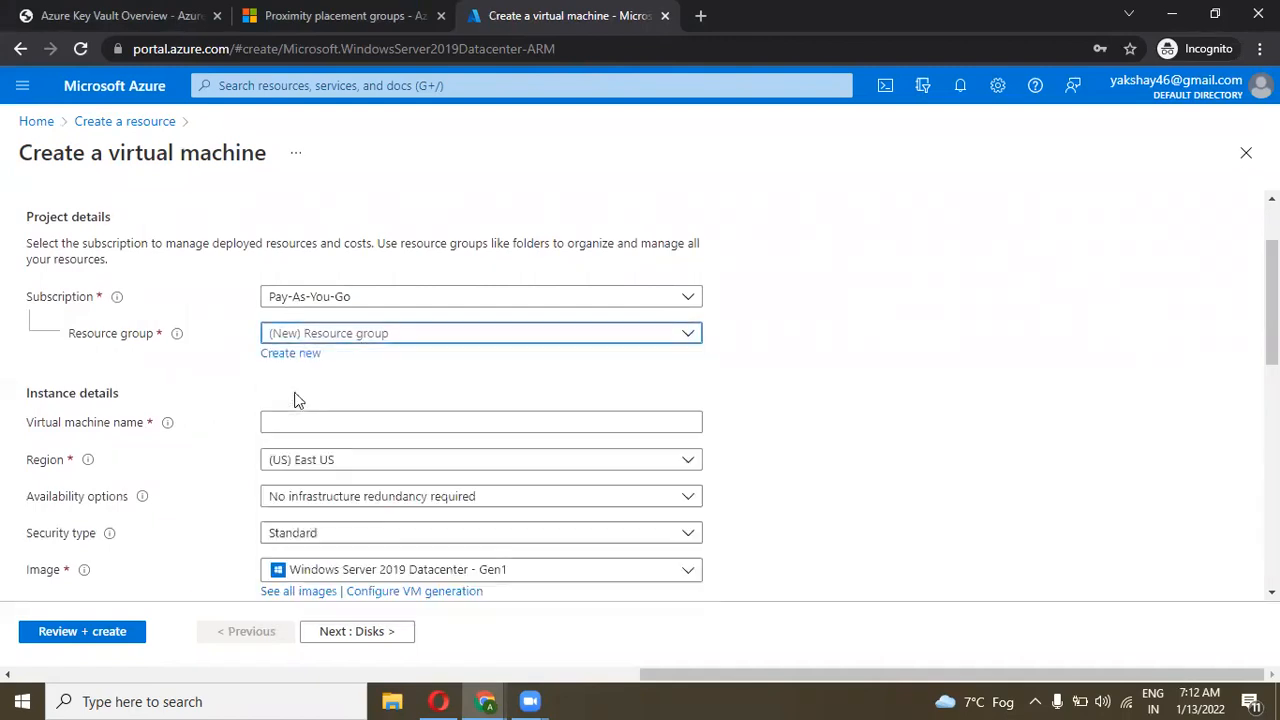
# Name the virtual machine myencryptvm
pyautogui.scroll(-1, 418, 411)
pyautogui.click(311, 331)
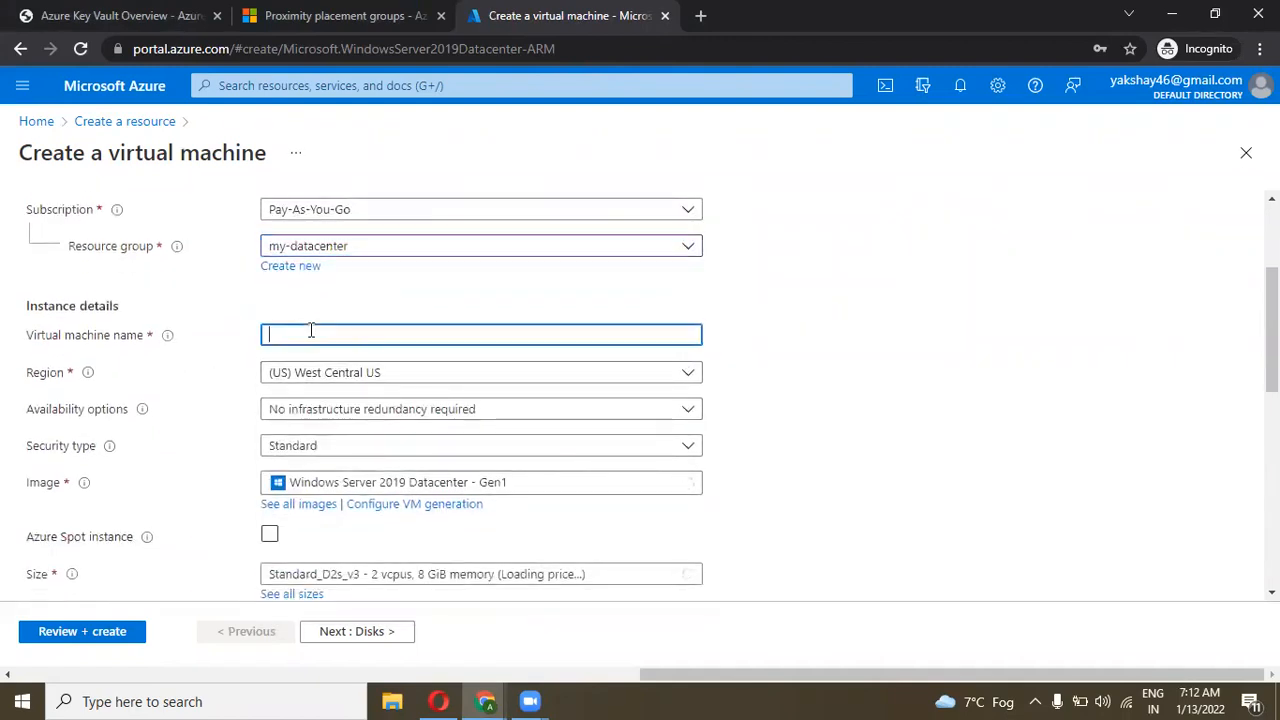
pyautogui.write('my')
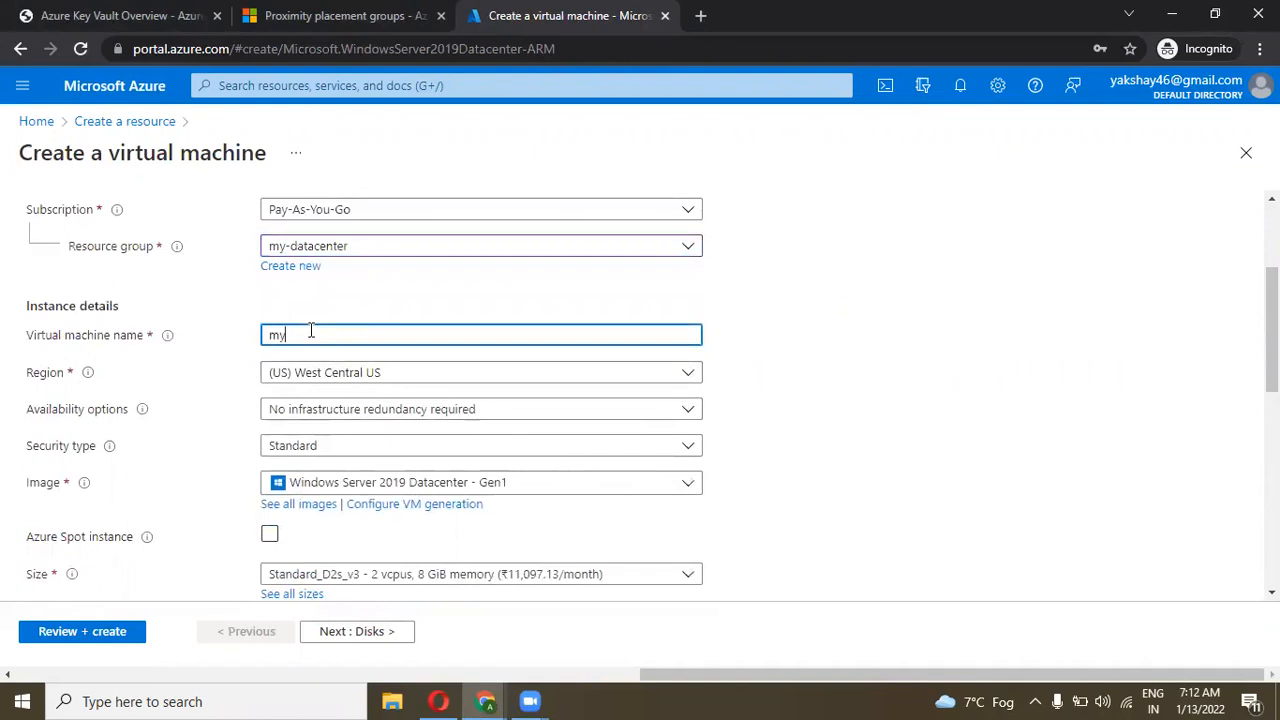
pyautogui.write('encrypt')
pyautogui.press('BackSpace')
pyautogui.press('BackSpace')
pyautogui.write('pt v')
pyautogui.press('BackSpace')
pyautogui.press('BackSpace')
pyautogui.write('vm')
# Set the administrator username to azureuser, then enter and confirm the administrator account password
pyautogui.scroll(-1, 311, 330)
pyautogui.scroll(-2, 311, 330)
pyautogui.click(298, 440)
pyautogui.write('a')
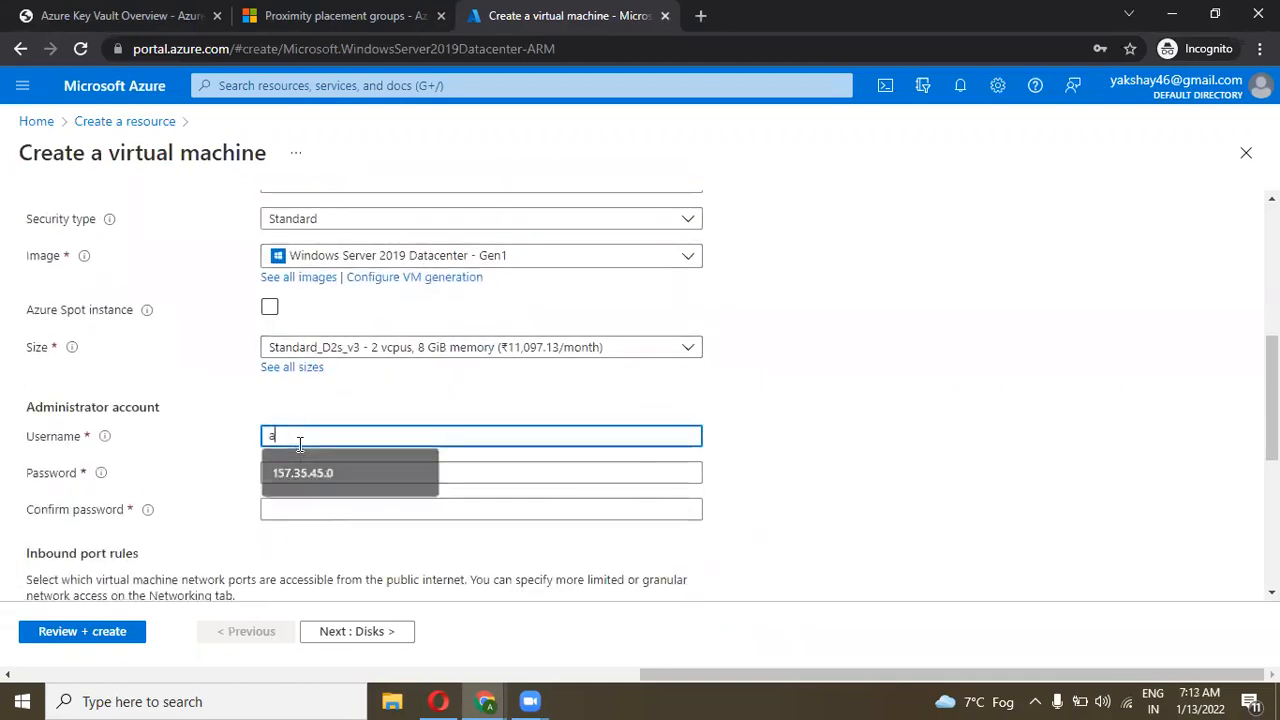
pyautogui.write('zureuser')
pyautogui.press('Tab')
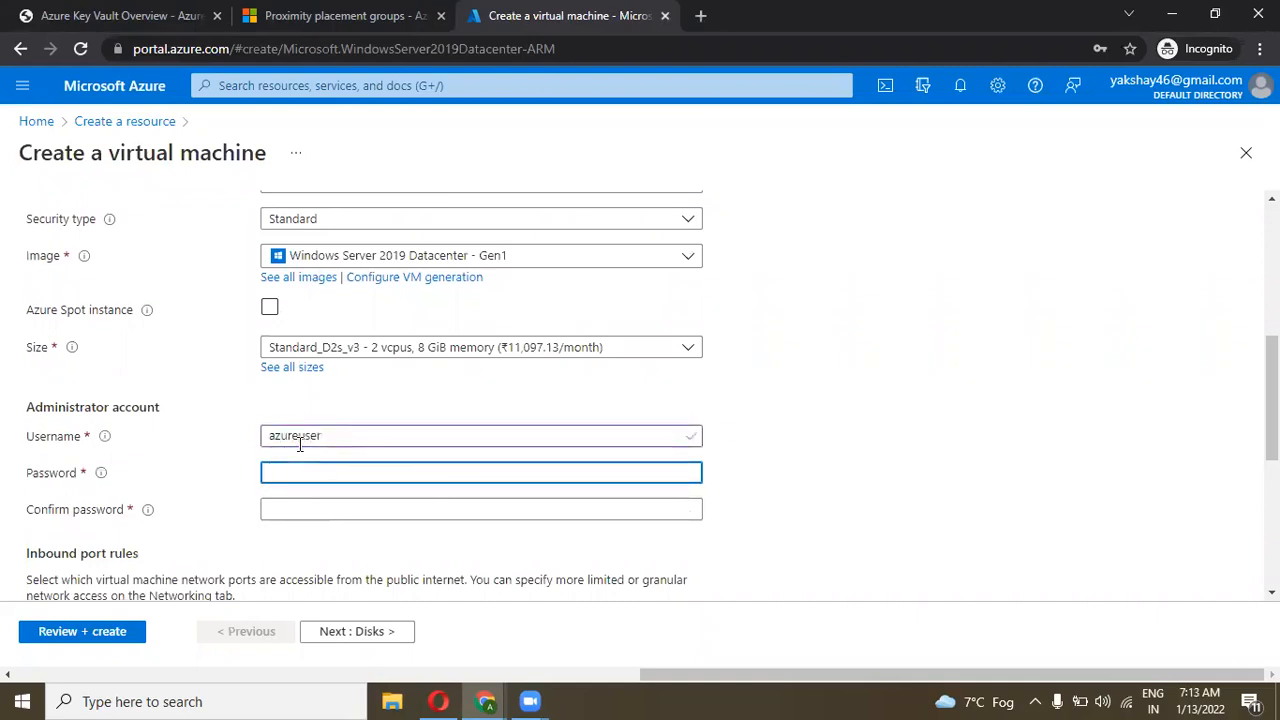
pyautogui.write('••••••••')
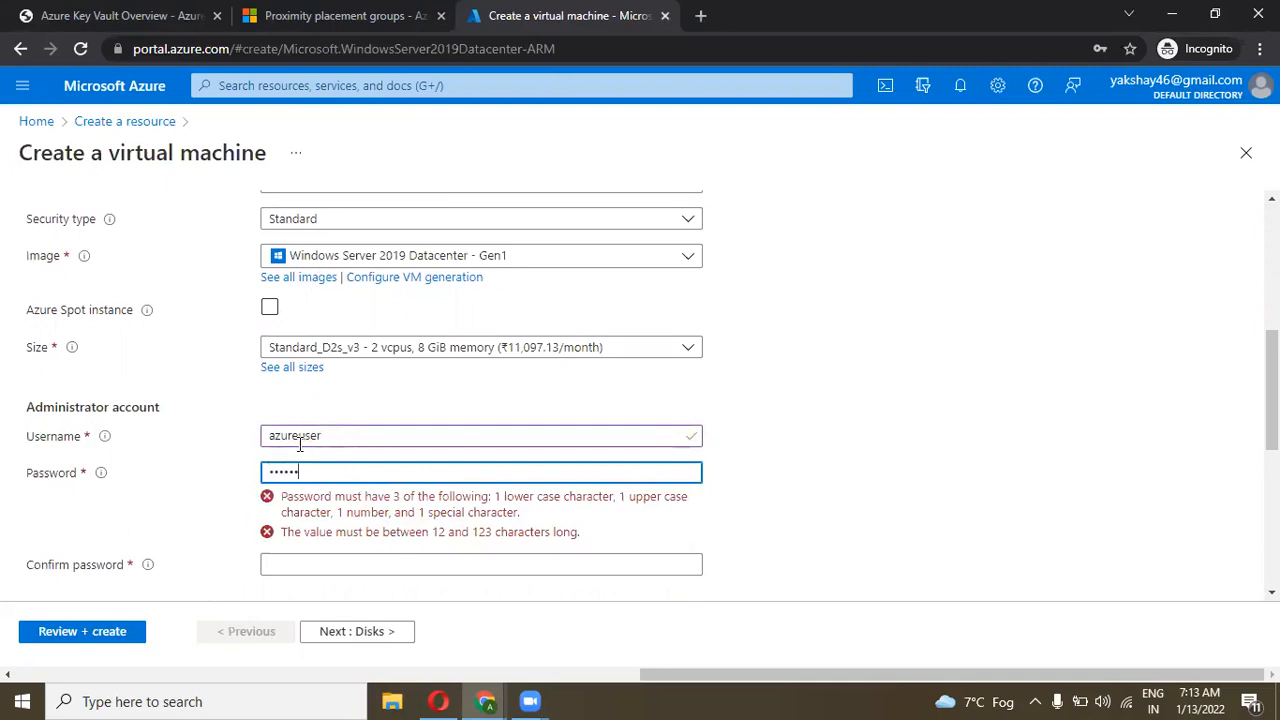
pyautogui.write('•••••••••')
pyautogui.press('Tab')
pyautogui.write('•••••••••••••••')
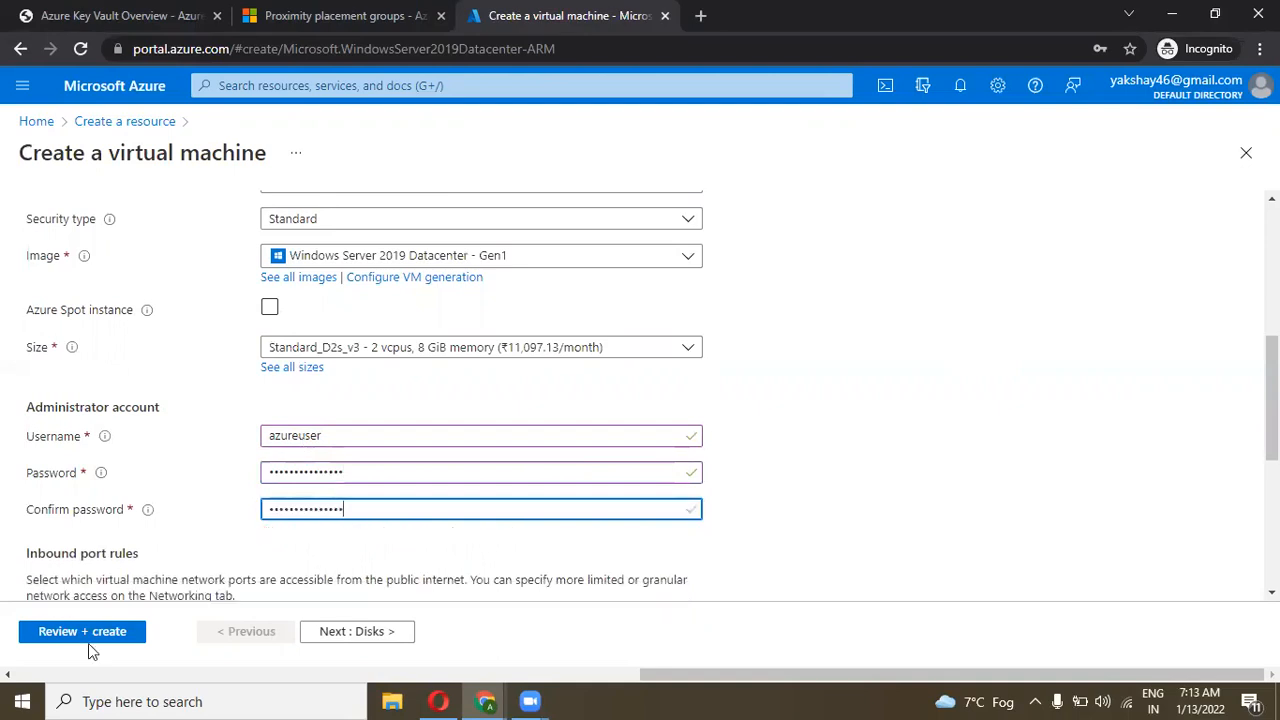
# Validate the virtual machine configuration, repeating the review if it fails, and create the machine
pyautogui.click(89, 637)
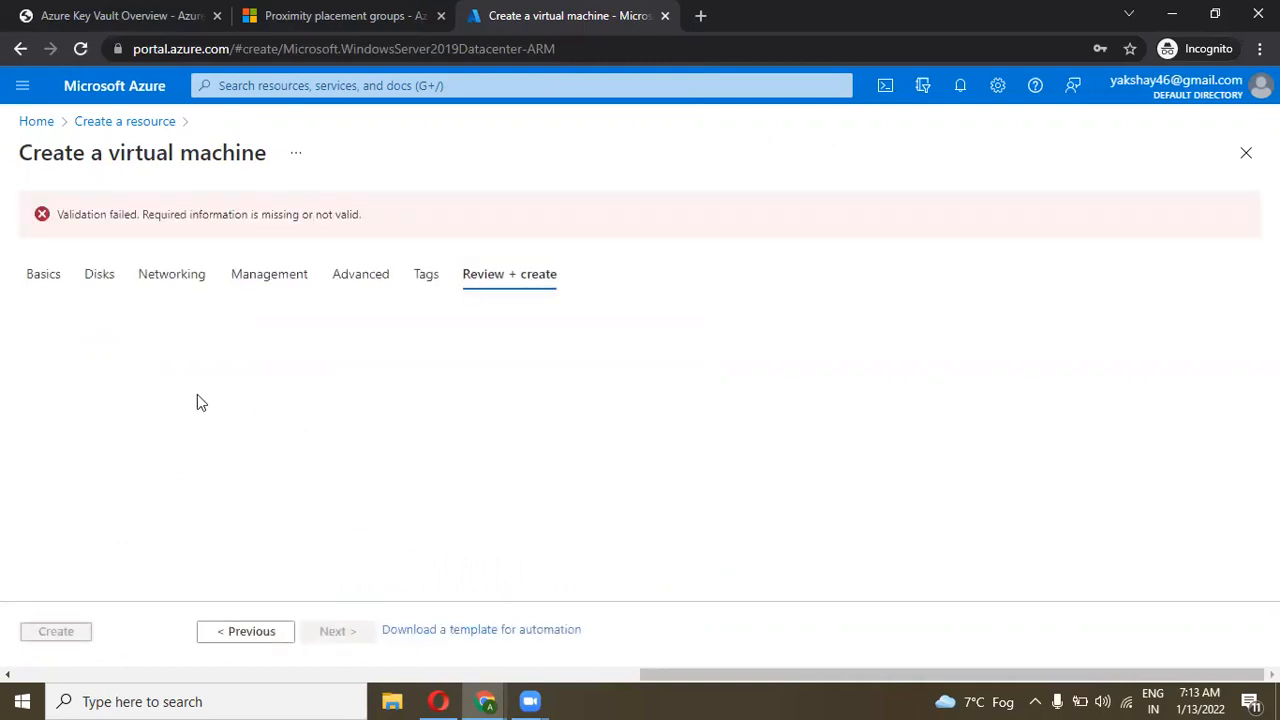
pyautogui.click(424, 277)
pyautogui.click(510, 230)
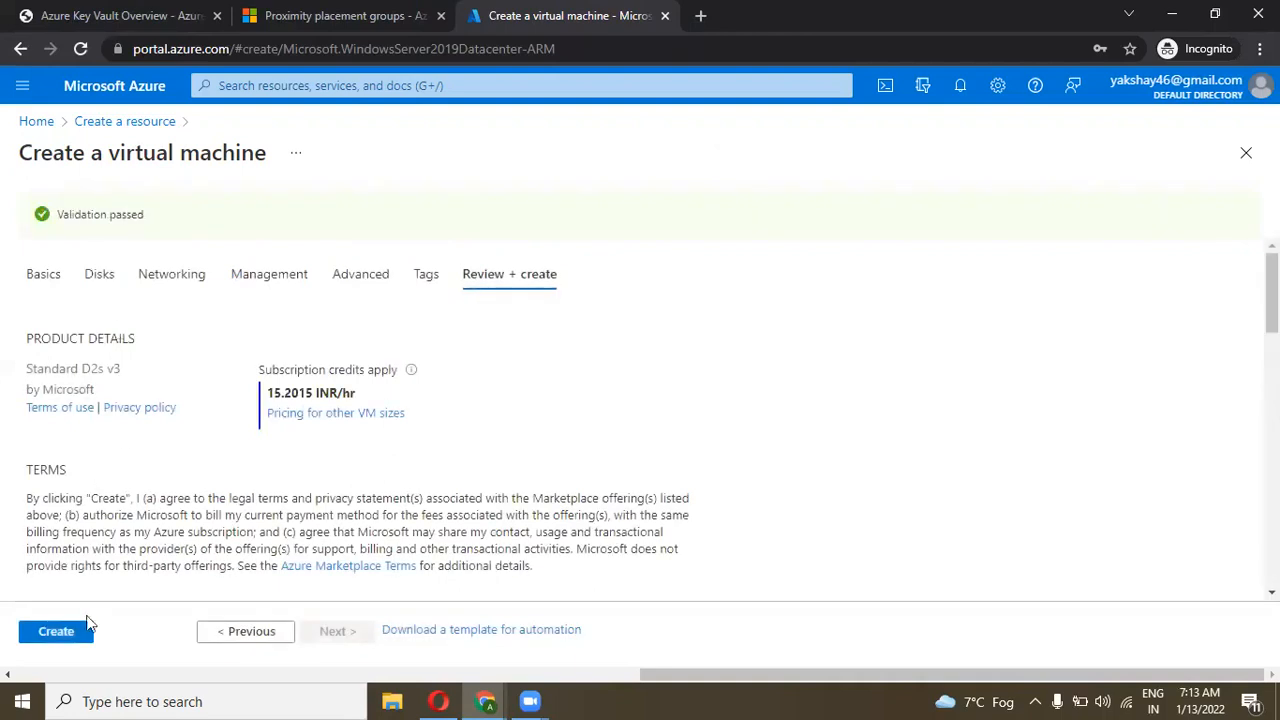
pyautogui.click(57, 632)
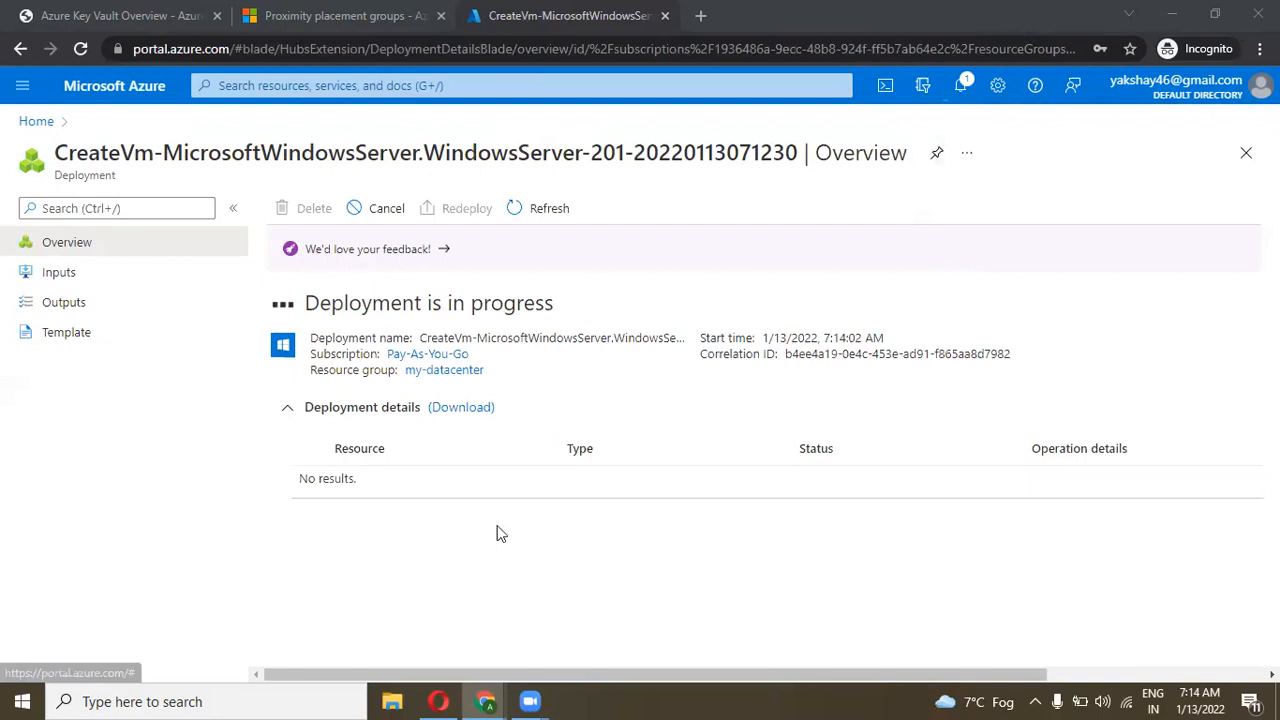
# Open Paint and write the heading "ADE - Azure Disk Encryption" in a text box widened to fit it on one line
pyautogui.click(238, 698)
pyautogui.write('pai')
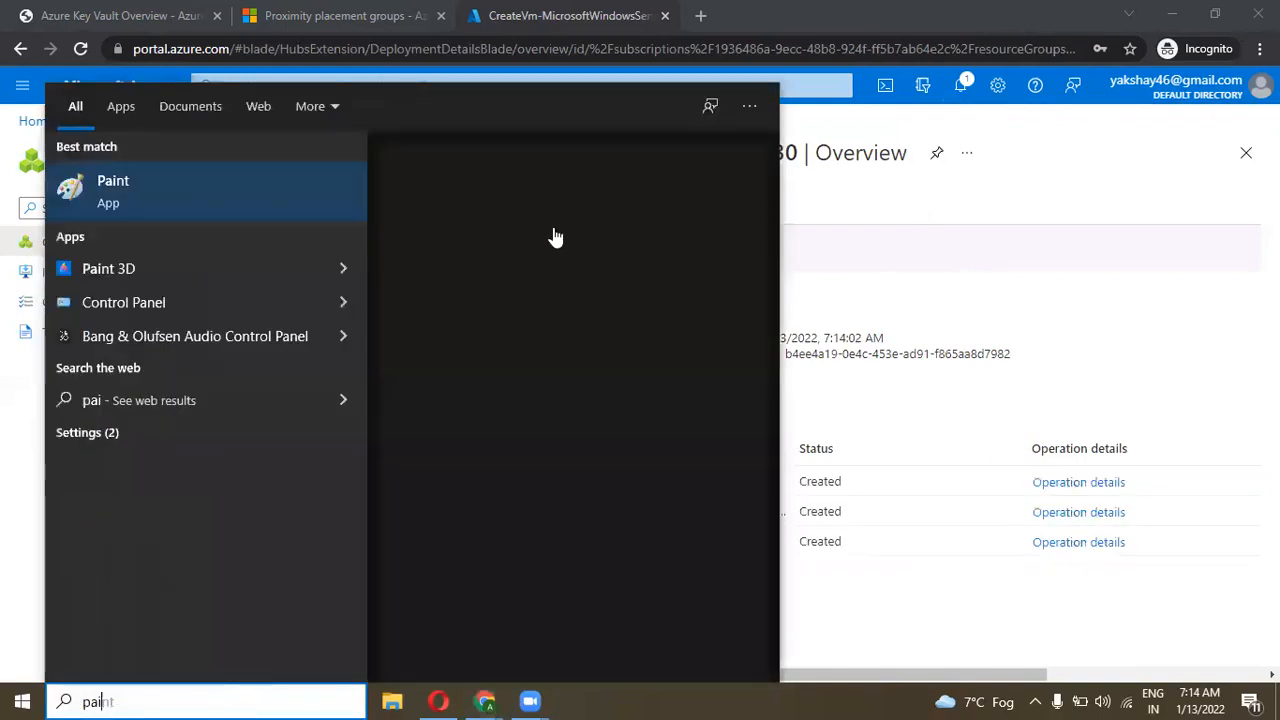
pyautogui.press('Escape')
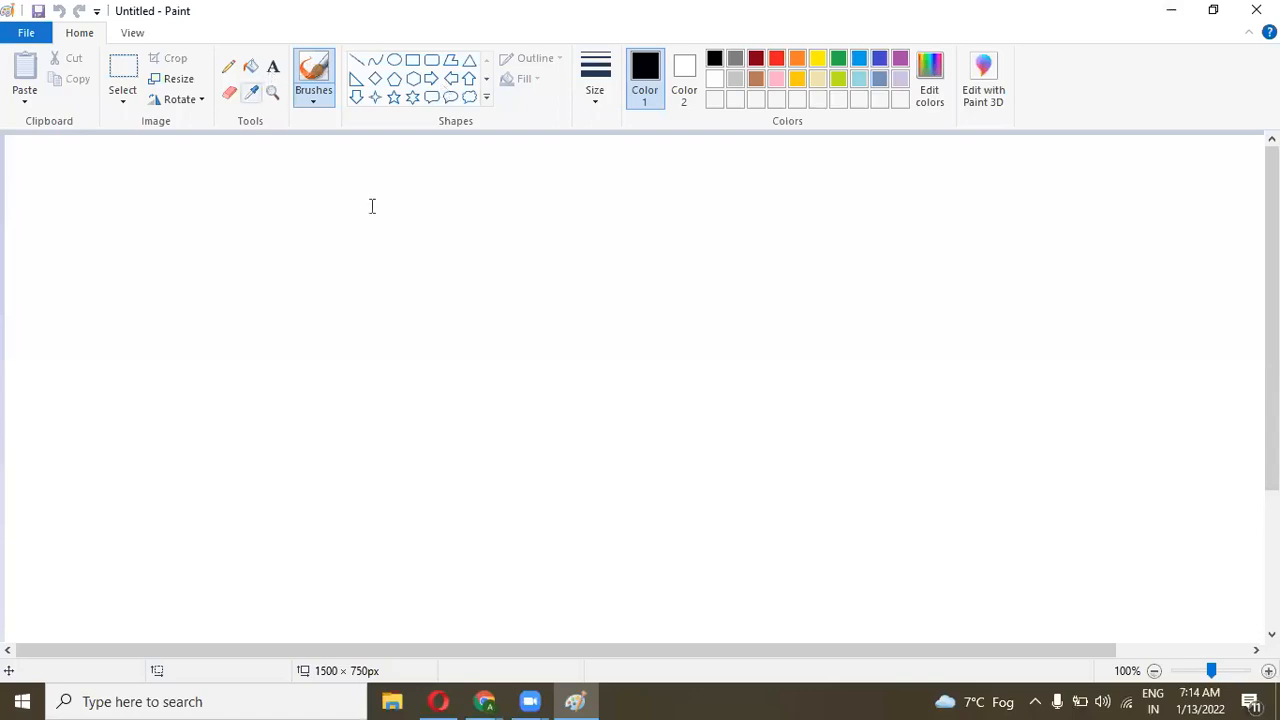
pyautogui.click(272, 70)
pyautogui.click(377, 205)
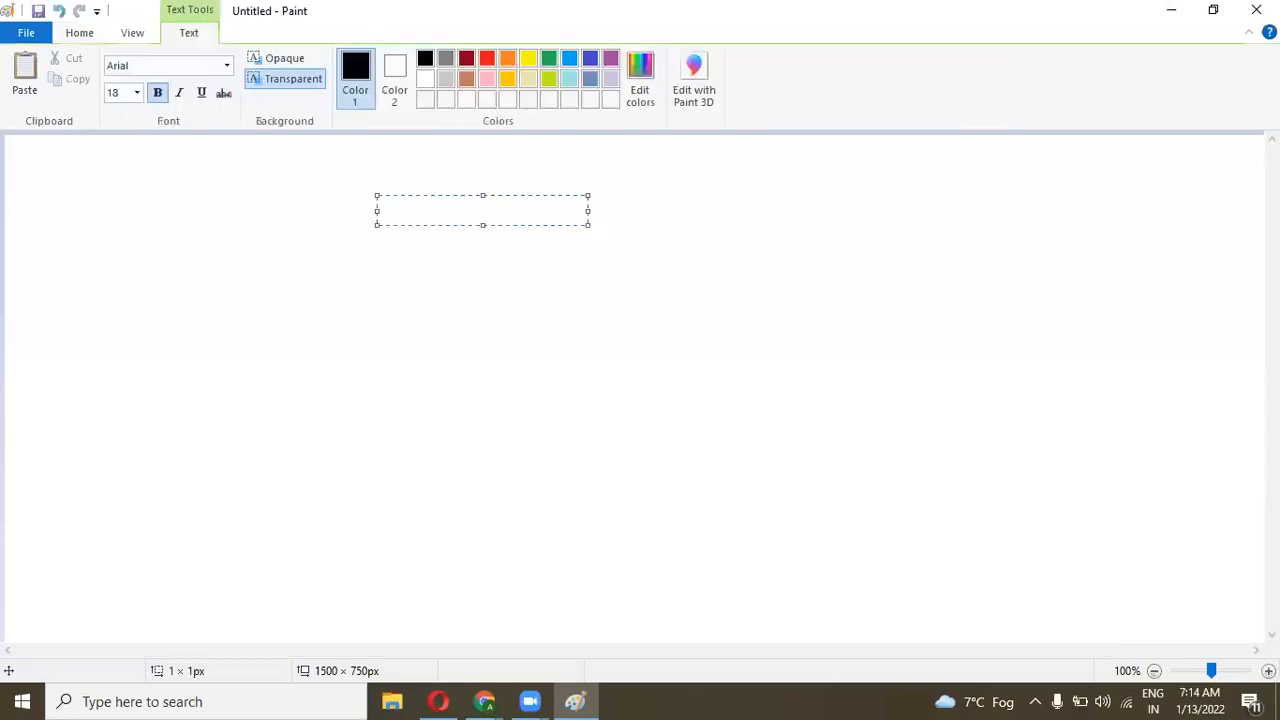
pyautogui.write('ADE - Azure Disk ')
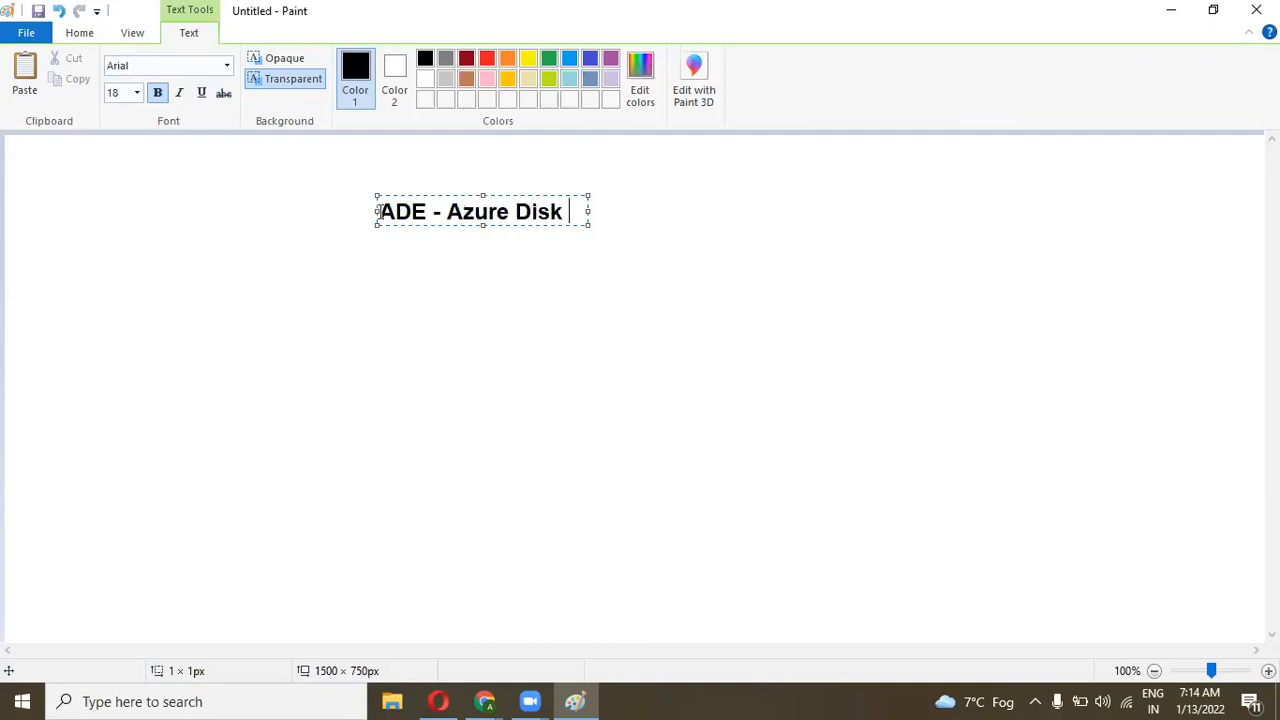
pyautogui.write('Encr')
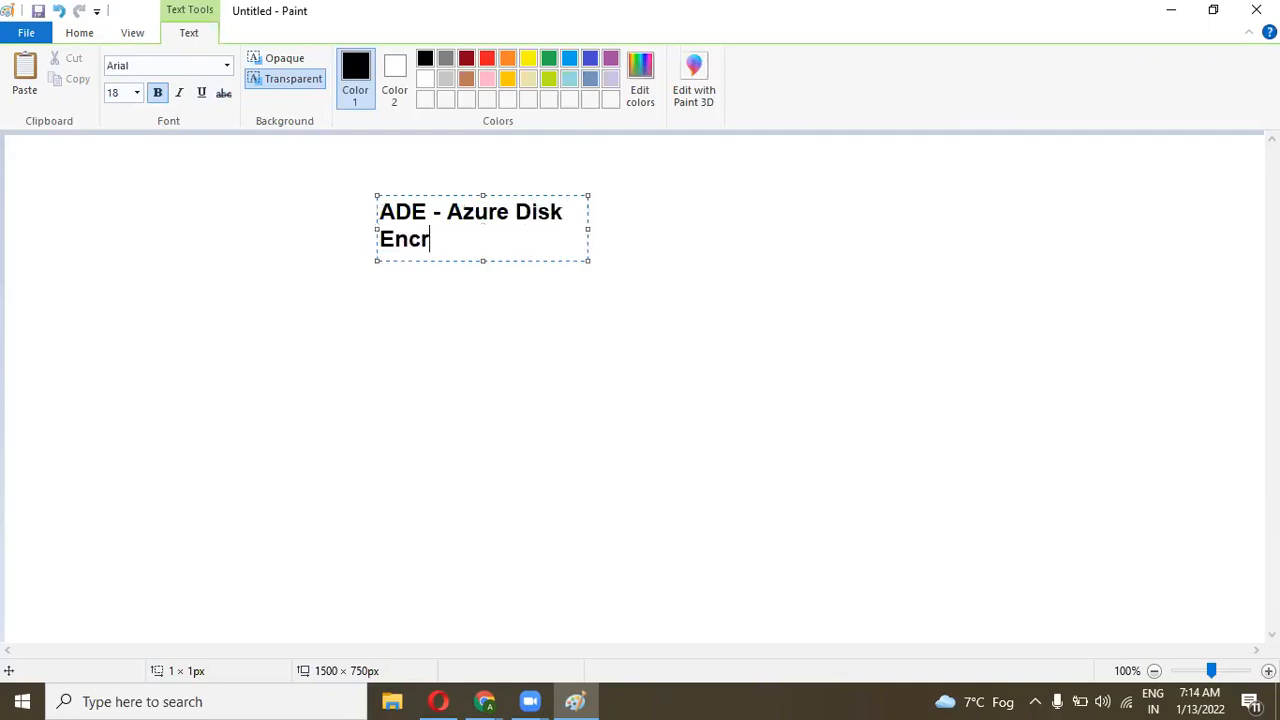
pyautogui.write('yption')
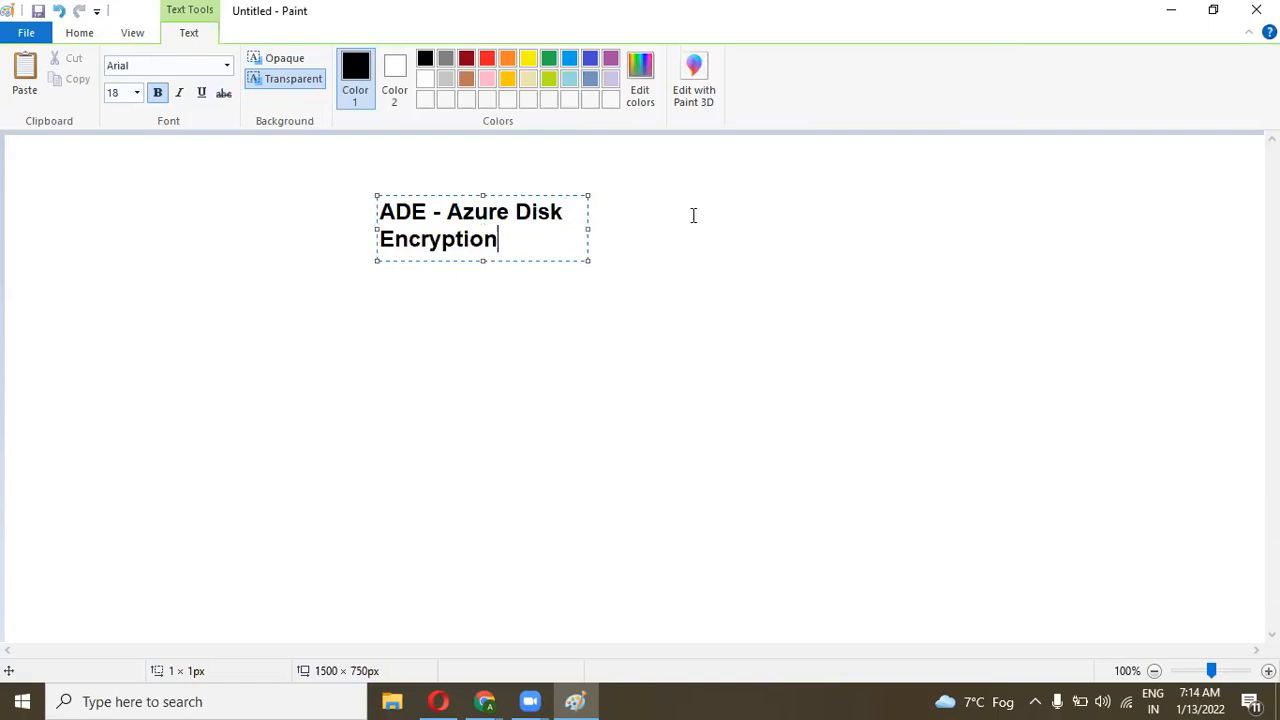
pyautogui.moveTo(589, 229); pyautogui.dragTo(779, 241)
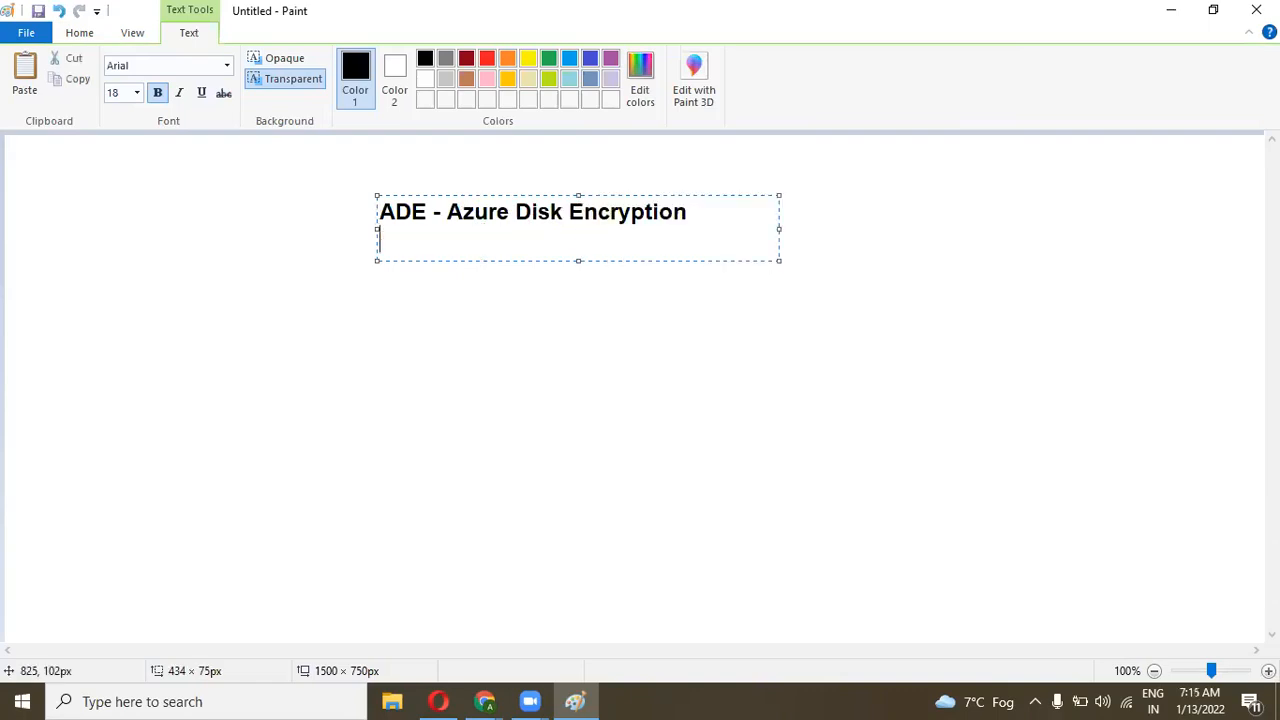
# Add the line "Applicable only on the manage disk" below the heading, separated by a blank line
pyautogui.press('Return')
pyautogui.press('Return')
pyautogui.write('Appli')
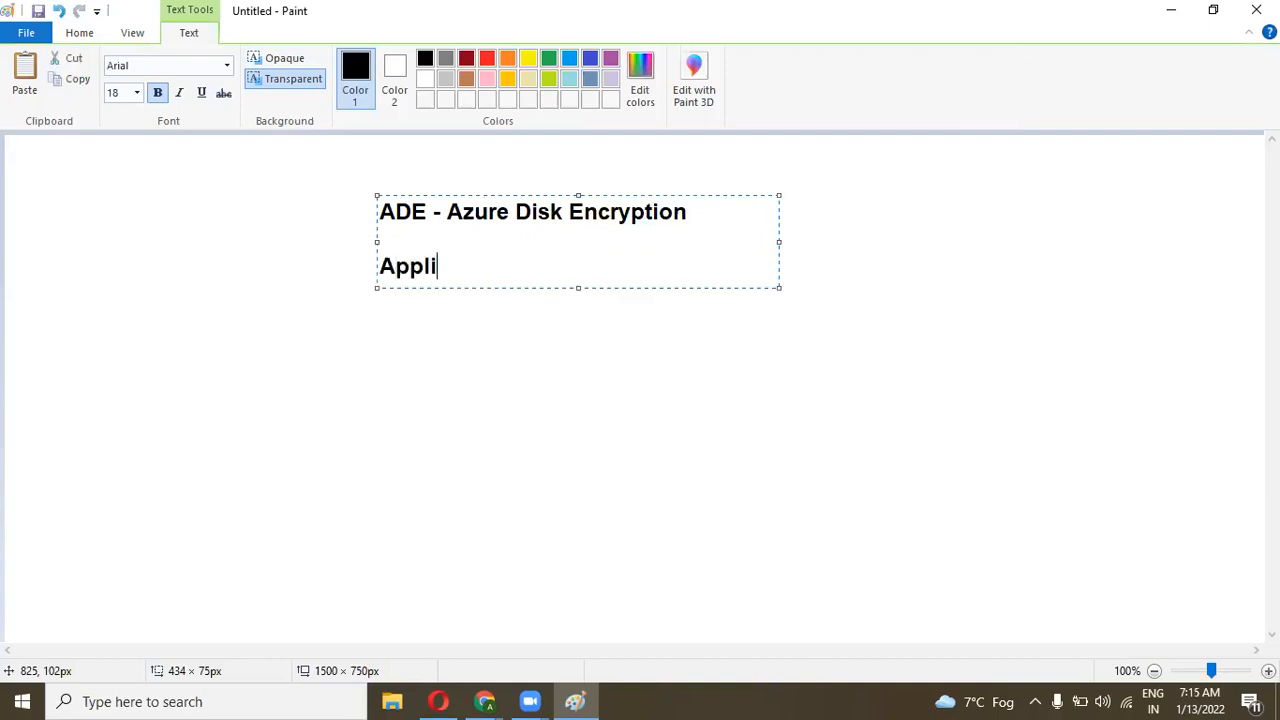
pyautogui.write('cable onl')
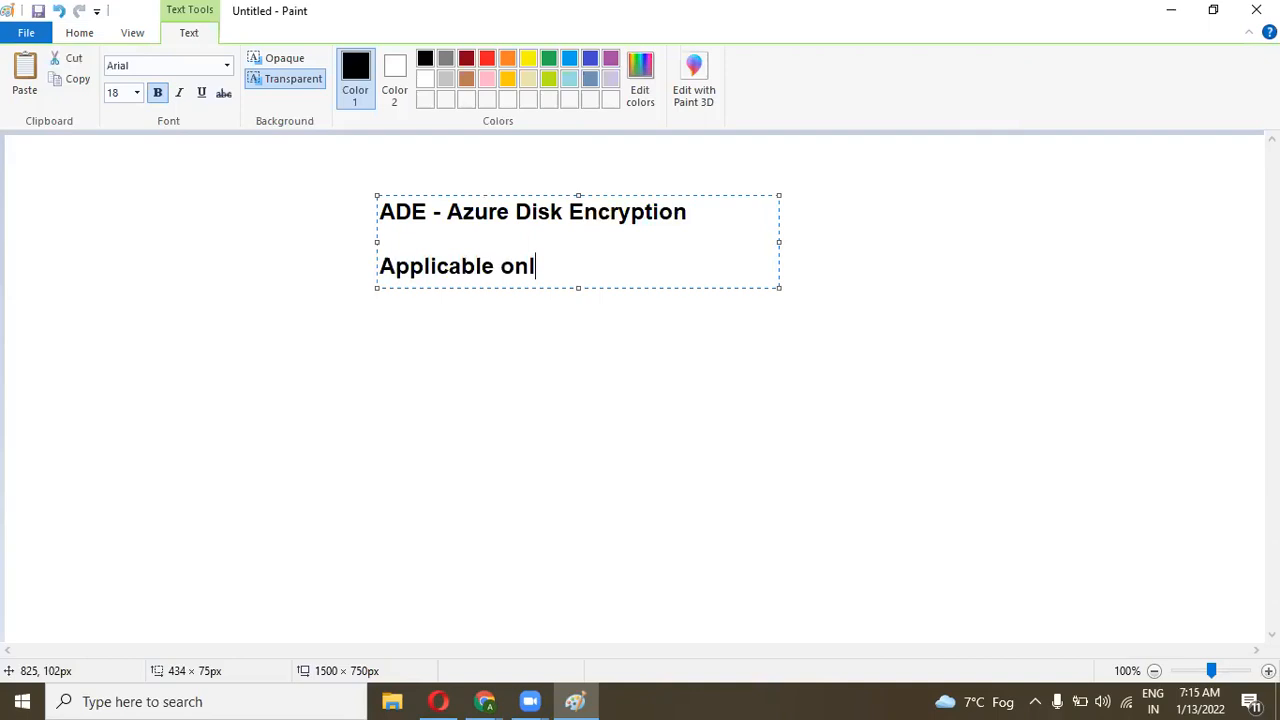
pyautogui.write('y on the ma')
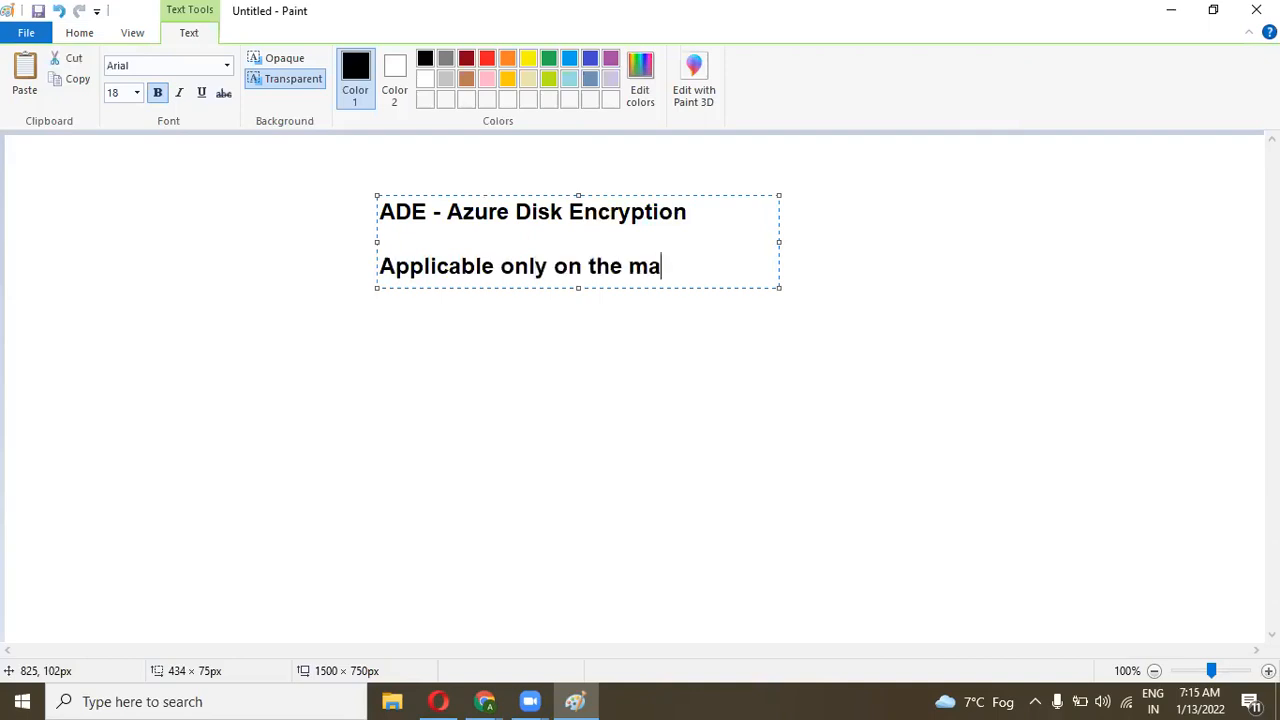
pyautogui.write('nage disk')
pyautogui.press('Return')
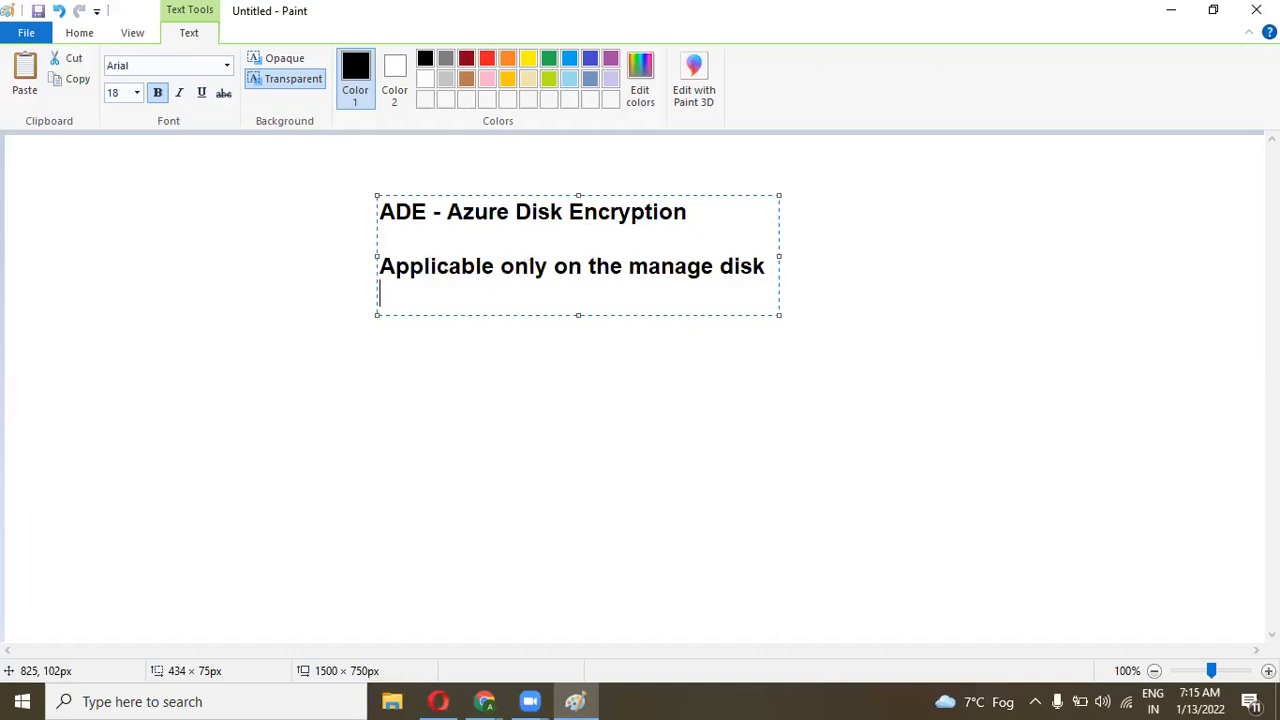
# Add the requirement lines "disk must be managed" and "enough ram" to the disk encryption notes
pyautogui.write('disk must be managed')
pyautogui.press('Return')
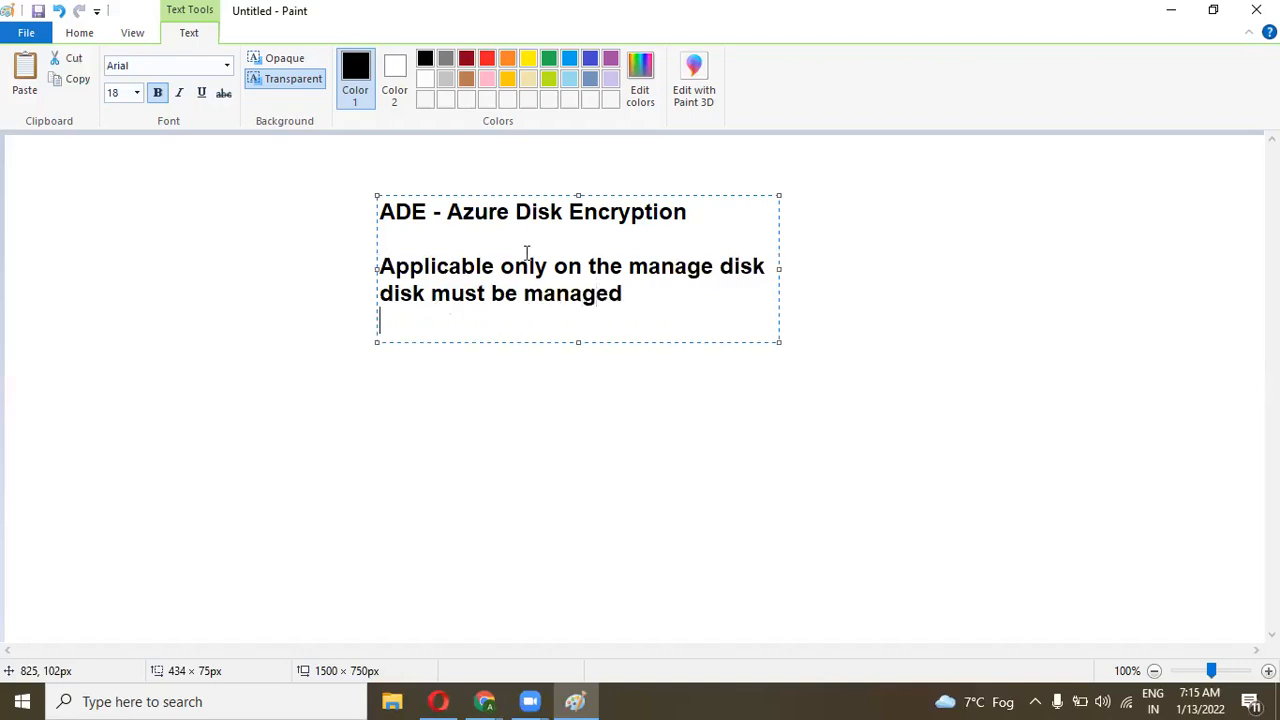
pyautogui.write('enough ram')
pyautogui.press('Return')
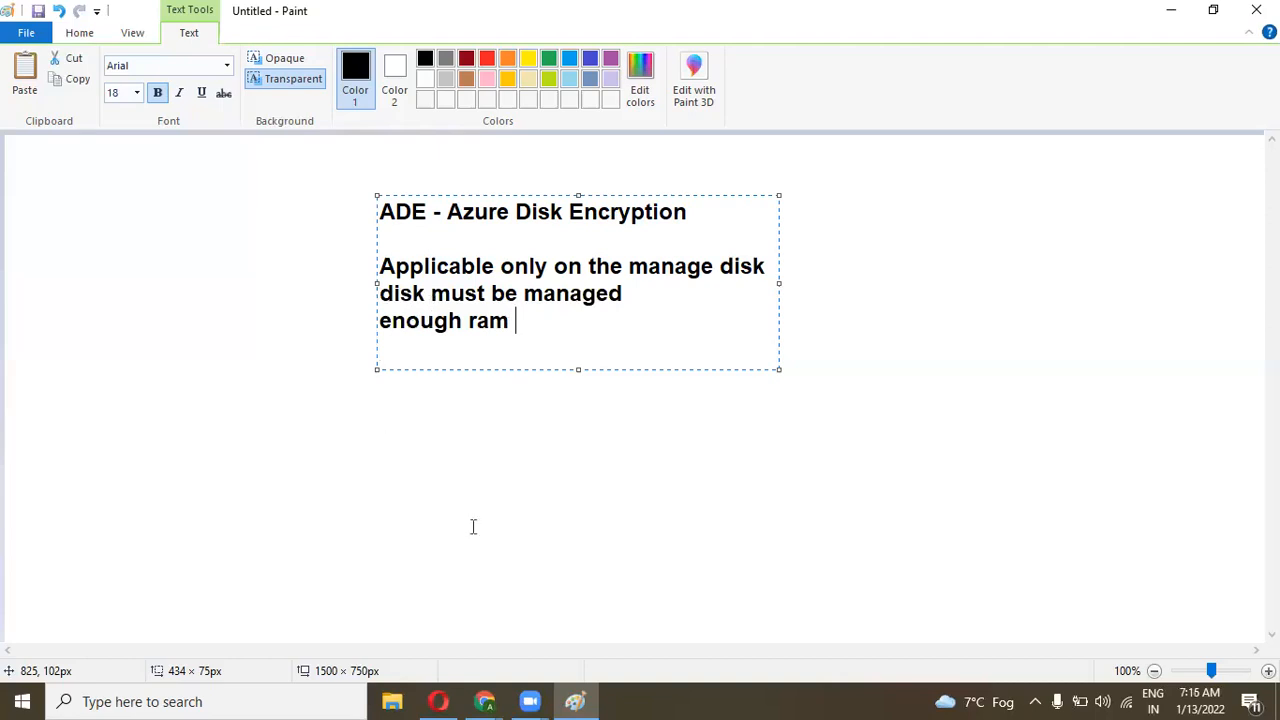
# Switch to the Azure portal in Chrome to check the virtual machine deployment's progress, and return to Paint
pyautogui.click(486, 701)
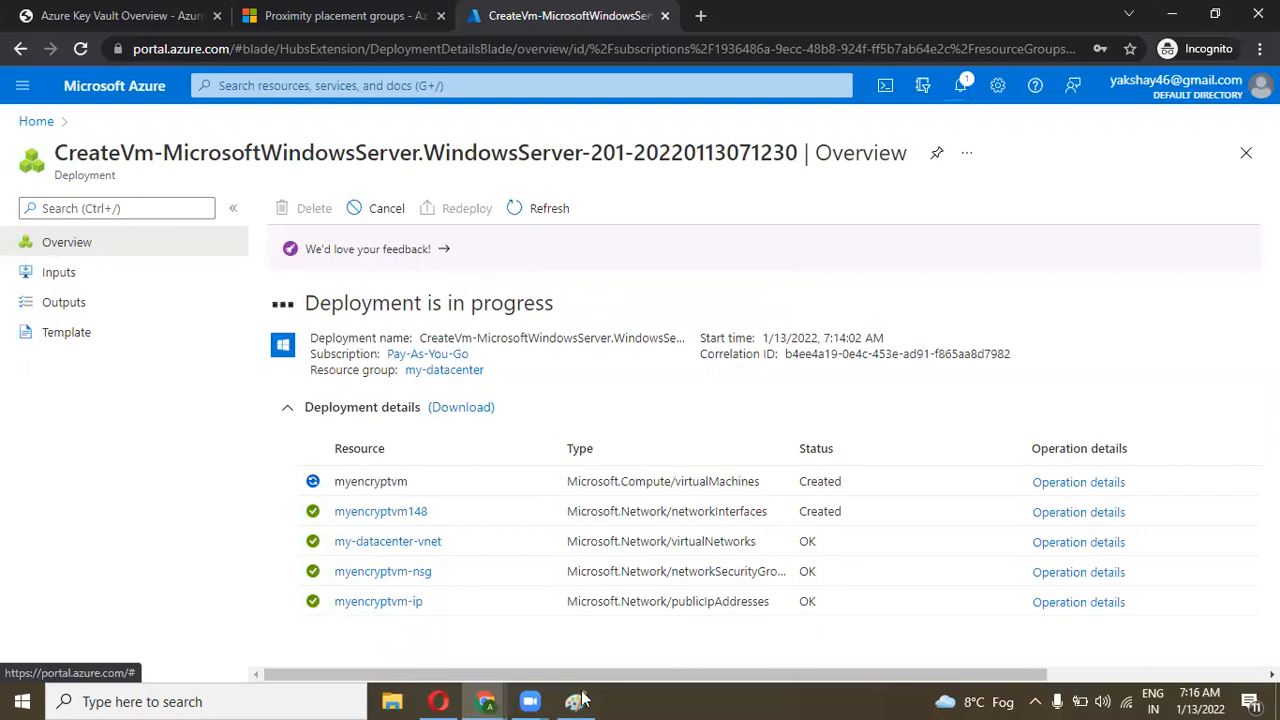
pyautogui.moveTo(576, 700)
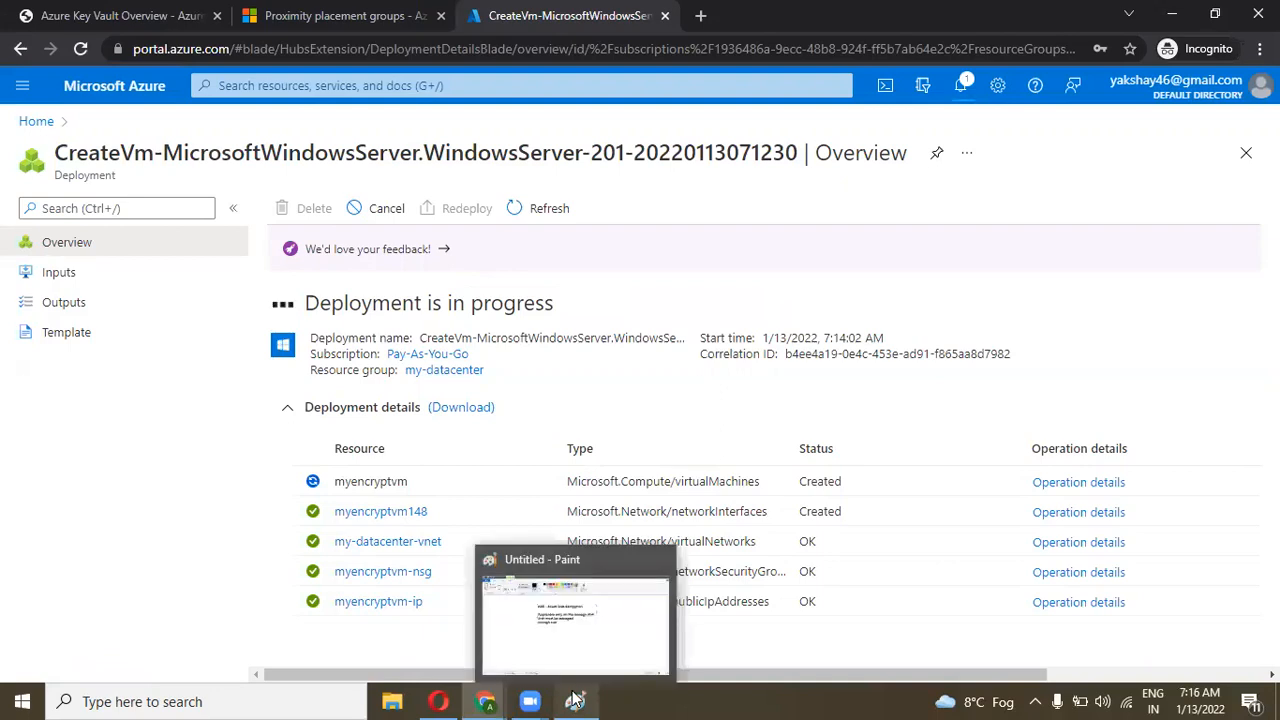
pyautogui.click(586, 643)
# Finish the first note and write "Default Encryption" with "SSE with PMK" below it in a separate text box beside it
pyautogui.press('Return')
pyautogui.click(938, 290)
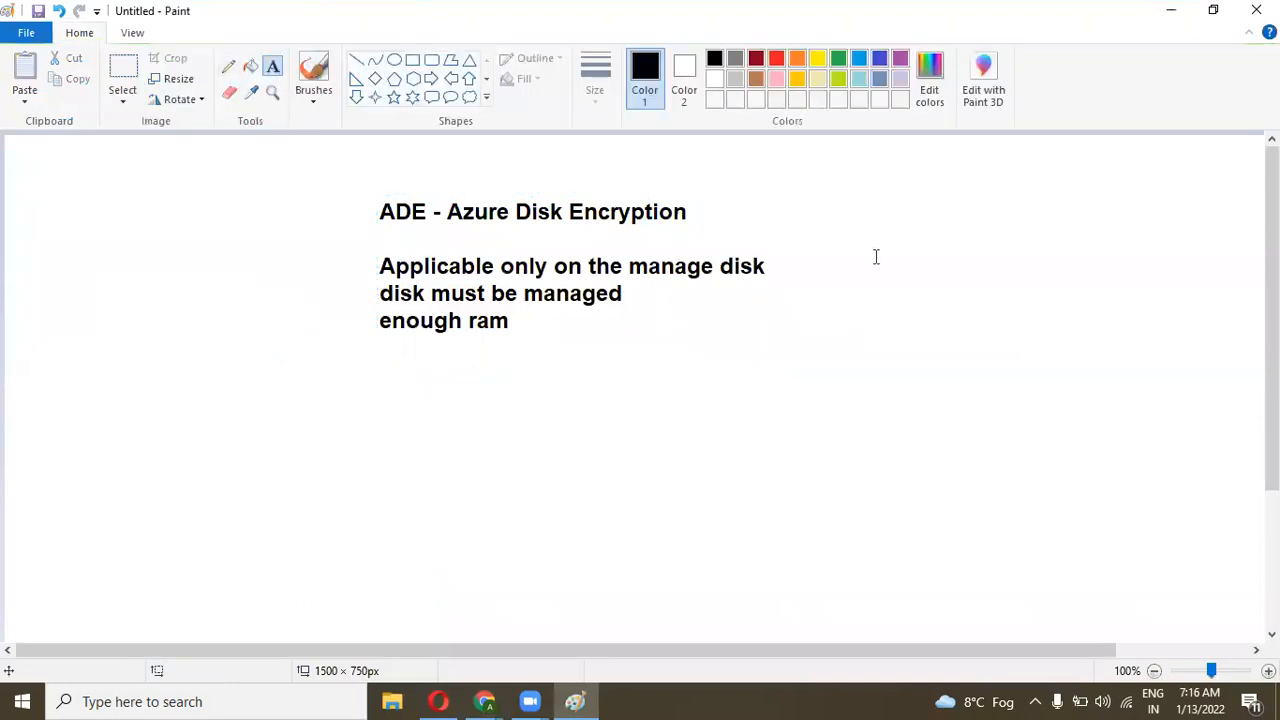
pyautogui.click(958, 199)
pyautogui.write('Default Encry')
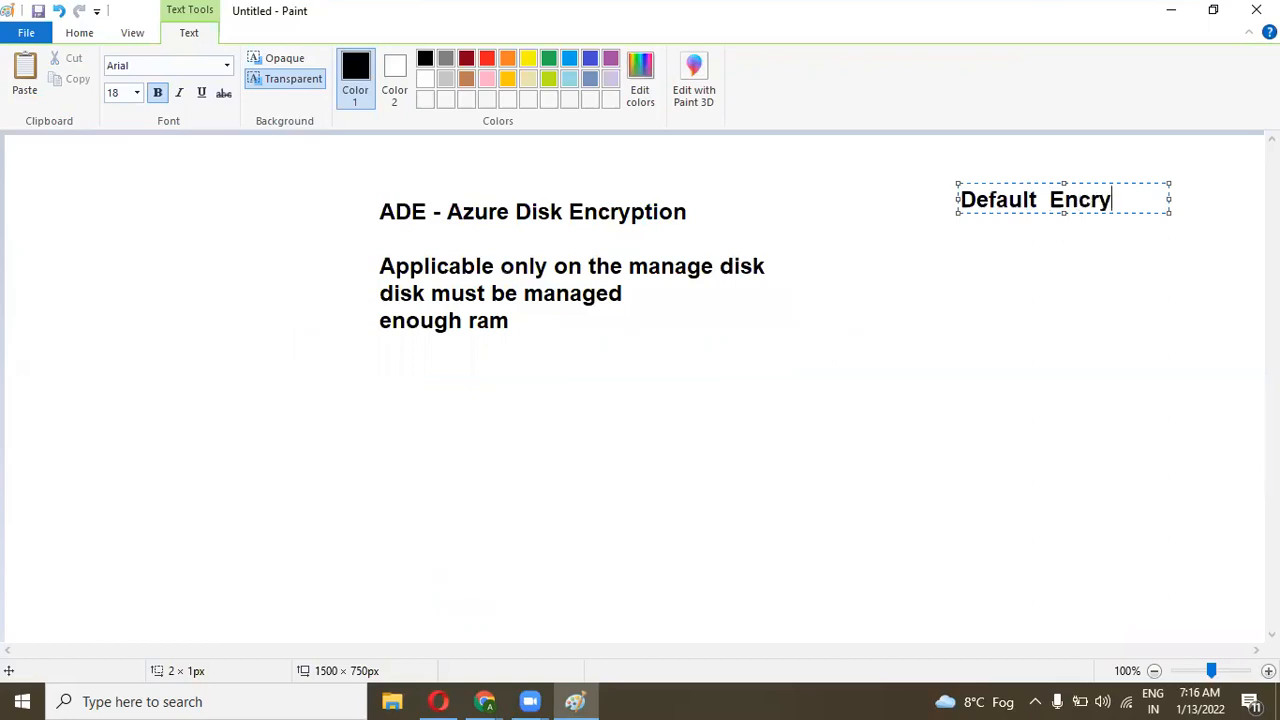
pyautogui.write('ption')
pyautogui.press('Return')
pyautogui.press('Return')
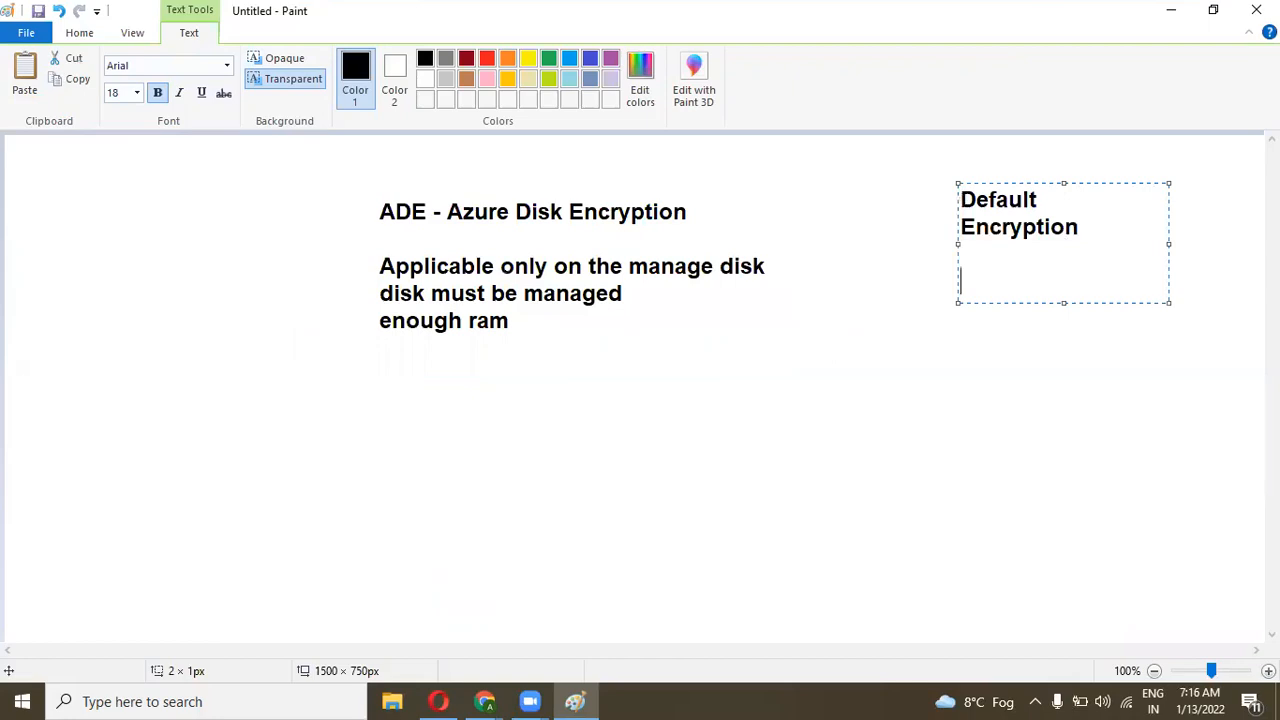
pyautogui.write('SSE with P')
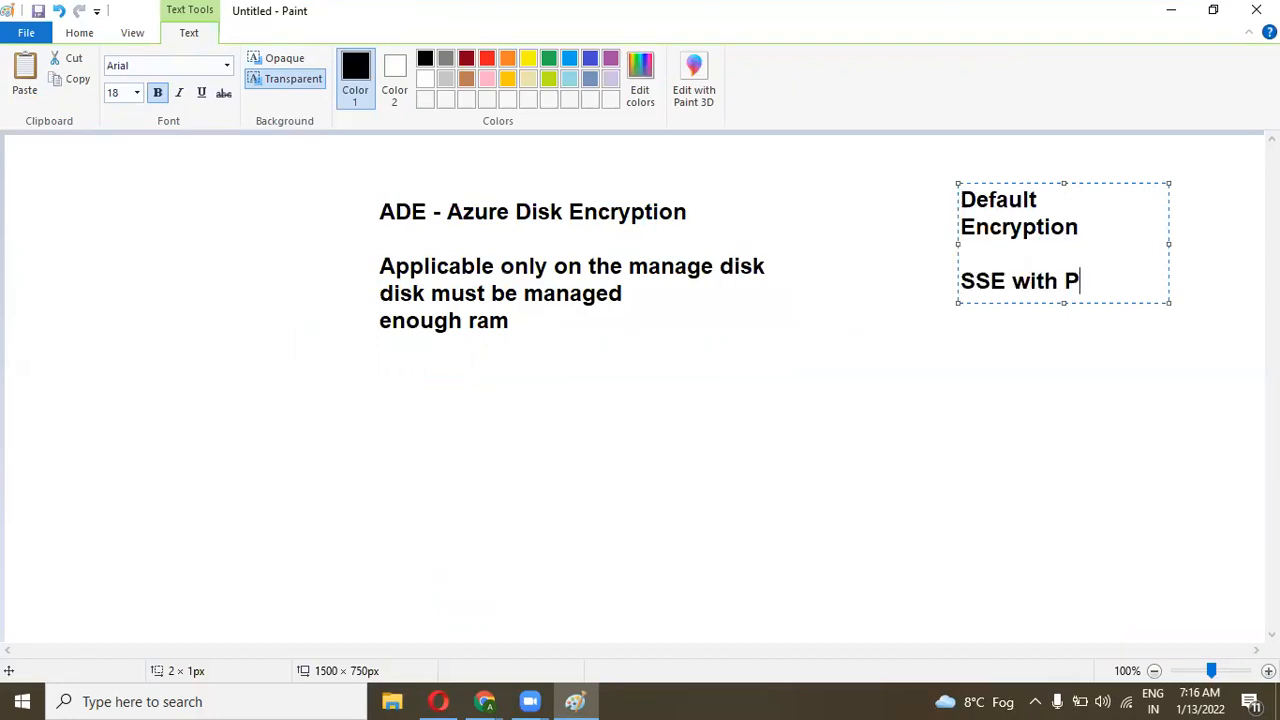
pyautogui.write('MK')
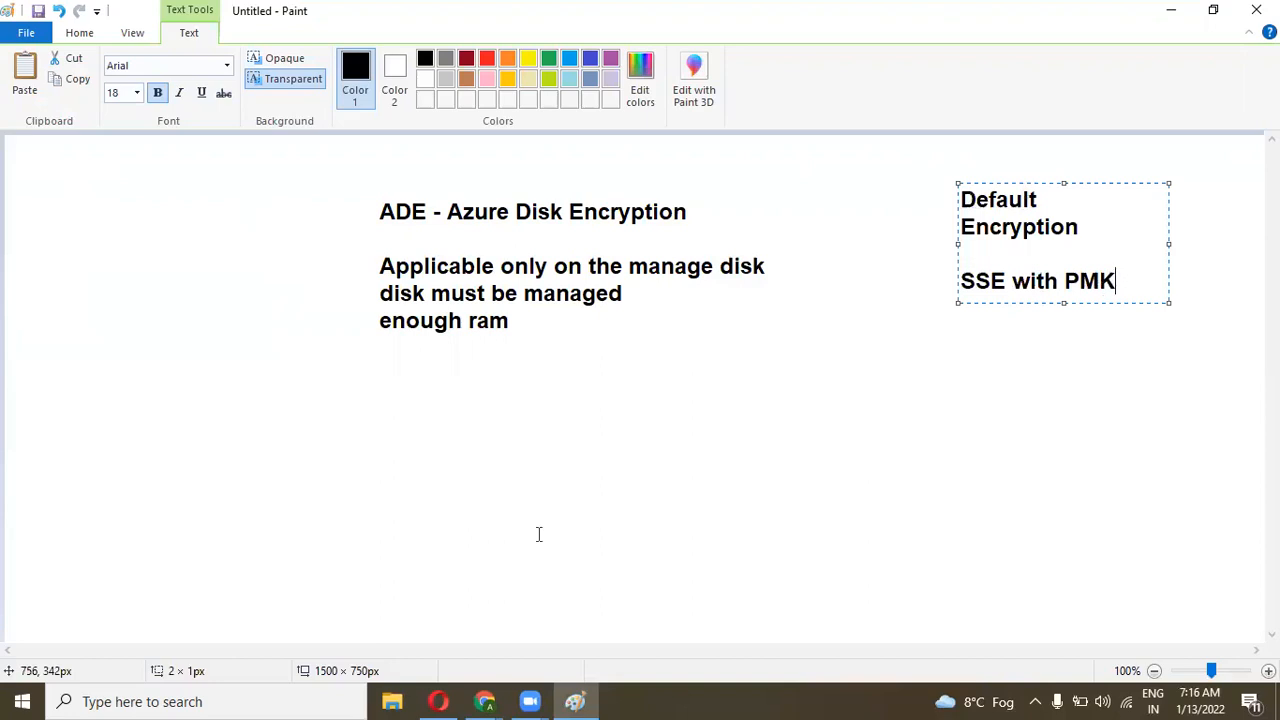
# Return to the Azure portal in Chrome and check the deployment's status heading
pyautogui.click(484, 701)
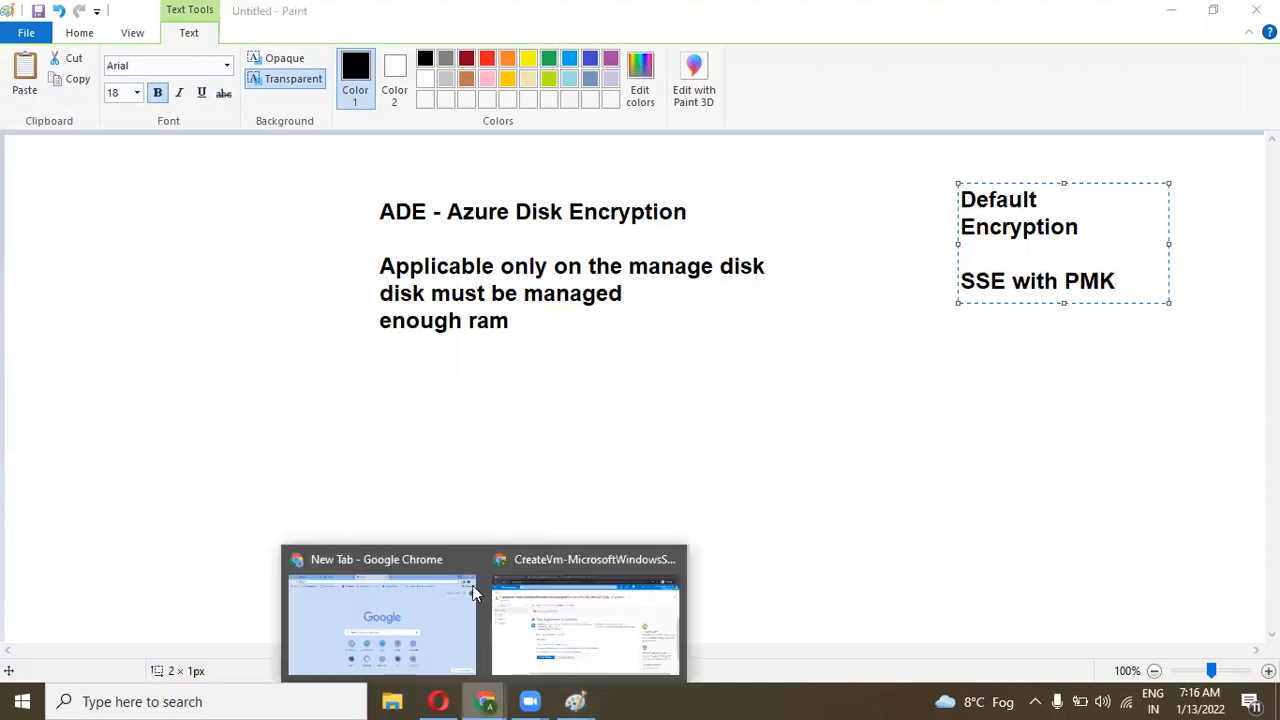
pyautogui.click(585, 620)
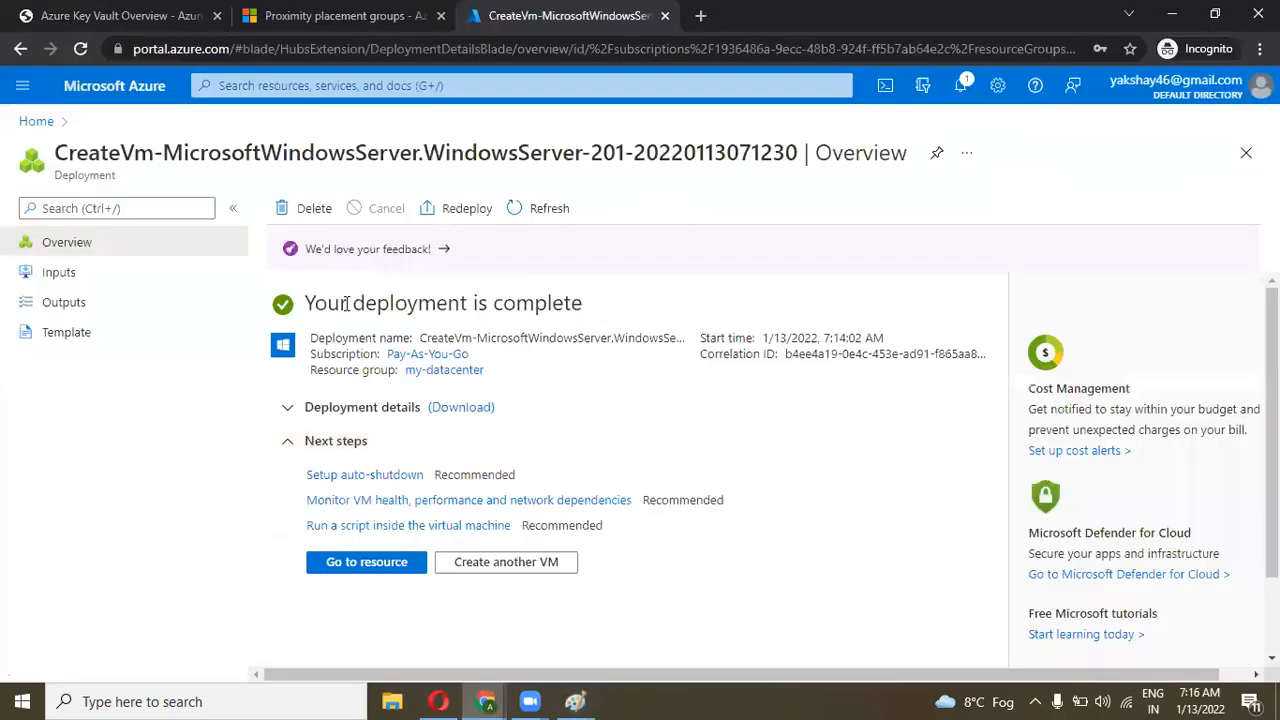
pyautogui.tripleClick(310, 301)
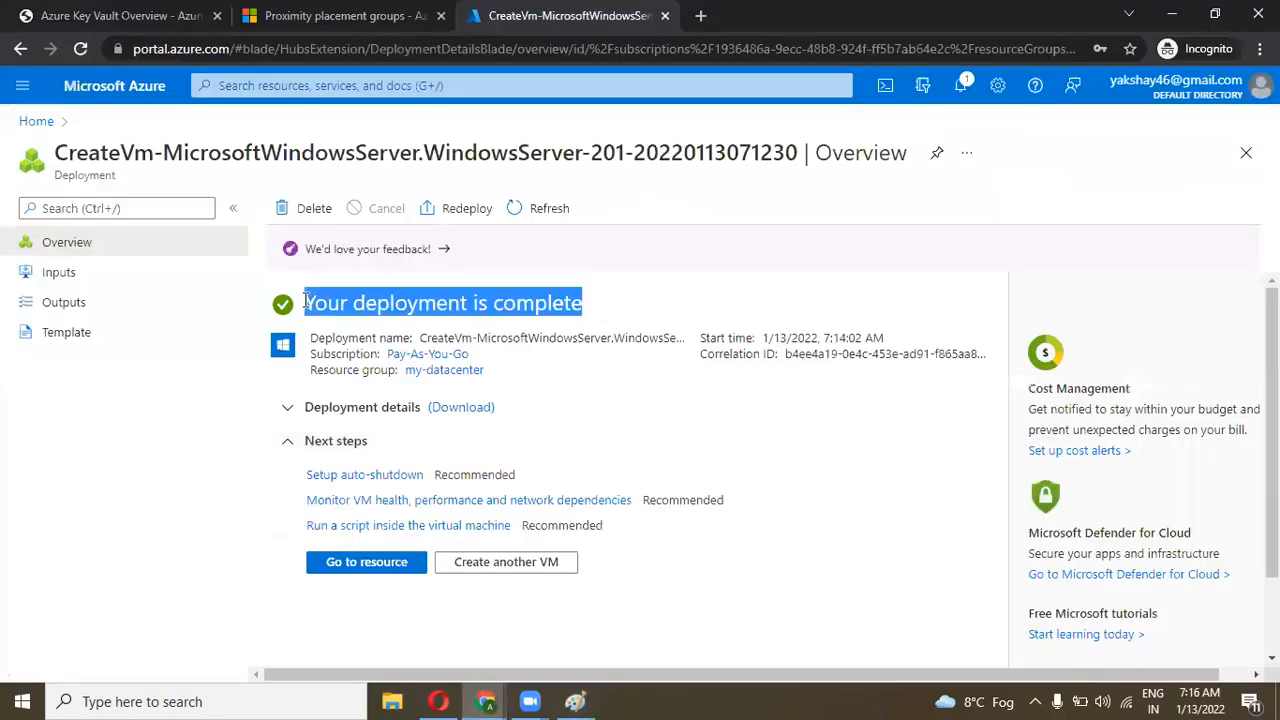
# Copy the deployed virtual machine's public IP address and start a Remote Desktop connection to it
pyautogui.click(329, 566)
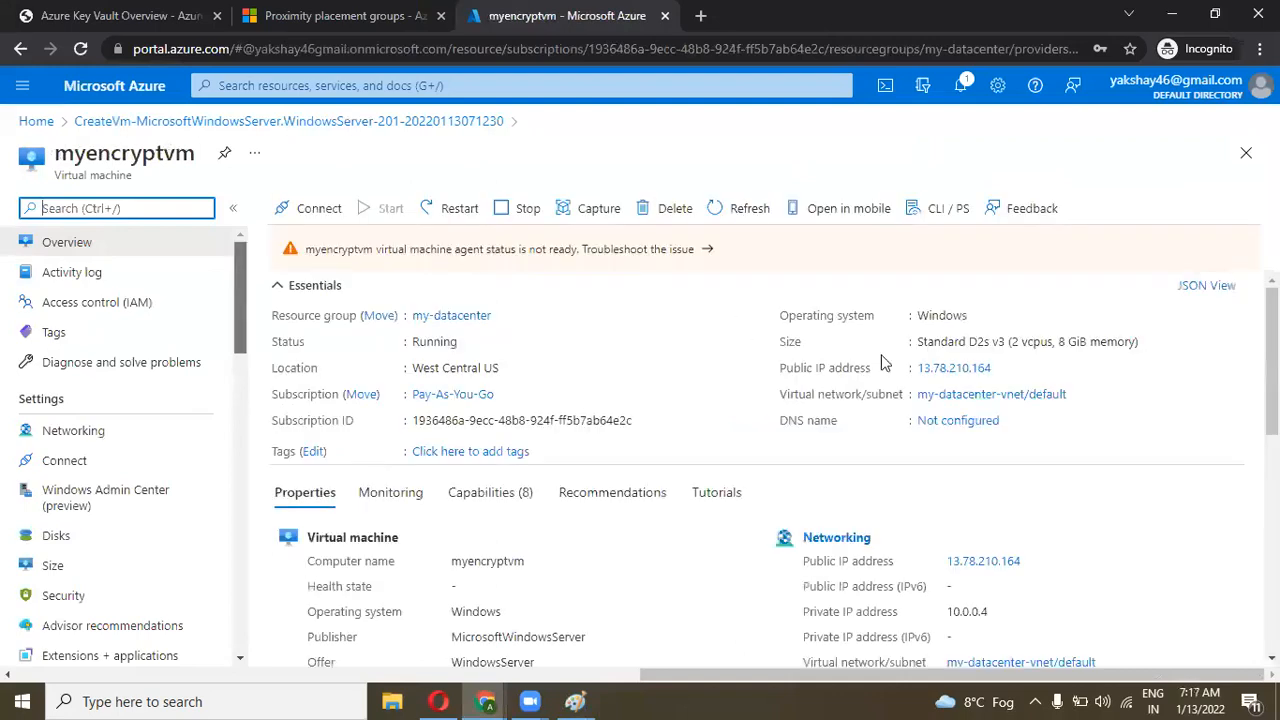
pyautogui.click(1001, 368)
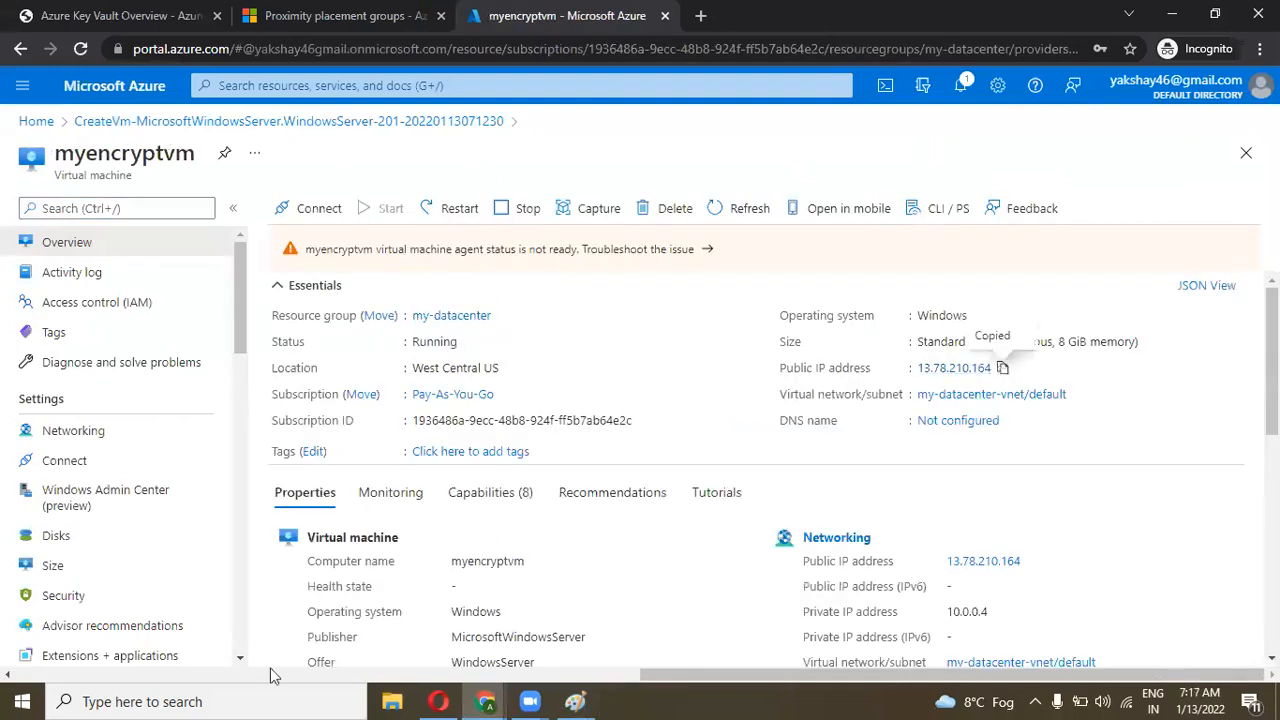
pyautogui.click(237, 699)
pyautogui.write('RD')
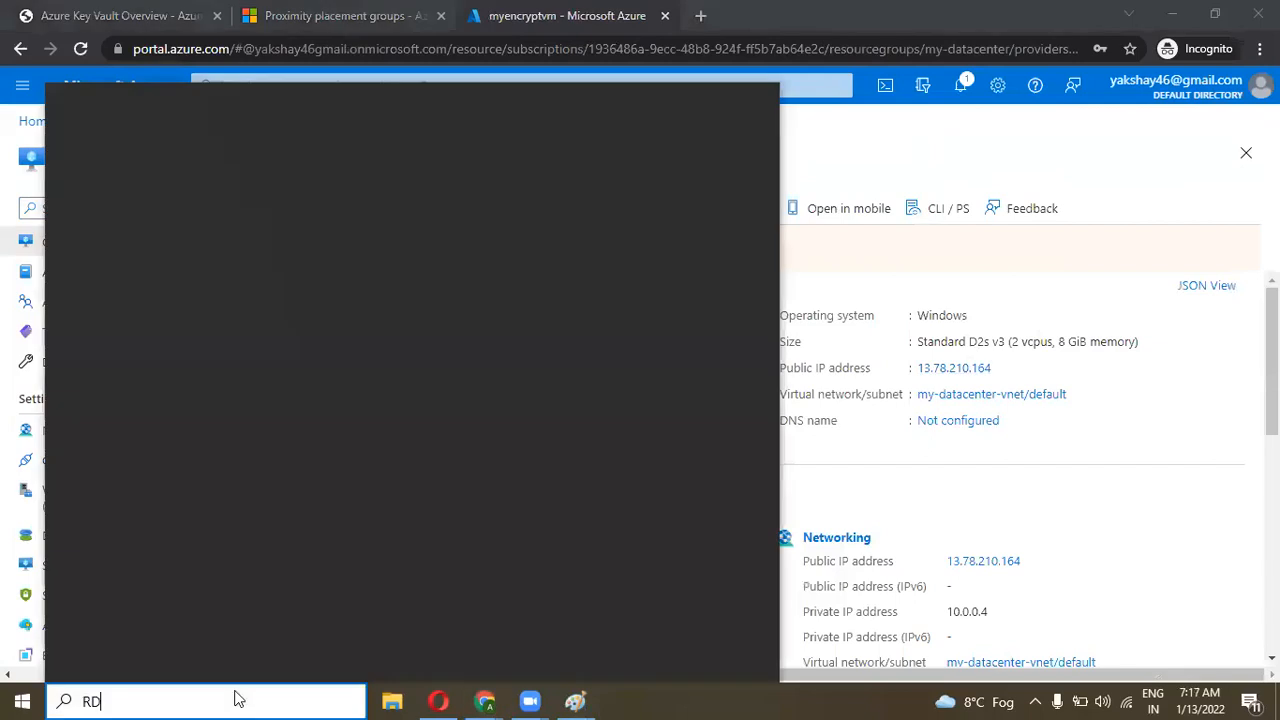
pyautogui.press('Return')
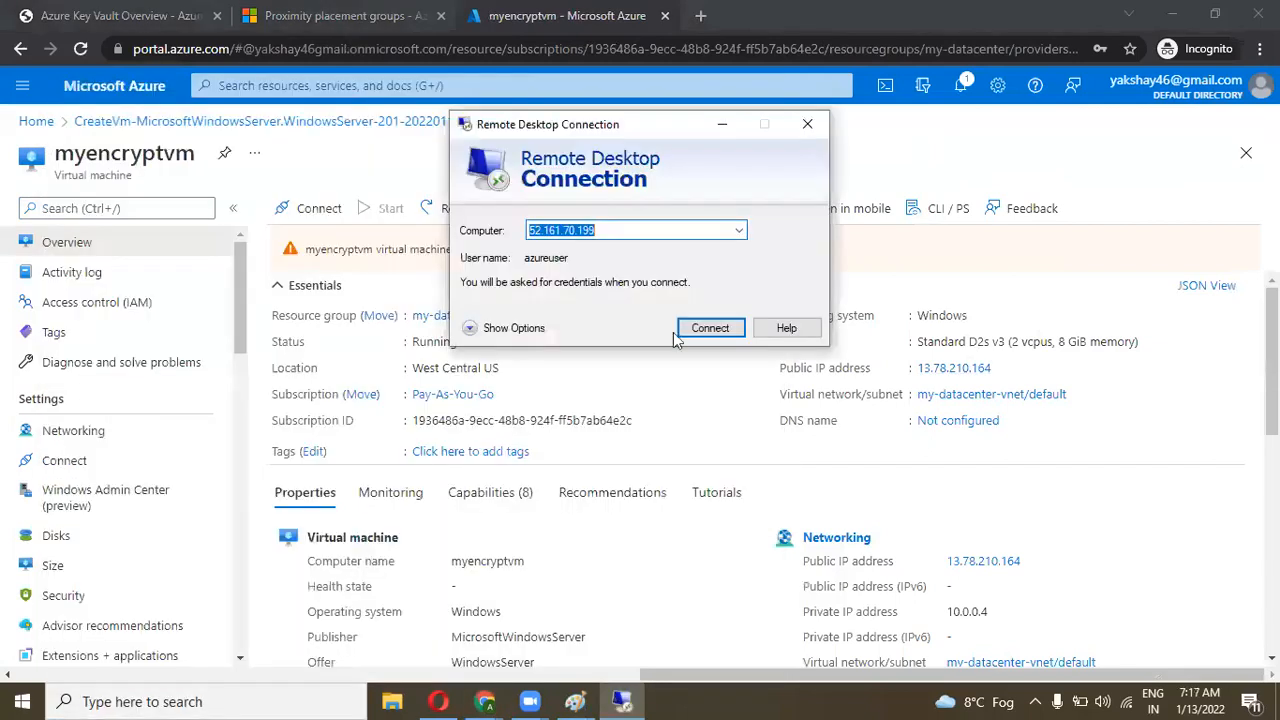
pyautogui.hotkey('ctrl', 'v')
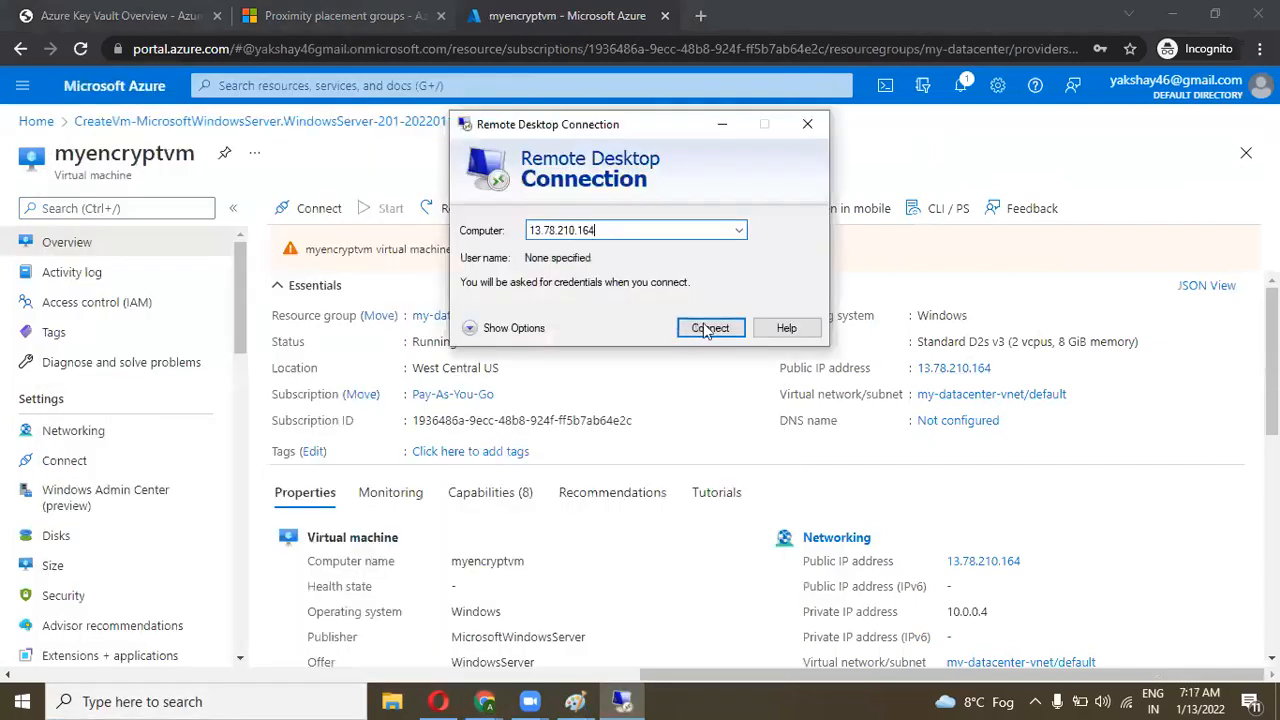
pyautogui.click(707, 329)
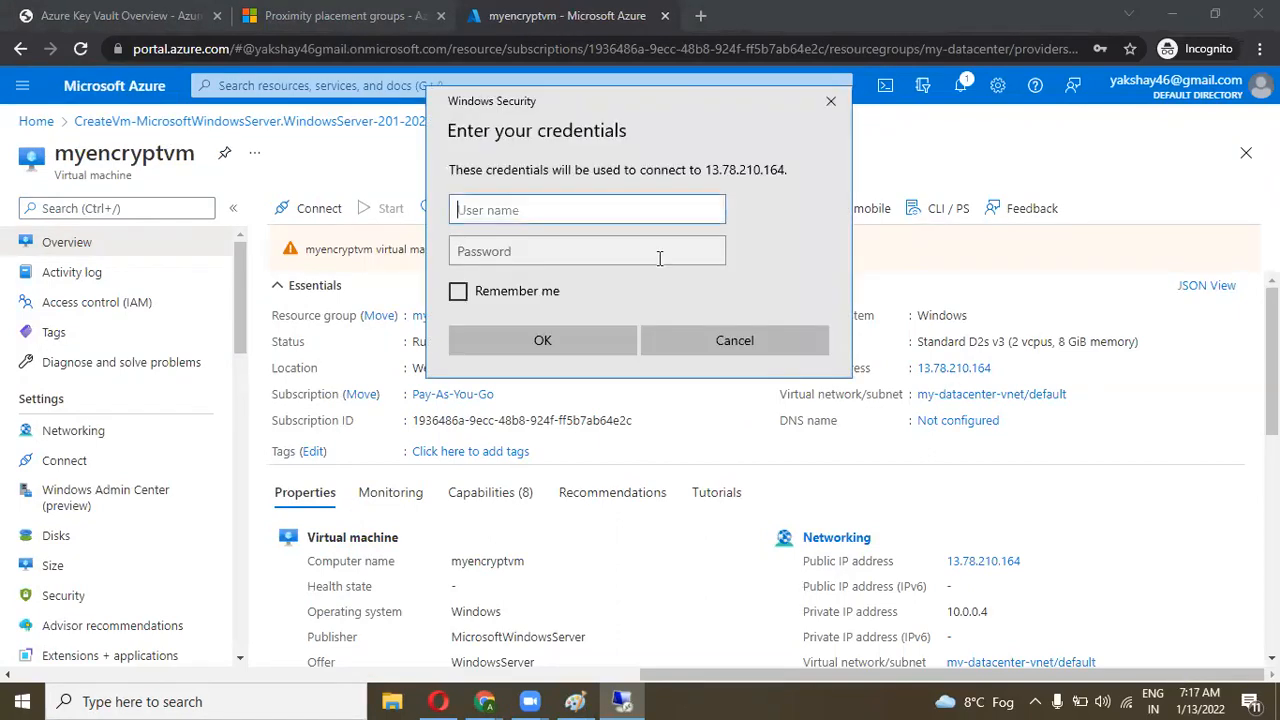
# Sign in to the remote machine as azureuser with the account password, accept the certificate warning, and maximize the session
pyautogui.write('azureuser')
pyautogui.press('Tab')
pyautogui.press('capslock')
pyautogui.write('●')
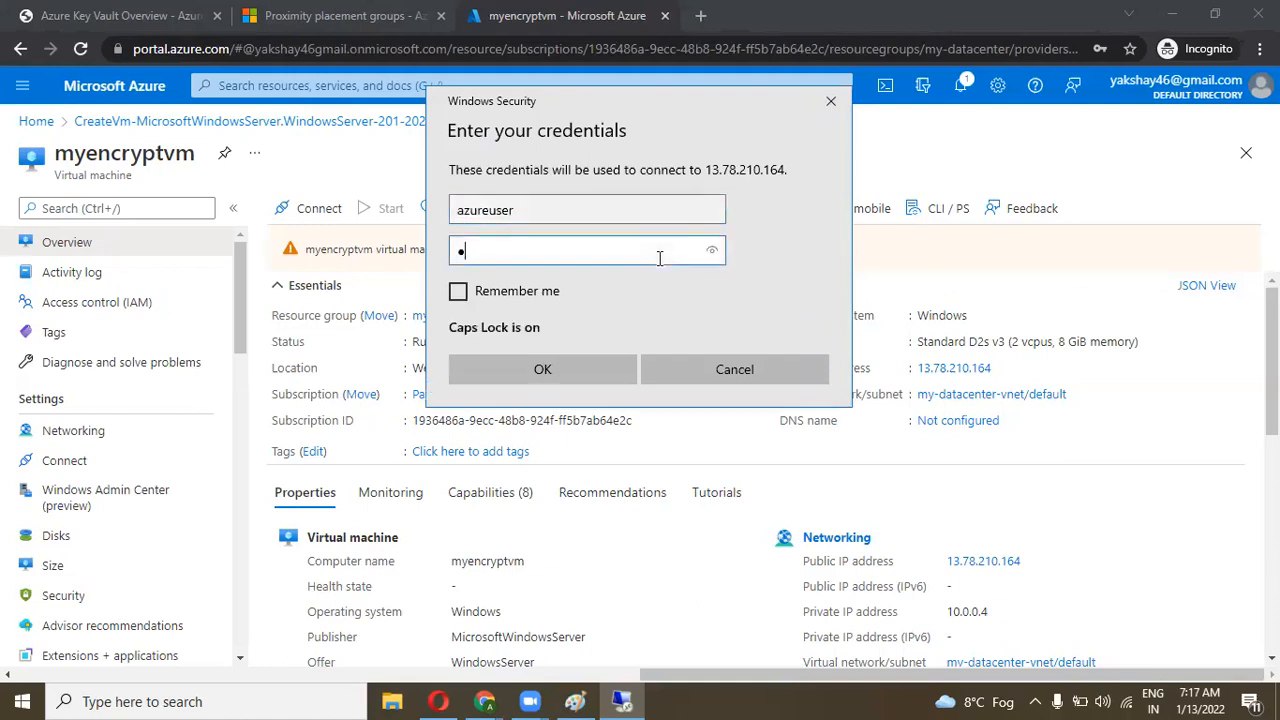
pyautogui.press('capslock')
pyautogui.write('●●●●●●●●●●●●●●')
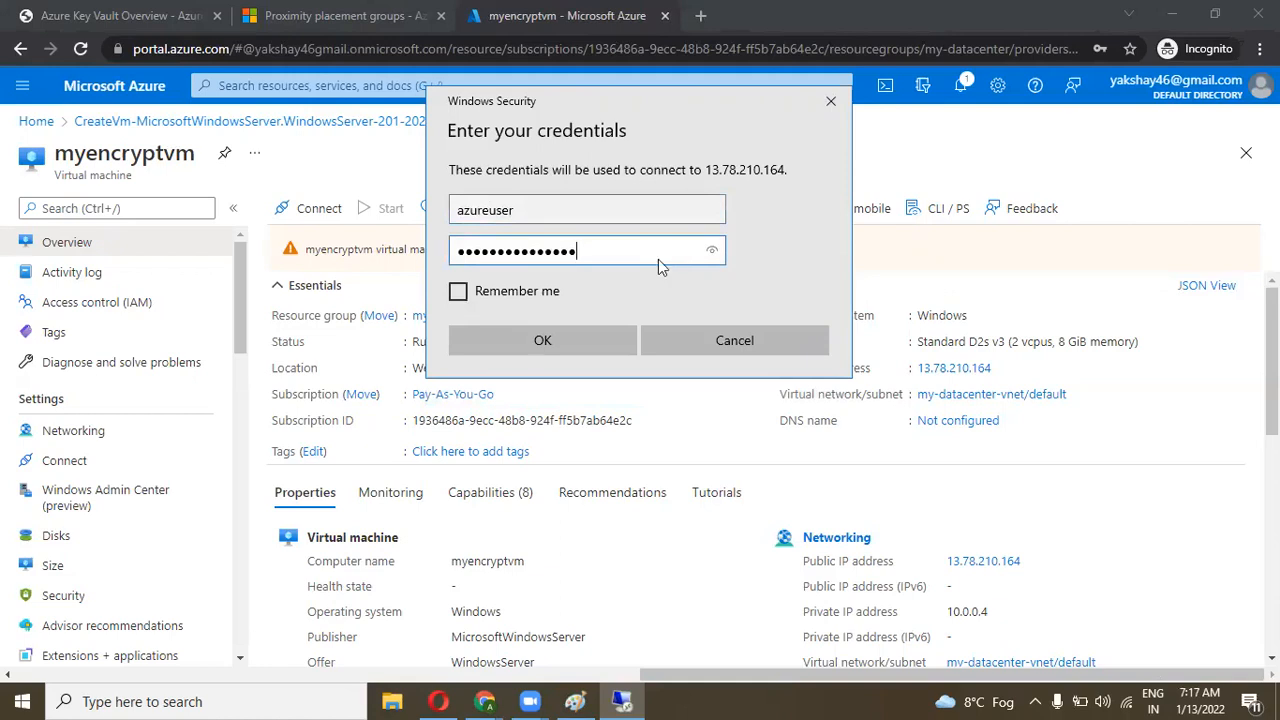
pyautogui.press('Return')
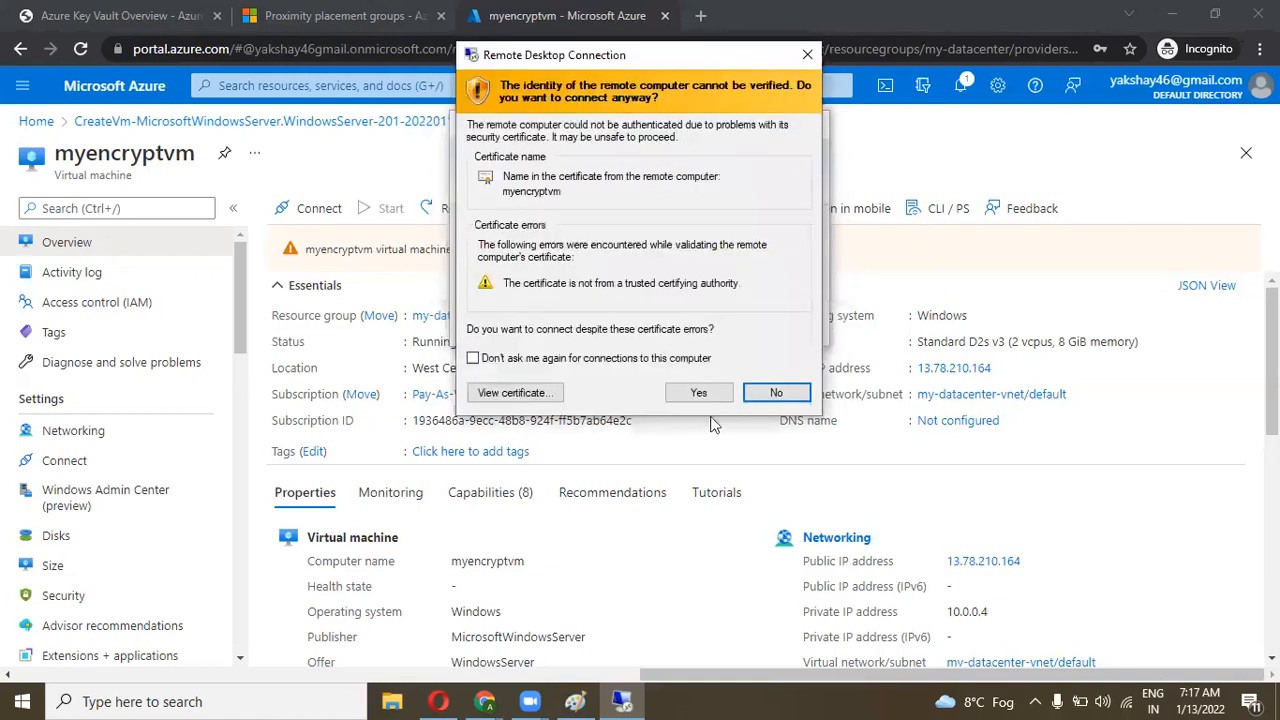
pyautogui.click(699, 387)
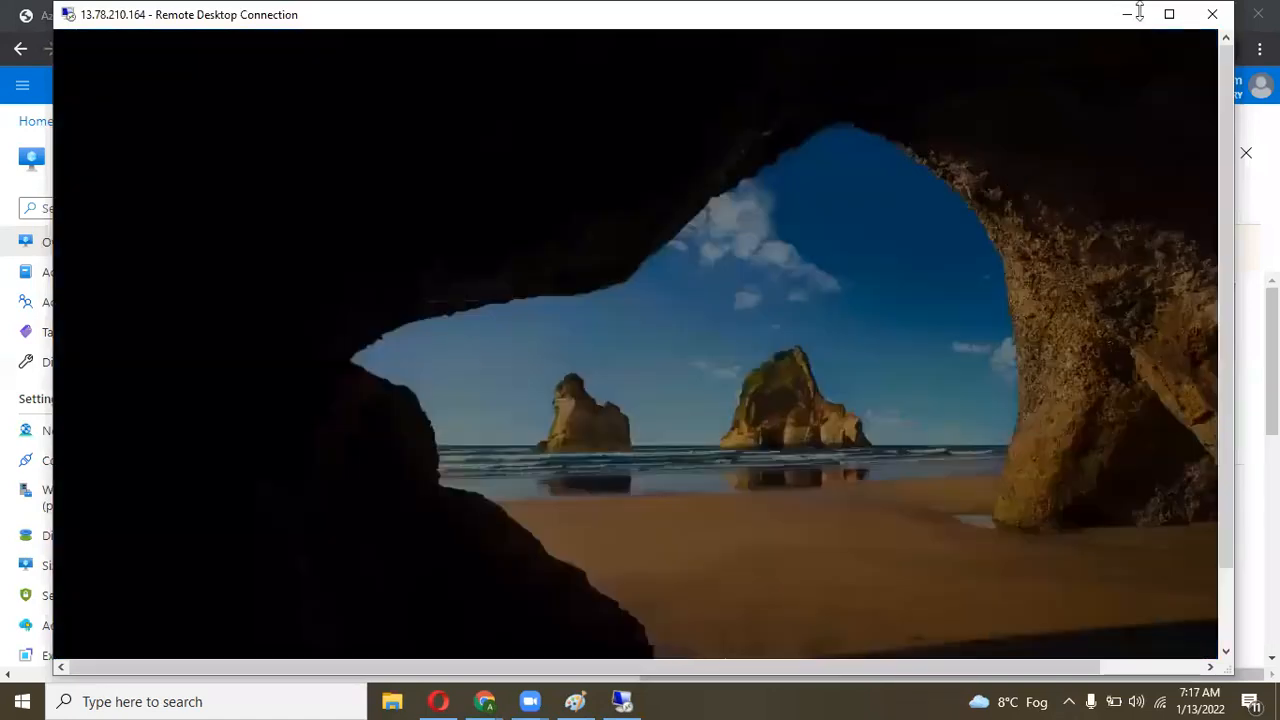
pyautogui.click(1169, 14)
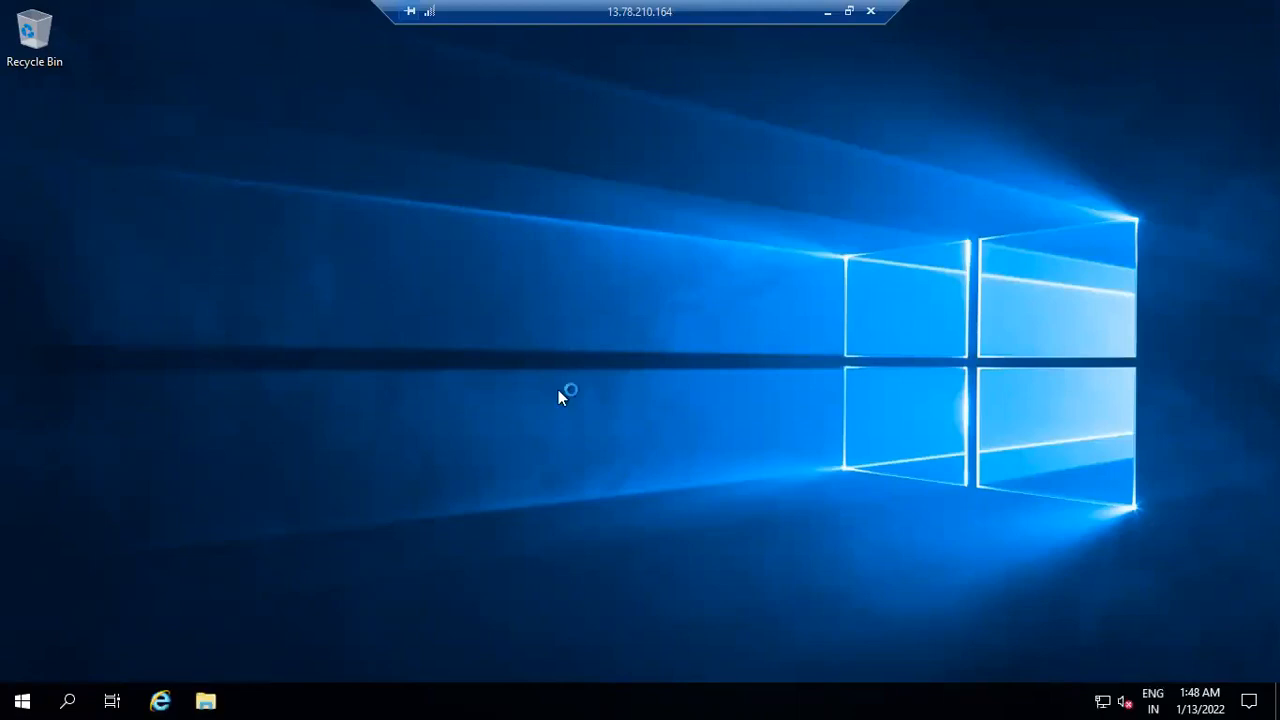
pyautogui.click(1177, 352)
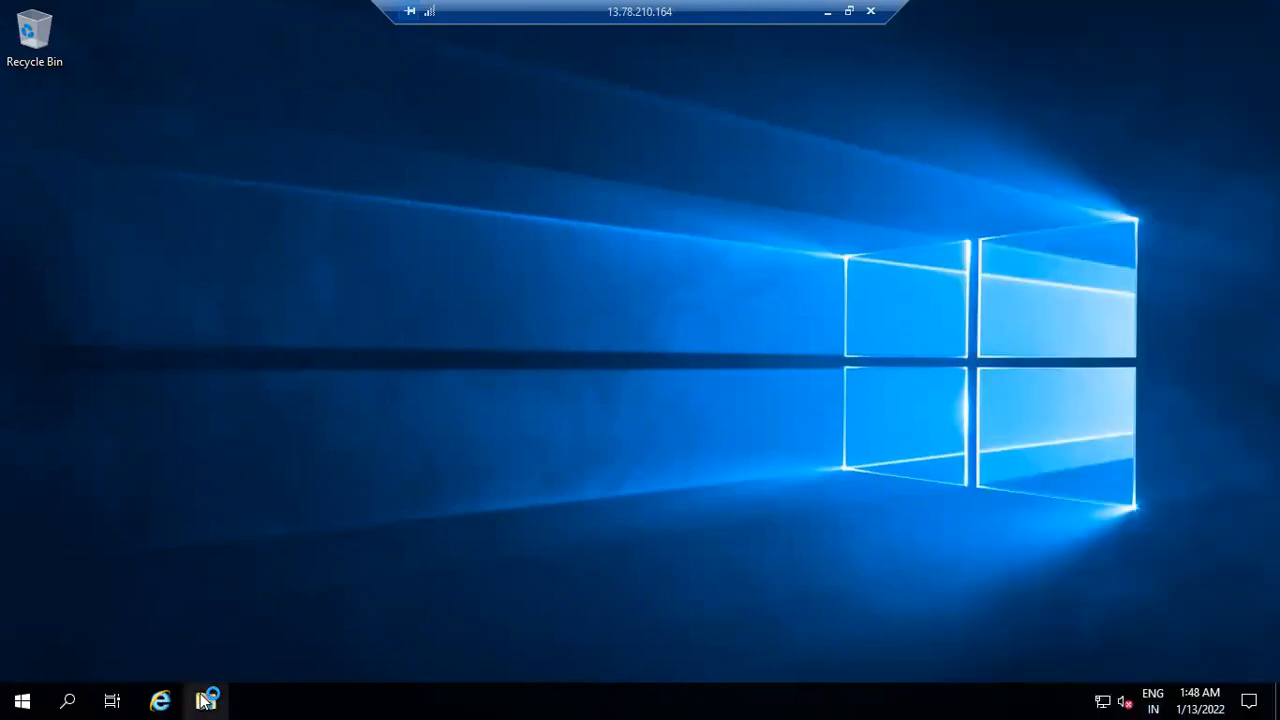
# Show the remote machine's drives in File Explorer and check the Windows (C:) drive's options for BitLocker
pyautogui.click(203, 697)
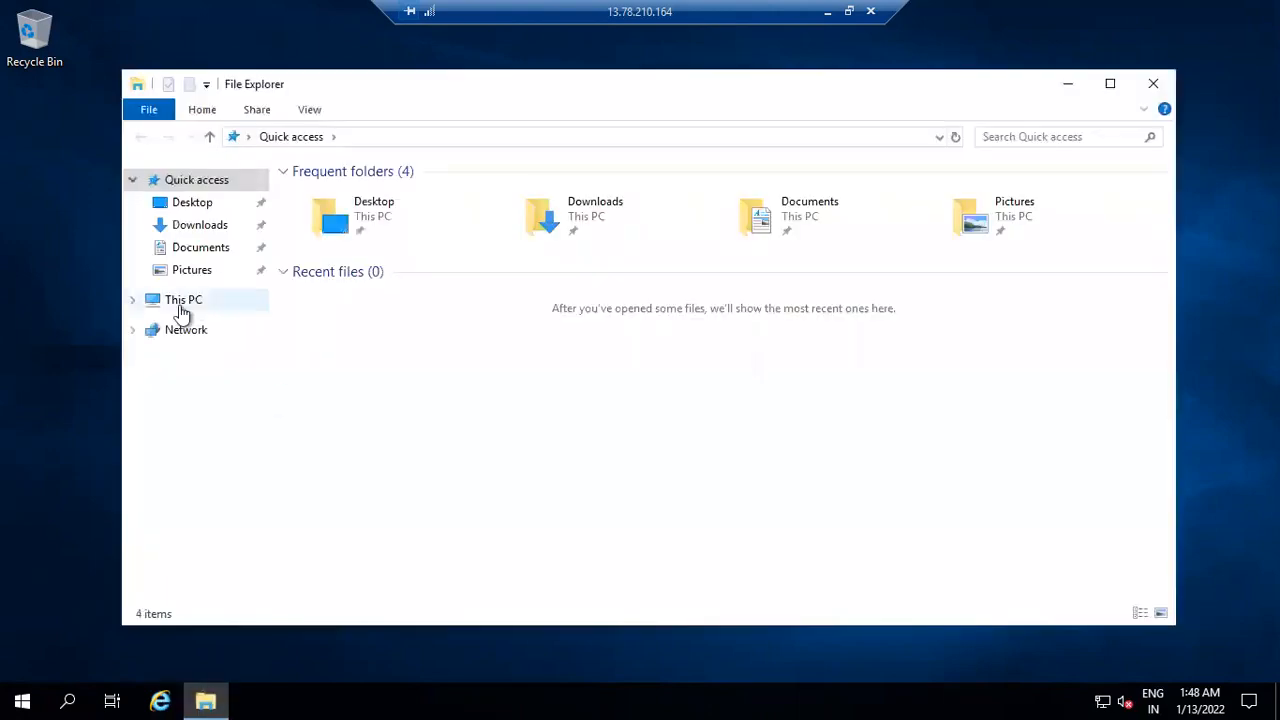
pyautogui.click(182, 306)
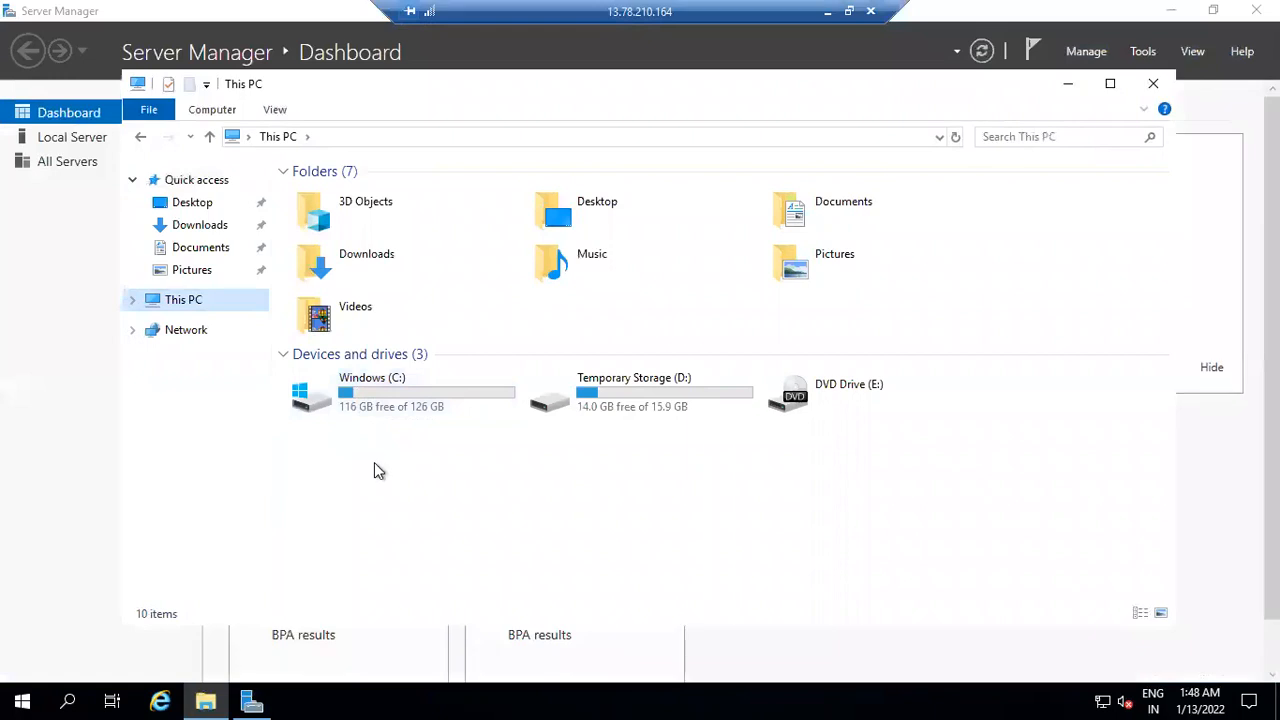
pyautogui.click(405, 403)
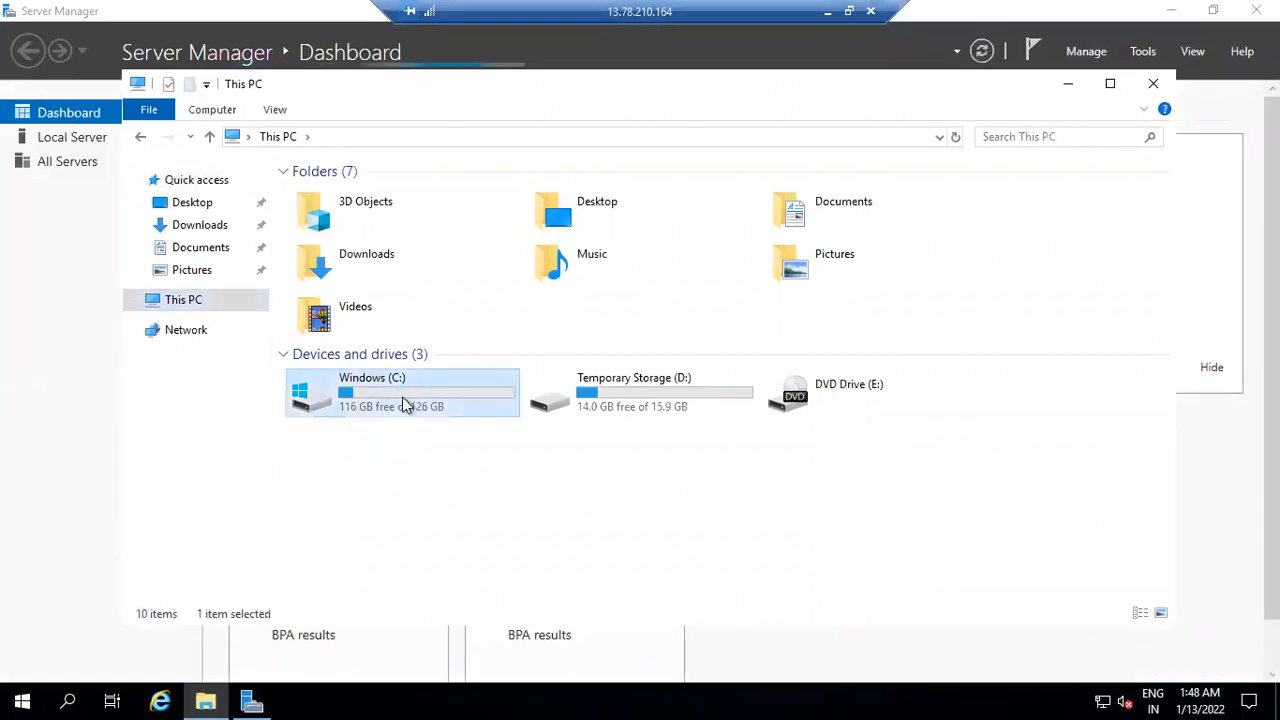
pyautogui.rightClick(406, 400)
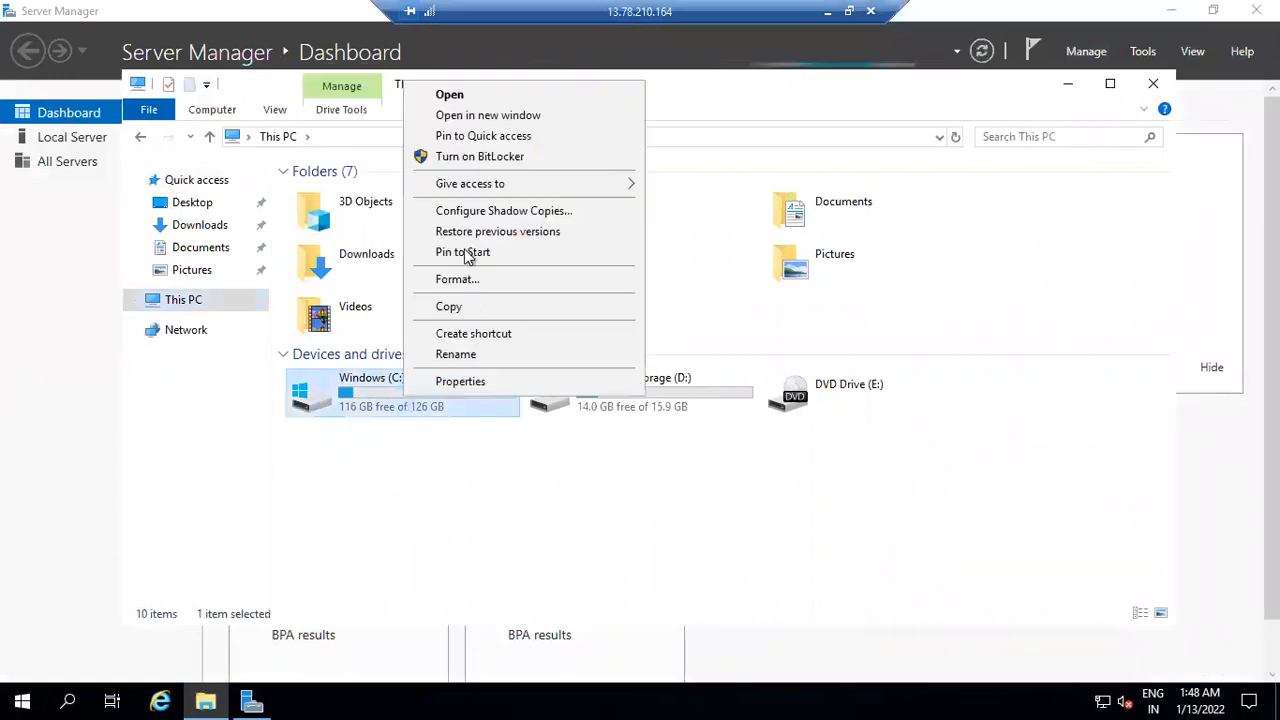
pyautogui.click(430, 458)
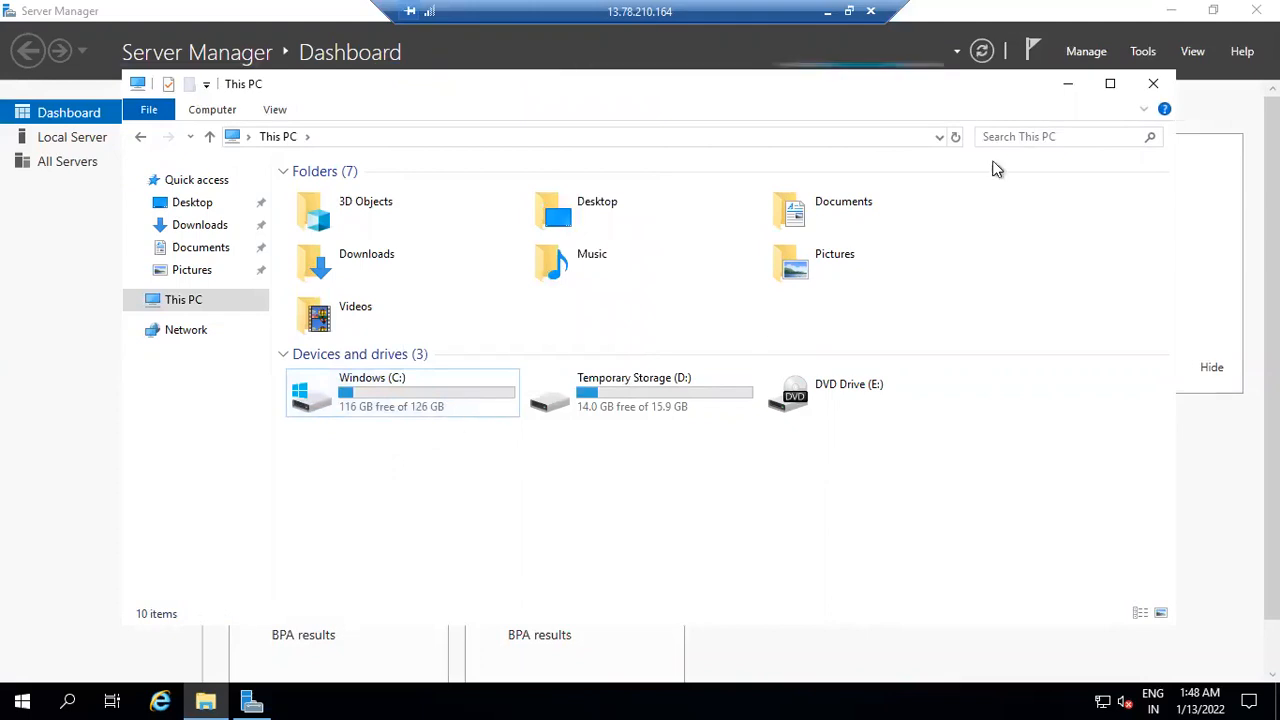
# Close File Explorer and the Server Manager message, and minimize the remote session to return to the Azure portal
pyautogui.click(1141, 92)
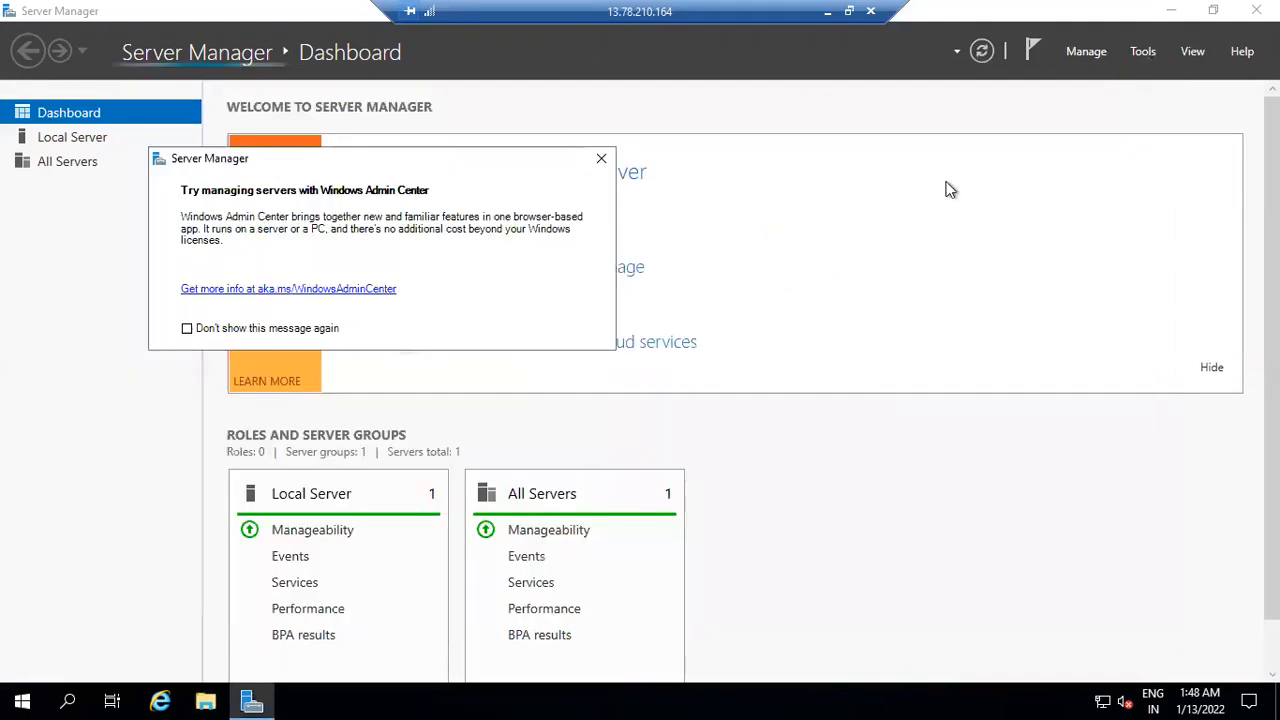
pyautogui.click(600, 162)
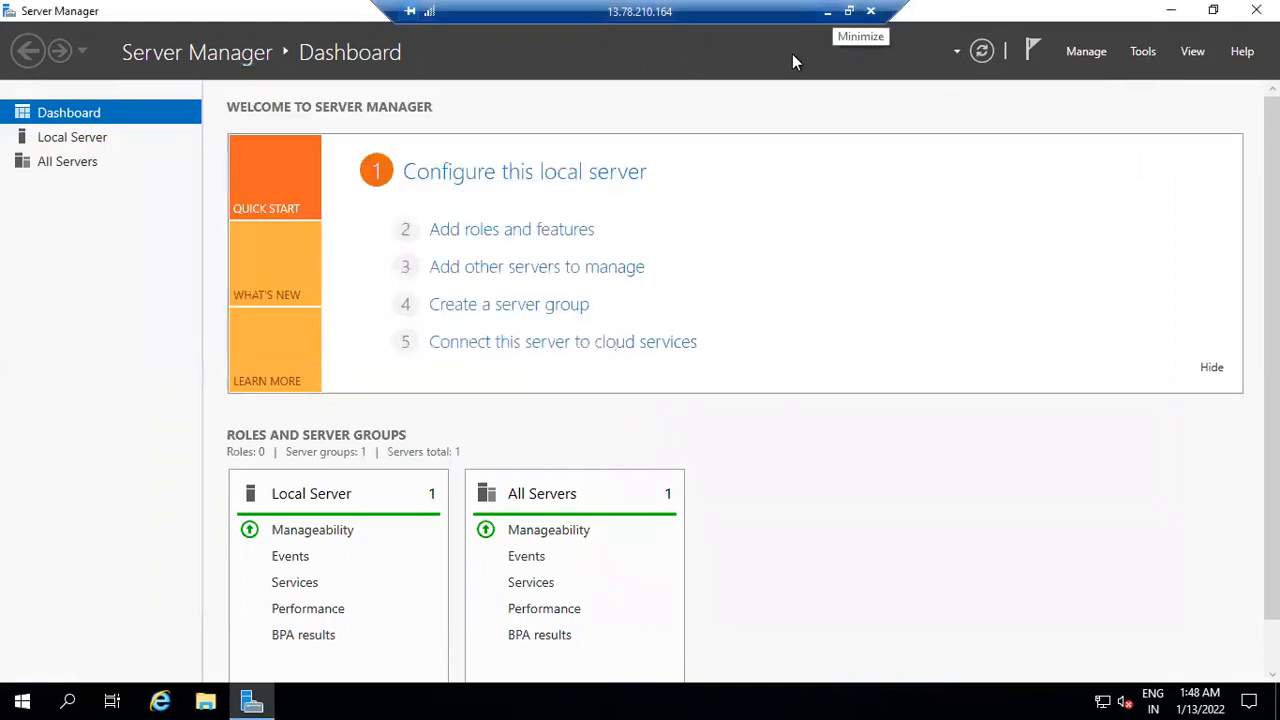
pyautogui.click(827, 12)
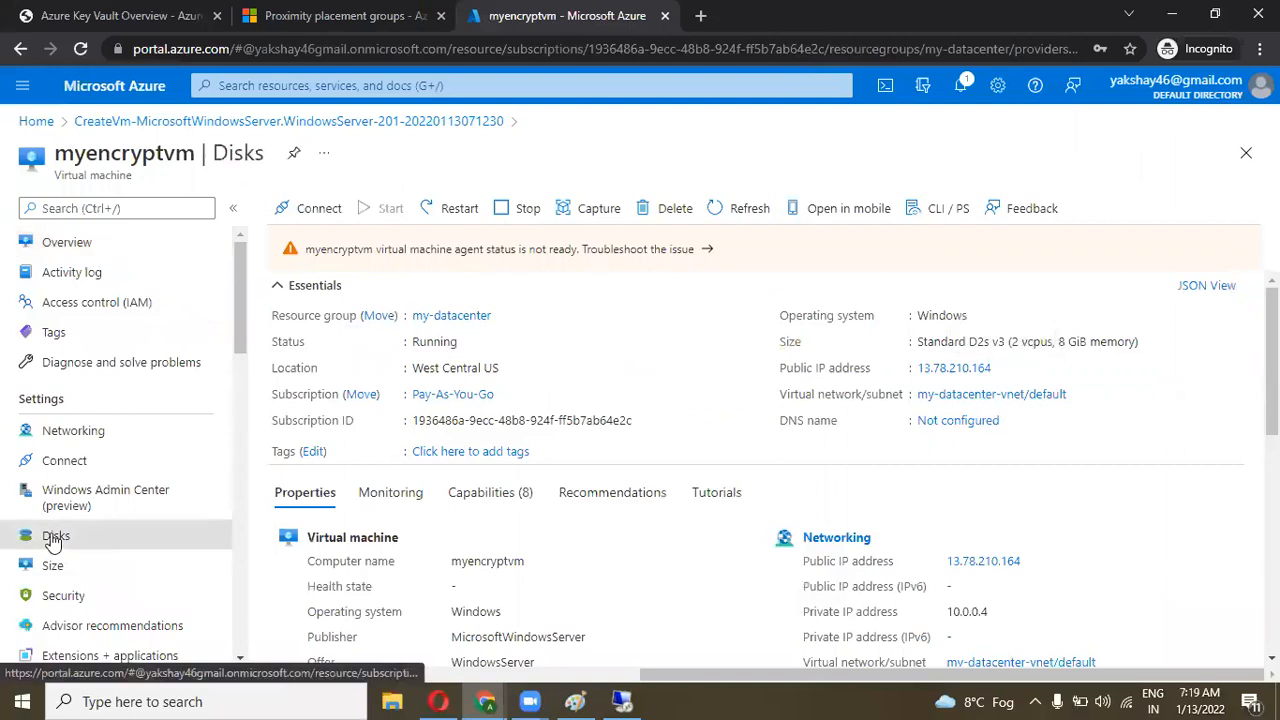
# Open the disks of myencryptvm and examine the OS disk's encryption type
pyautogui.click(53, 537)
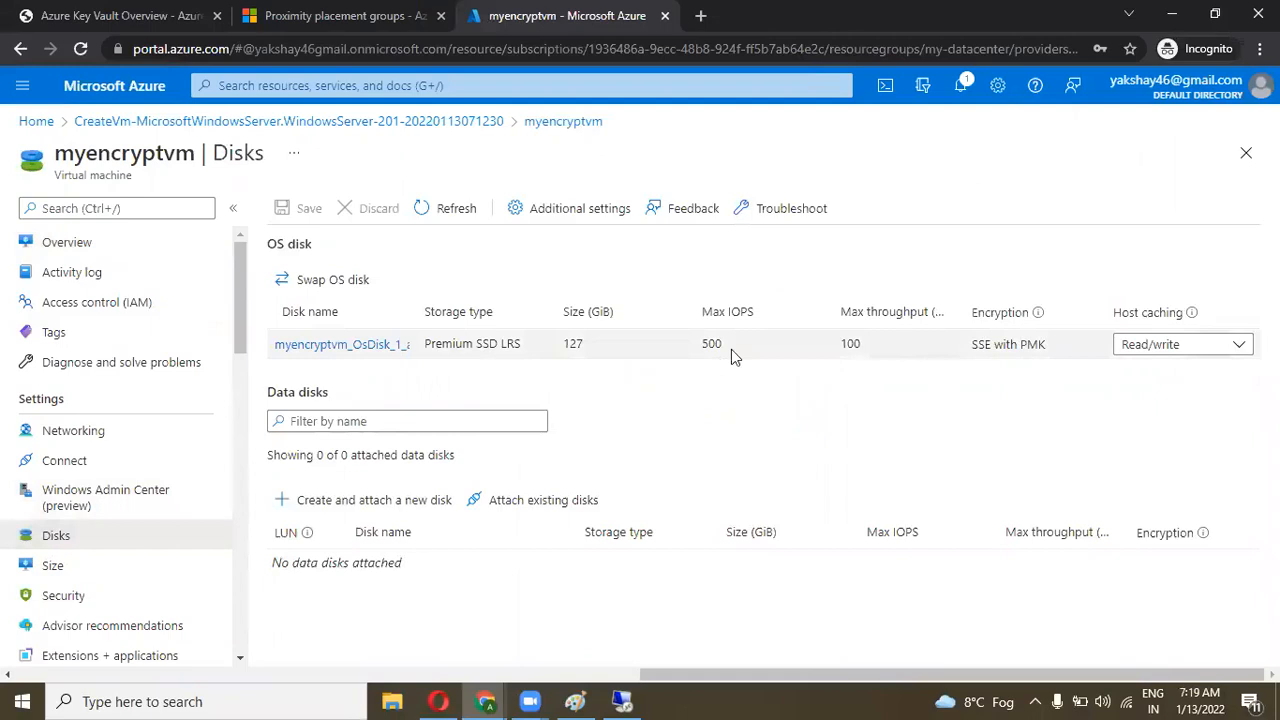
pyautogui.moveTo(1046, 345); pyautogui.dragTo(969, 350)
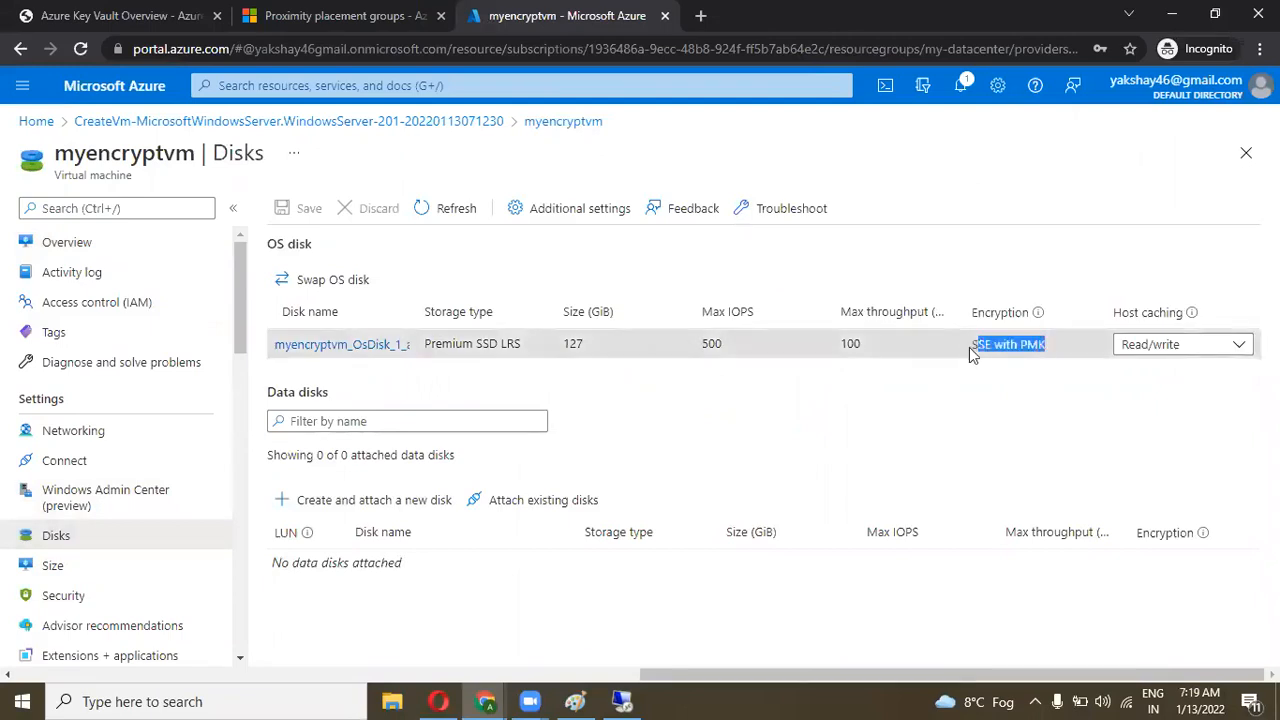
pyautogui.click(967, 347)
pyautogui.tripleClick(980, 348)
# In the virtual machine's additional disk settings, set the disks to encrypt to OS disk
pyautogui.click(566, 210)
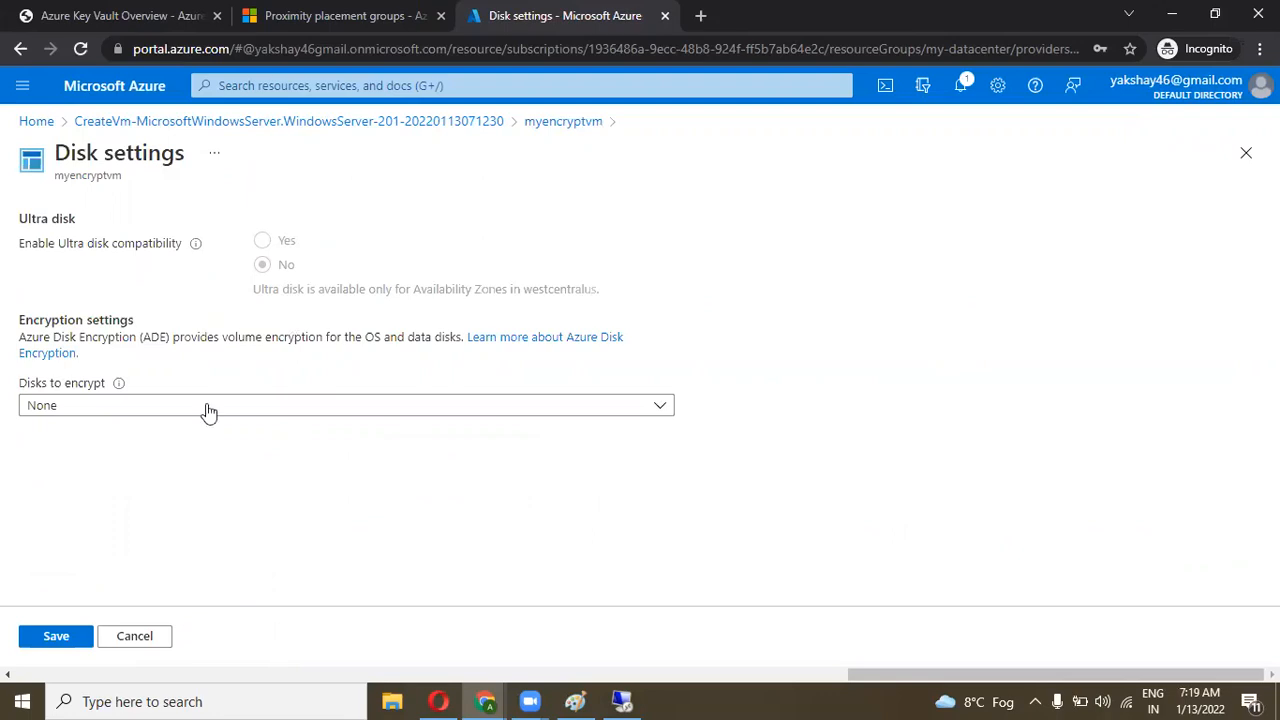
pyautogui.click(208, 414)
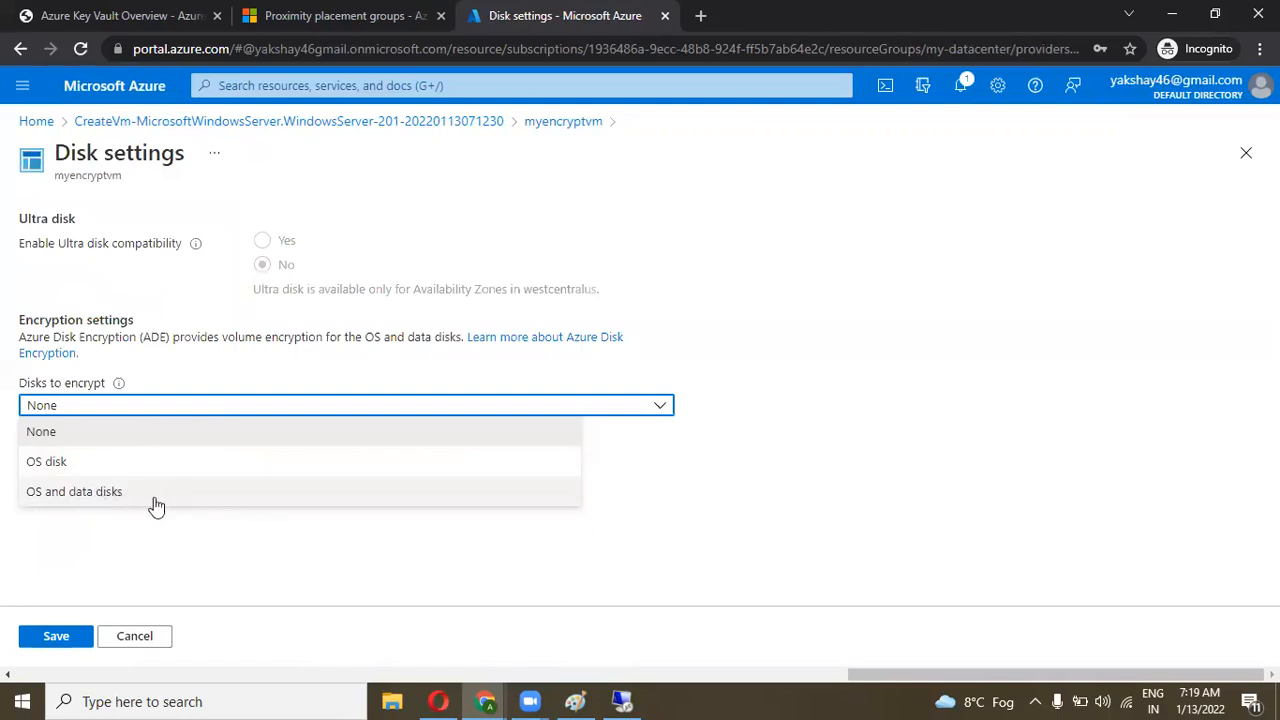
pyautogui.click(132, 468)
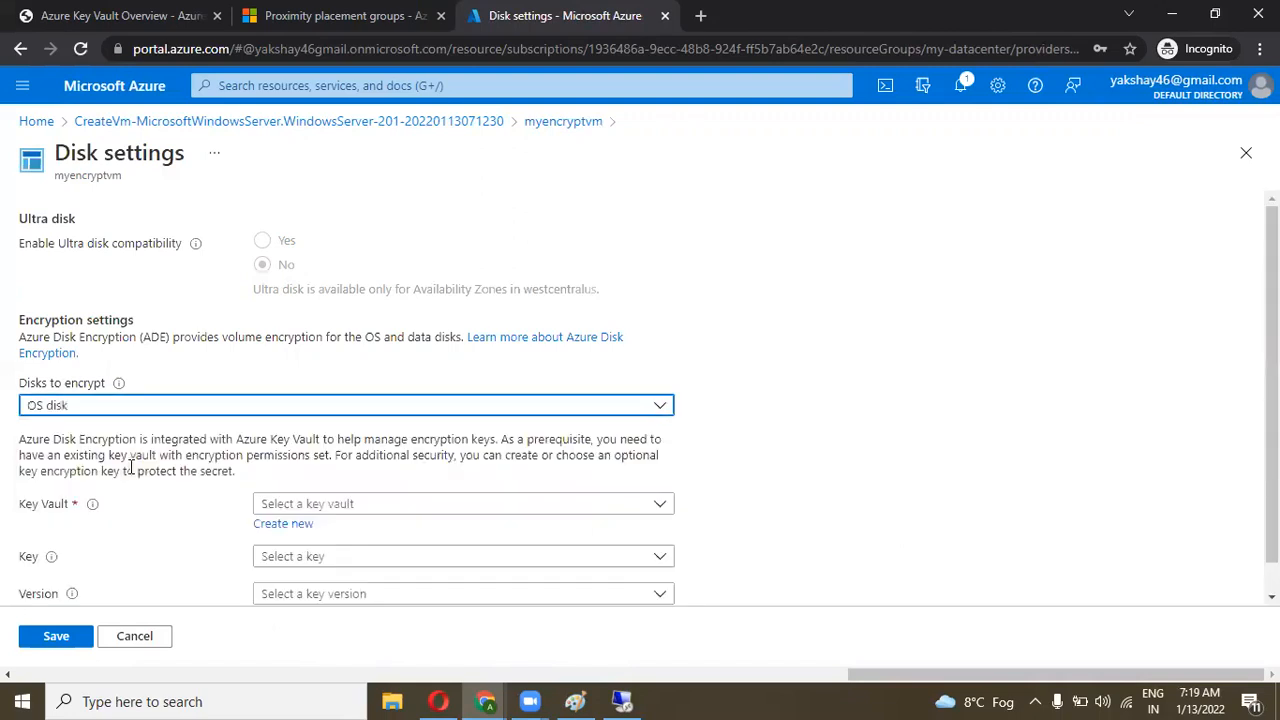
pyautogui.scroll(-1, 302, 473)
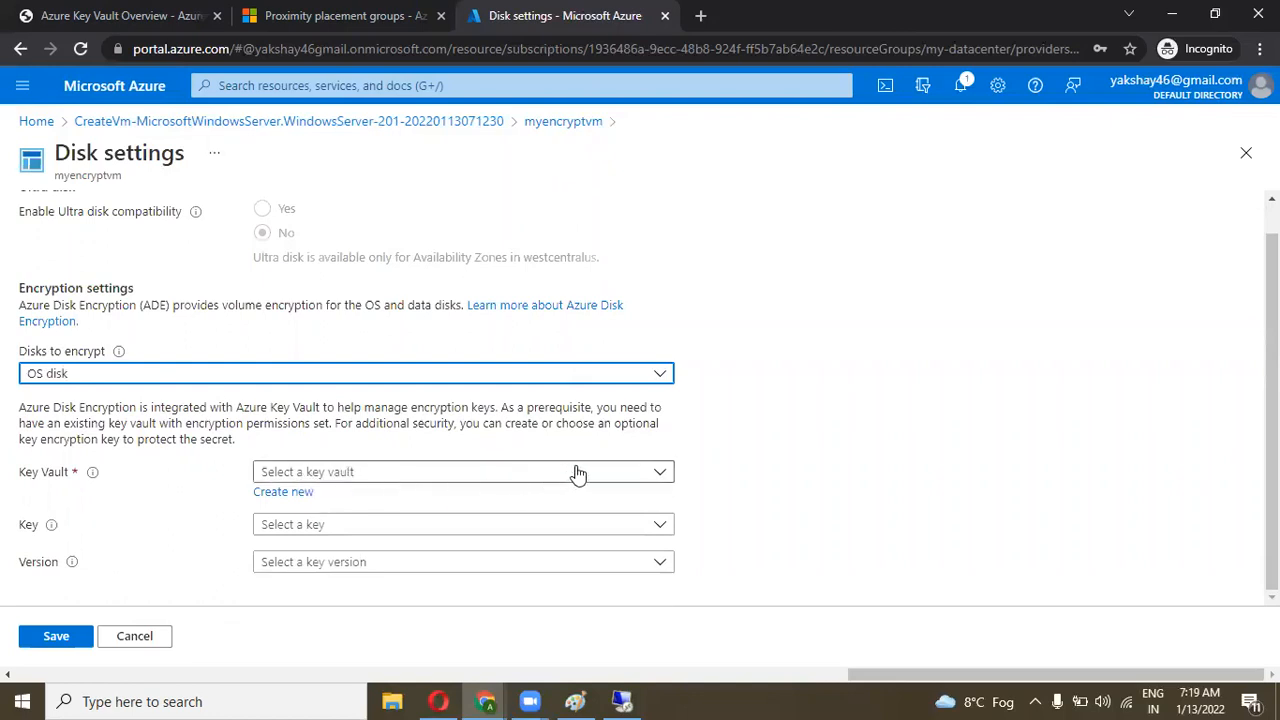
# Switch to the Remote Desktop session and view the drives under This PC in File Explorer
pyautogui.click(621, 701)
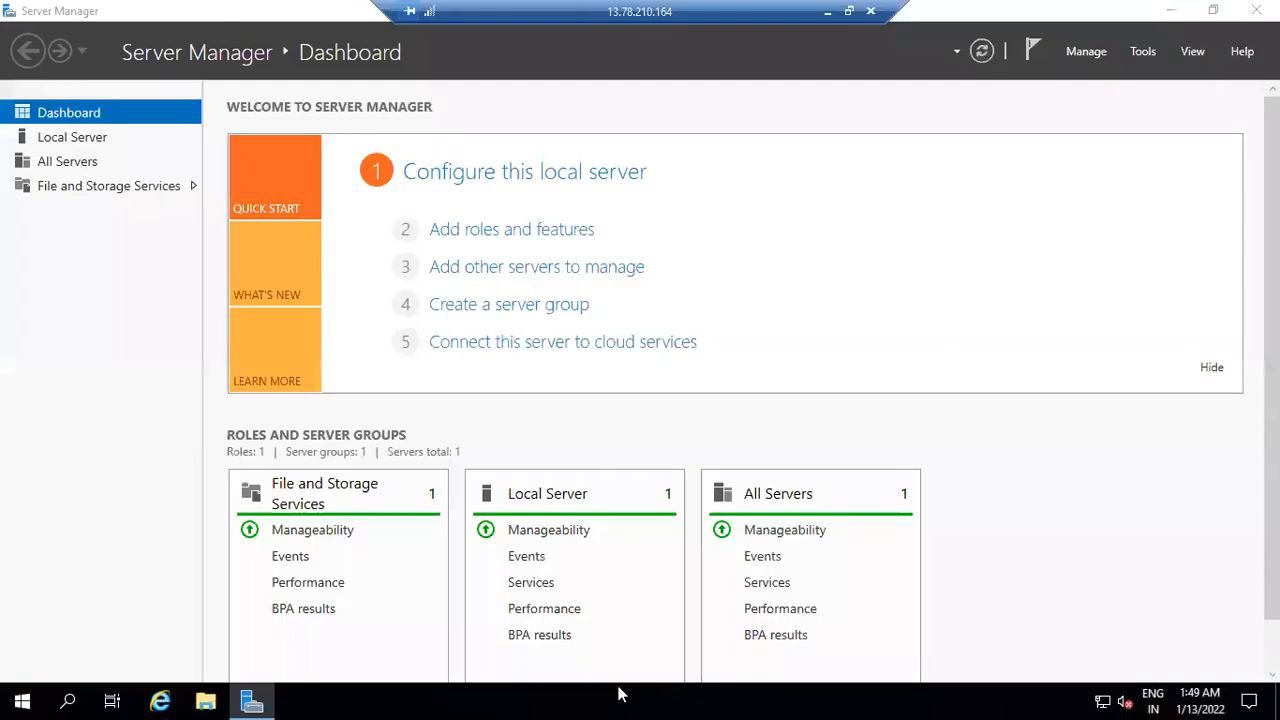
pyautogui.click(208, 699)
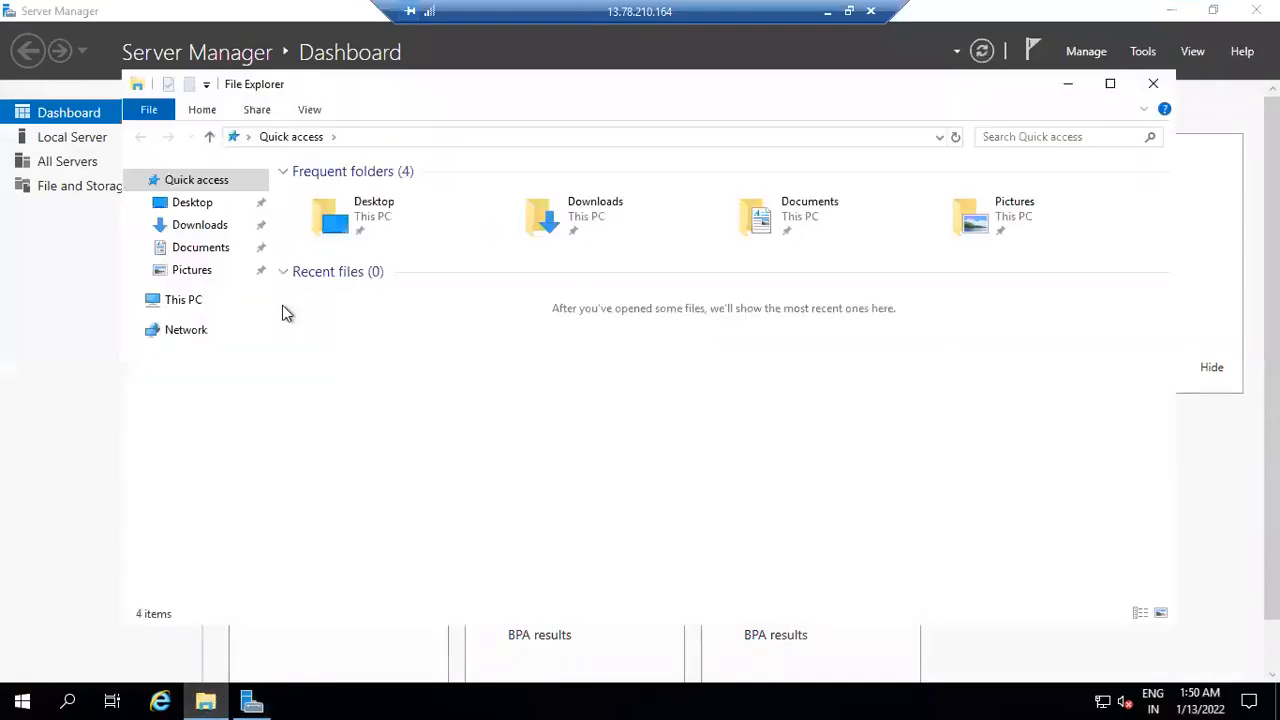
pyautogui.click(184, 302)
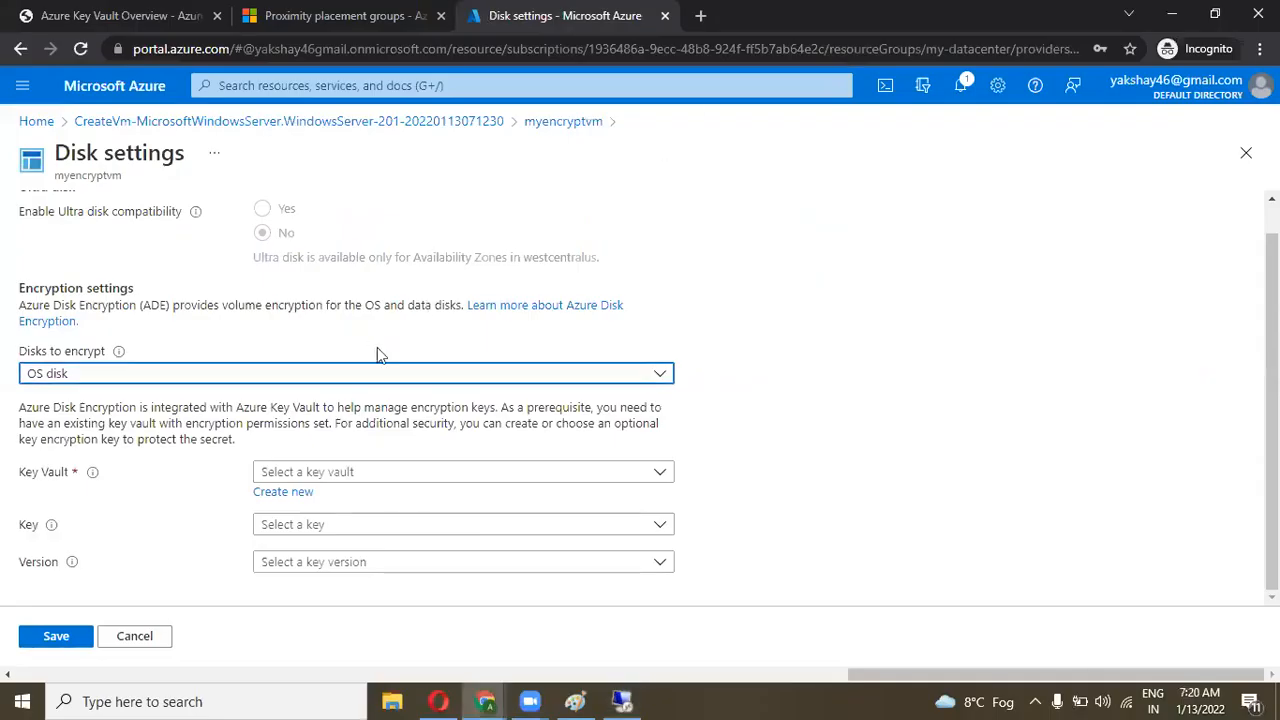
# Start creating a new key vault from the disk encryption settings and enter mykeys as the vault name
pyautogui.scroll(1, 563, 320)
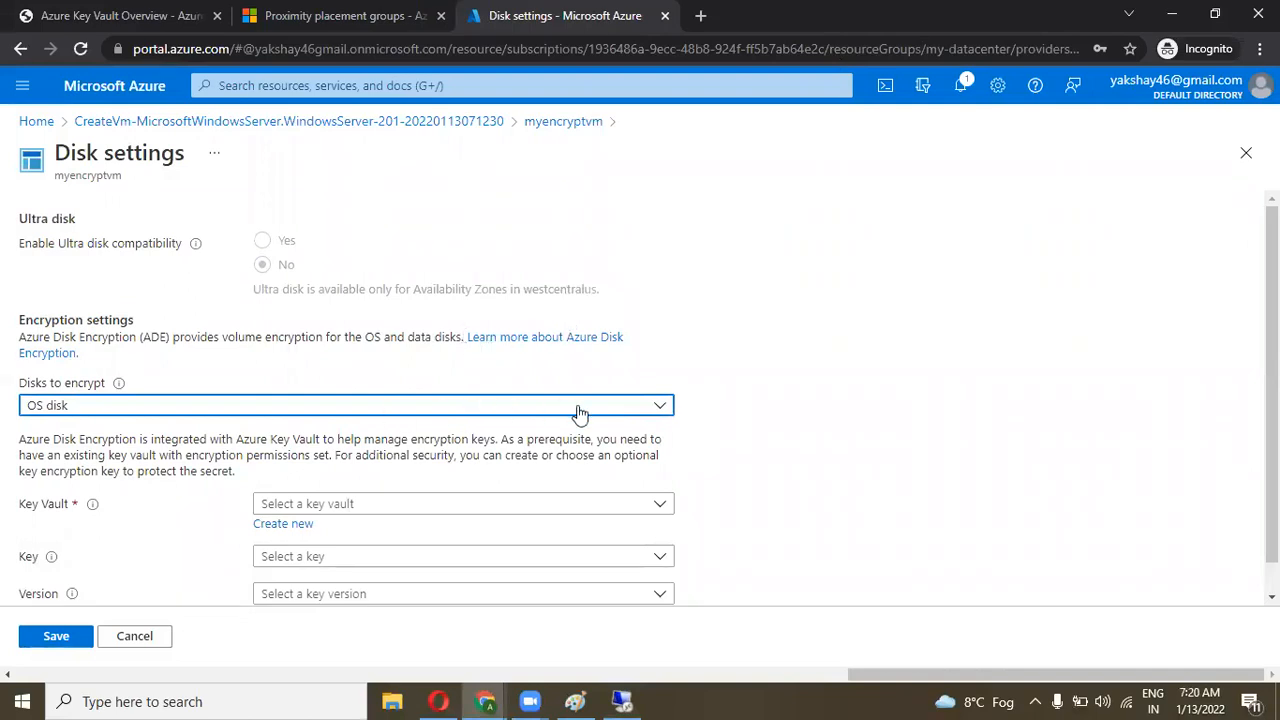
pyautogui.scroll(-1, 708, 419)
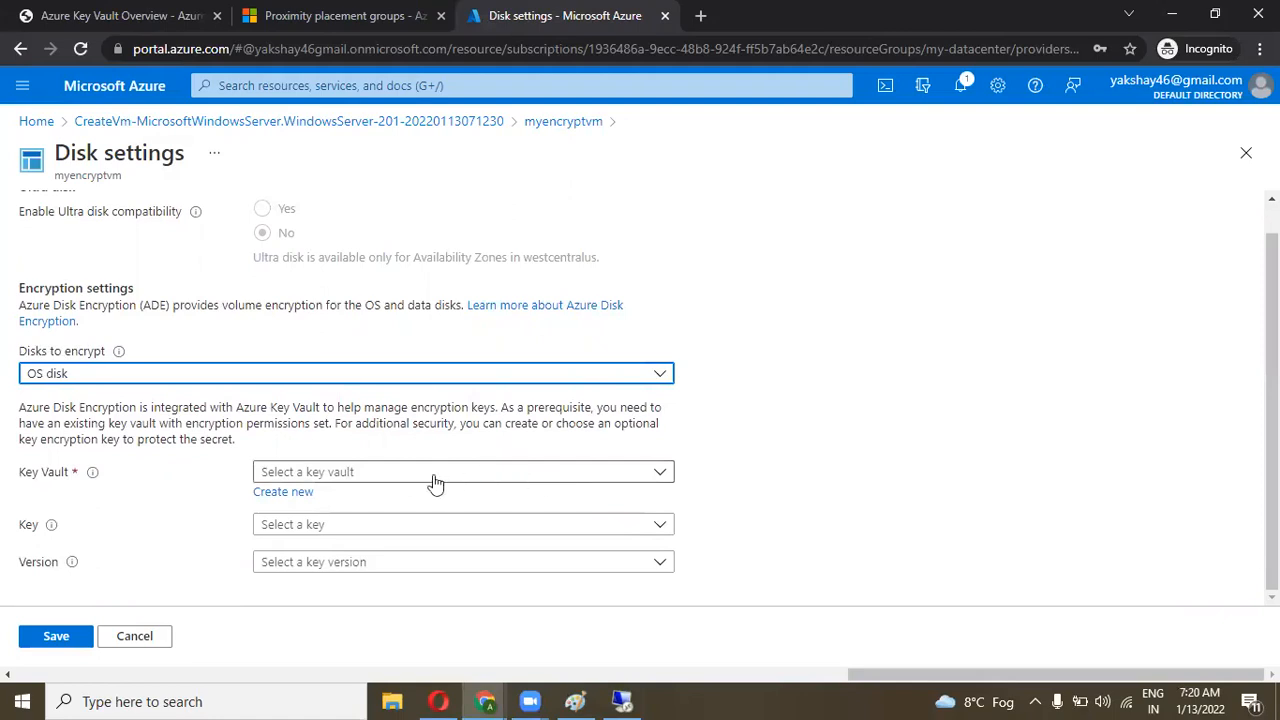
pyautogui.click(284, 492)
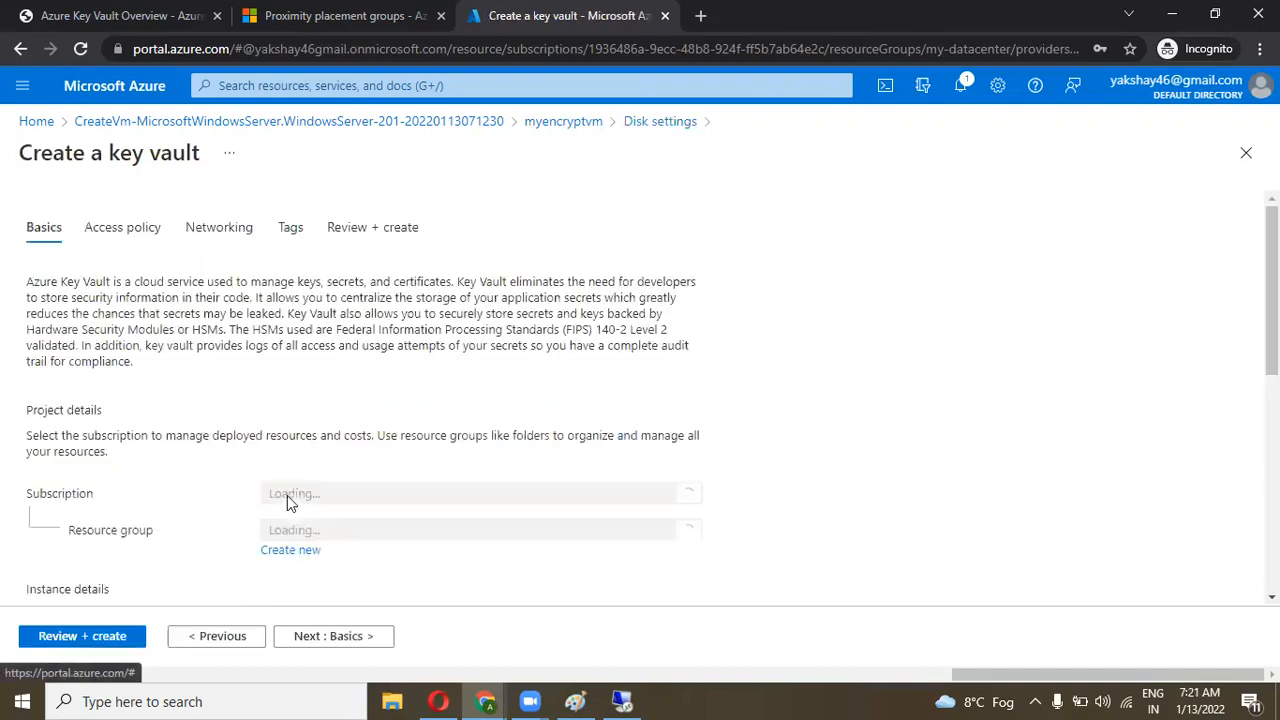
pyautogui.scroll(-1, 452, 420)
pyautogui.scroll(-1, 452, 420)
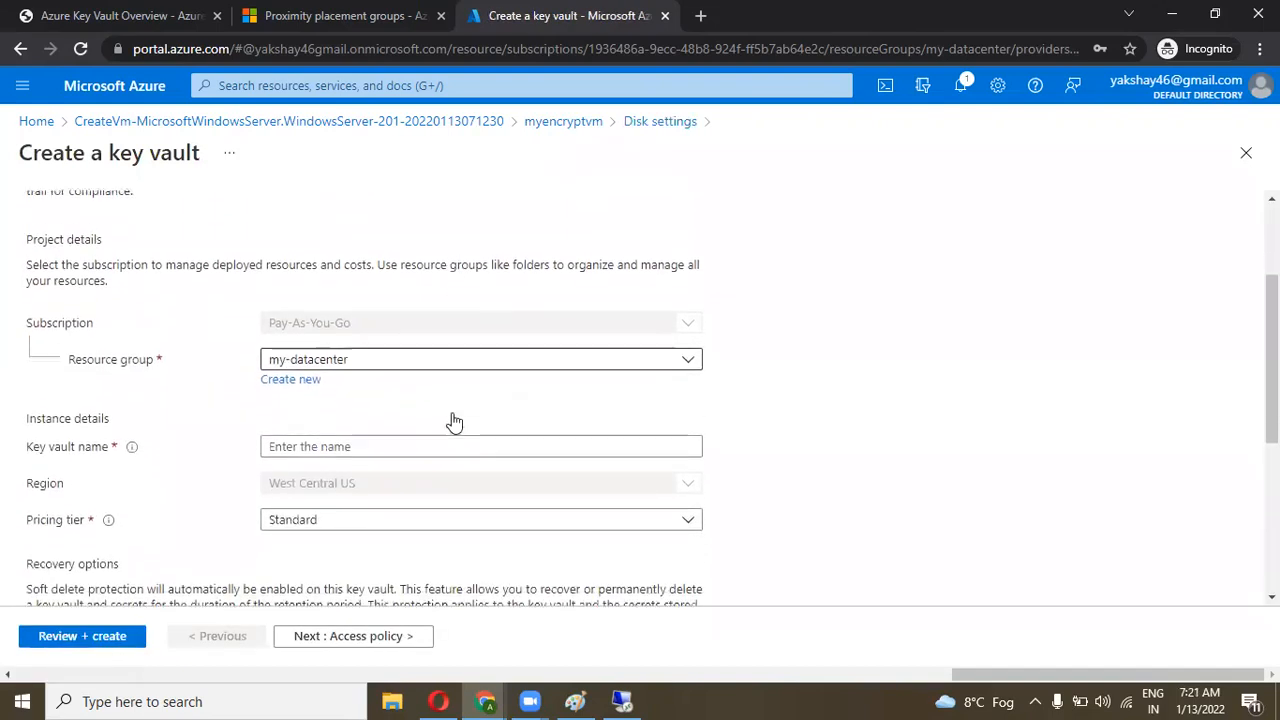
pyautogui.click(404, 398)
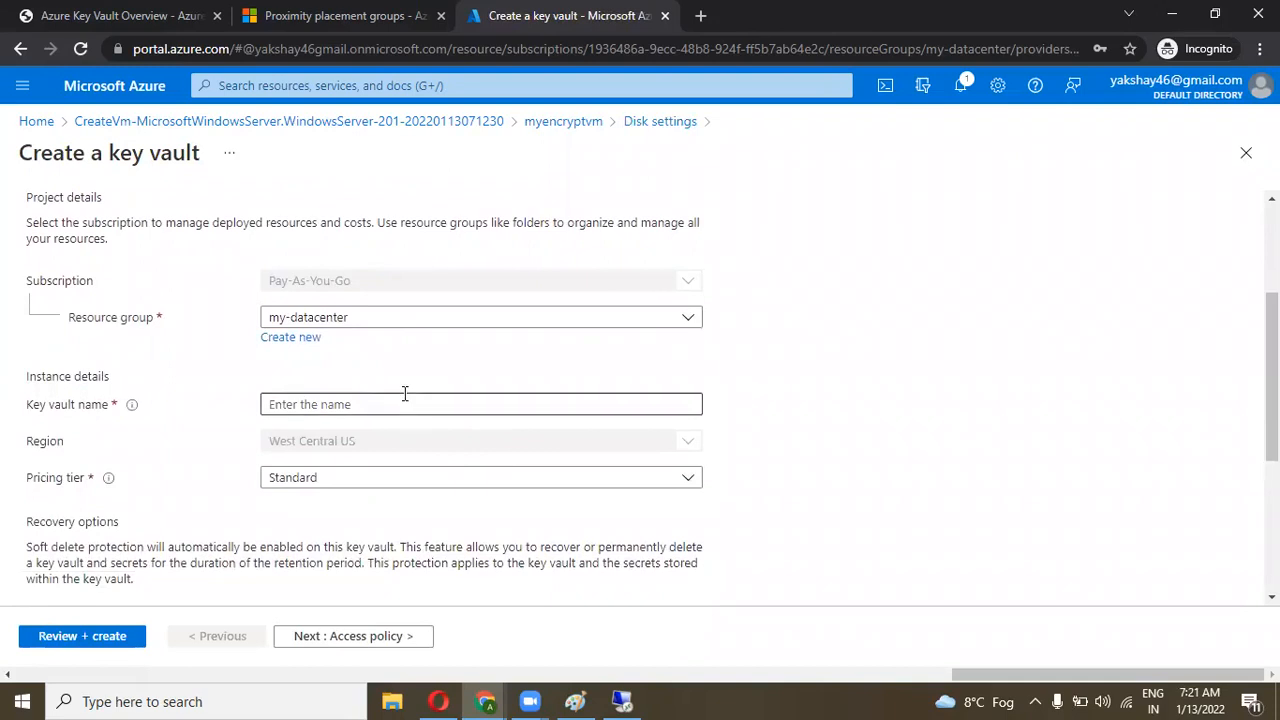
pyautogui.click(403, 398)
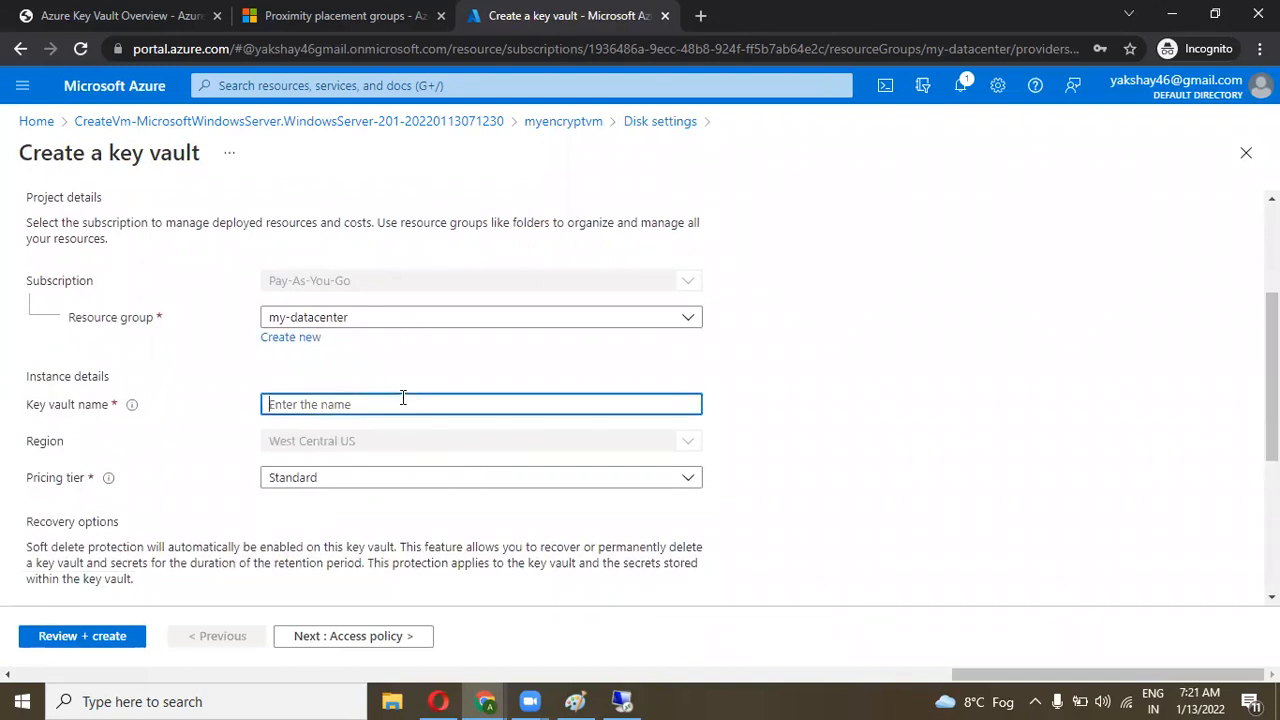
pyautogui.write('a')
pyautogui.press('BackSpace')
pyautogui.write('my')
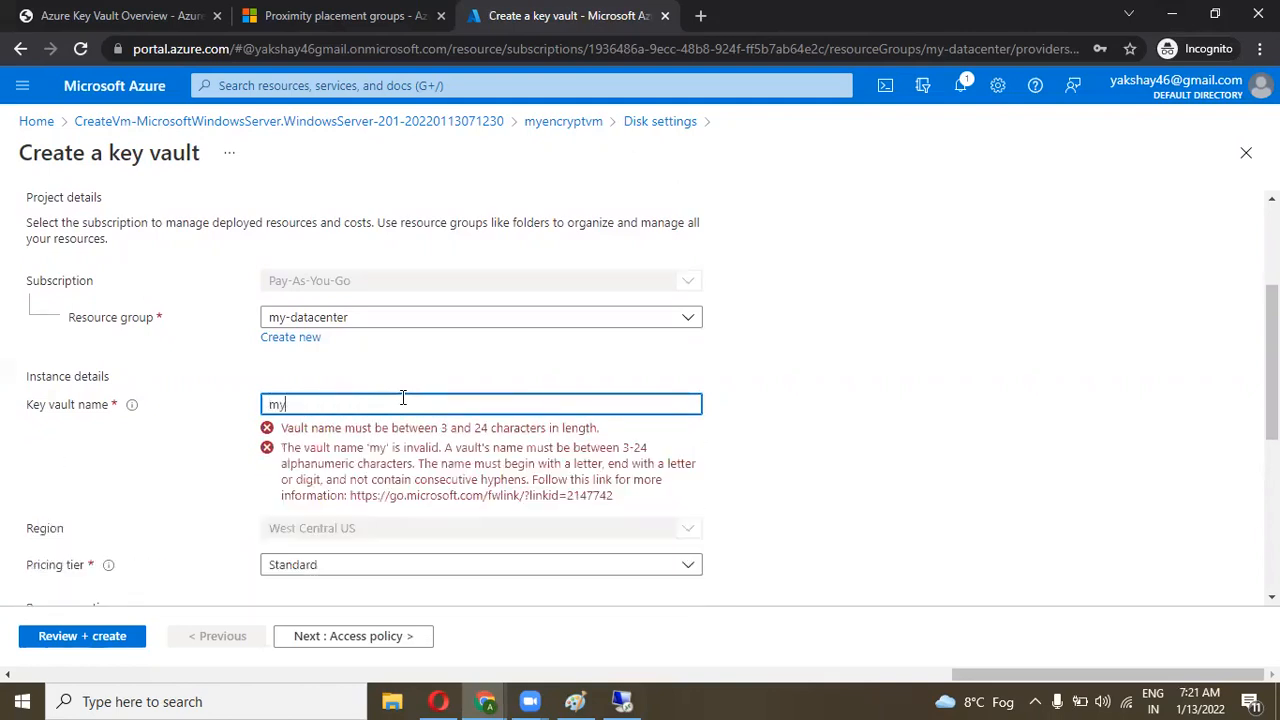
pyautogui.write('keys')
# Enable vault access for Azure Disk Encryption for volume encryption and continue through the networking settings to the tags
pyautogui.scroll(-3, 474, 400)
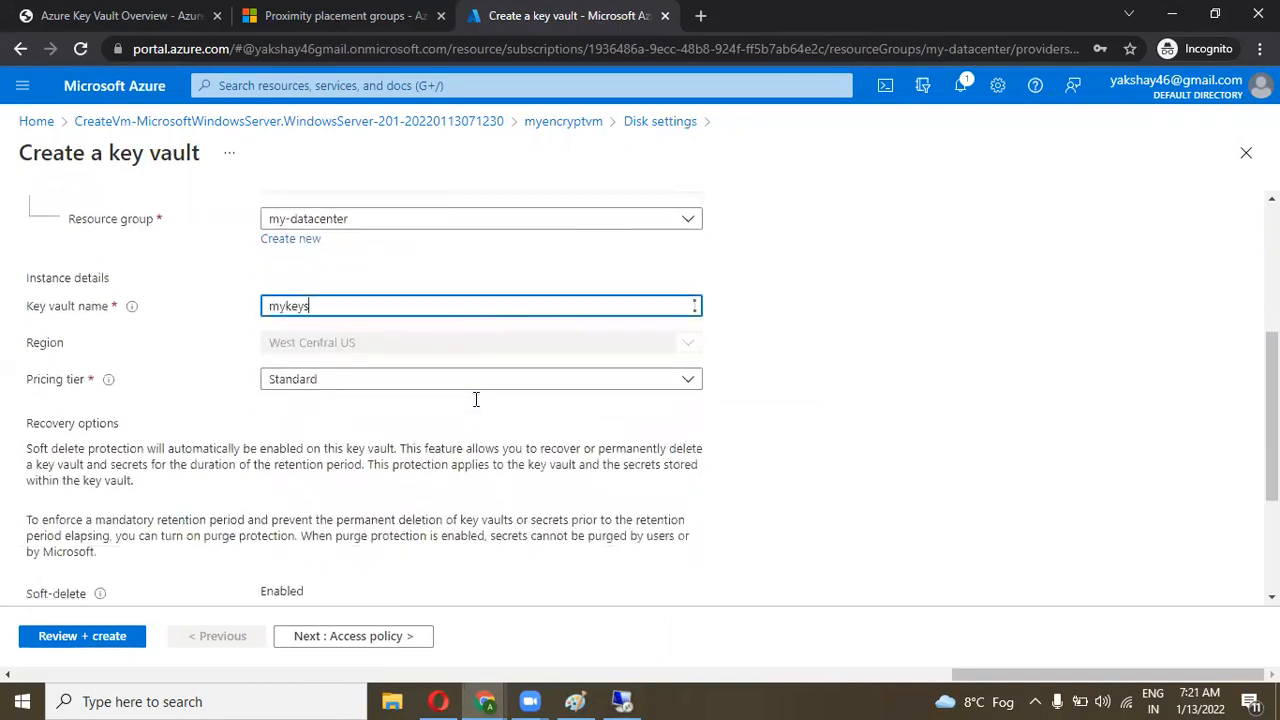
pyautogui.scroll(-1, 476, 405)
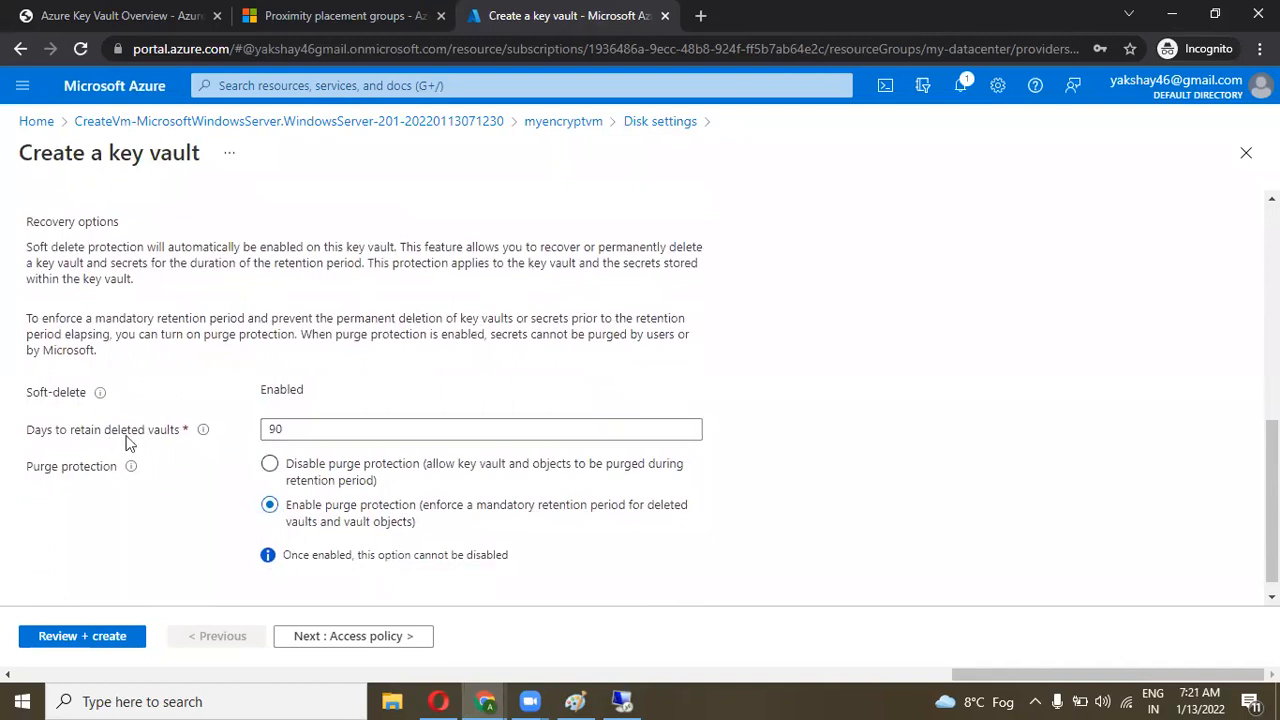
pyautogui.scroll(-1, 342, 423)
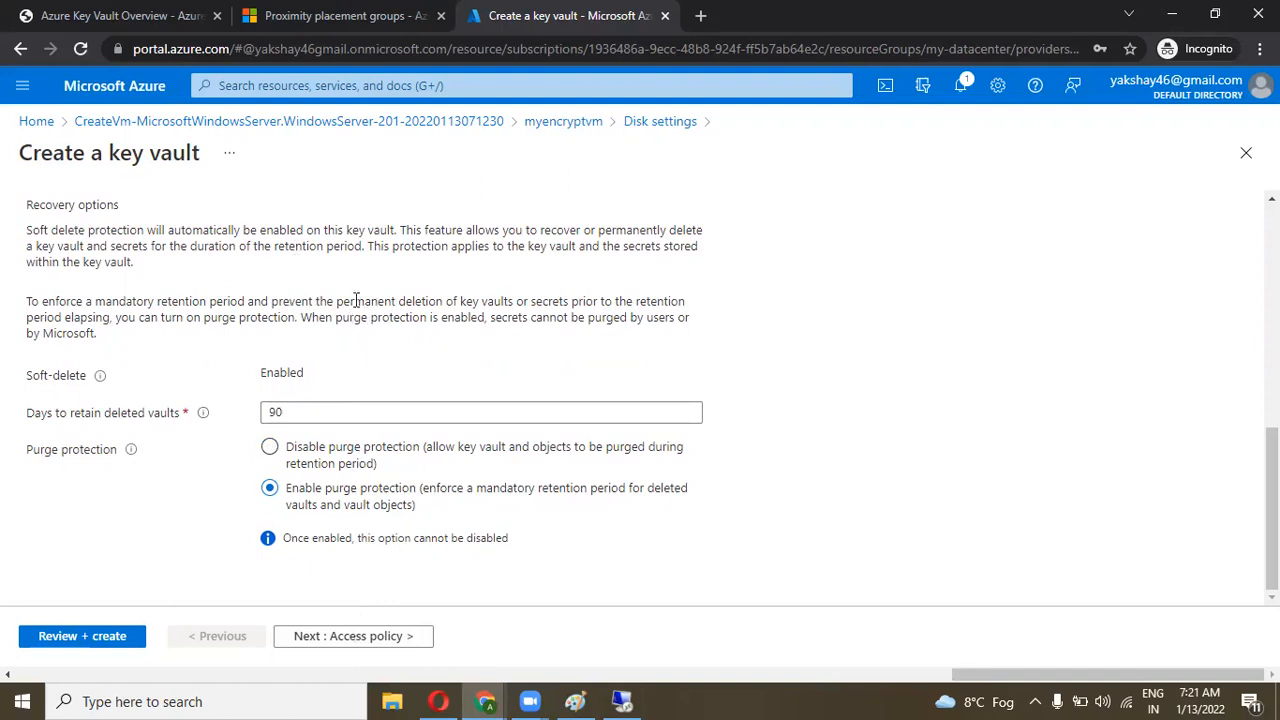
pyautogui.click(338, 645)
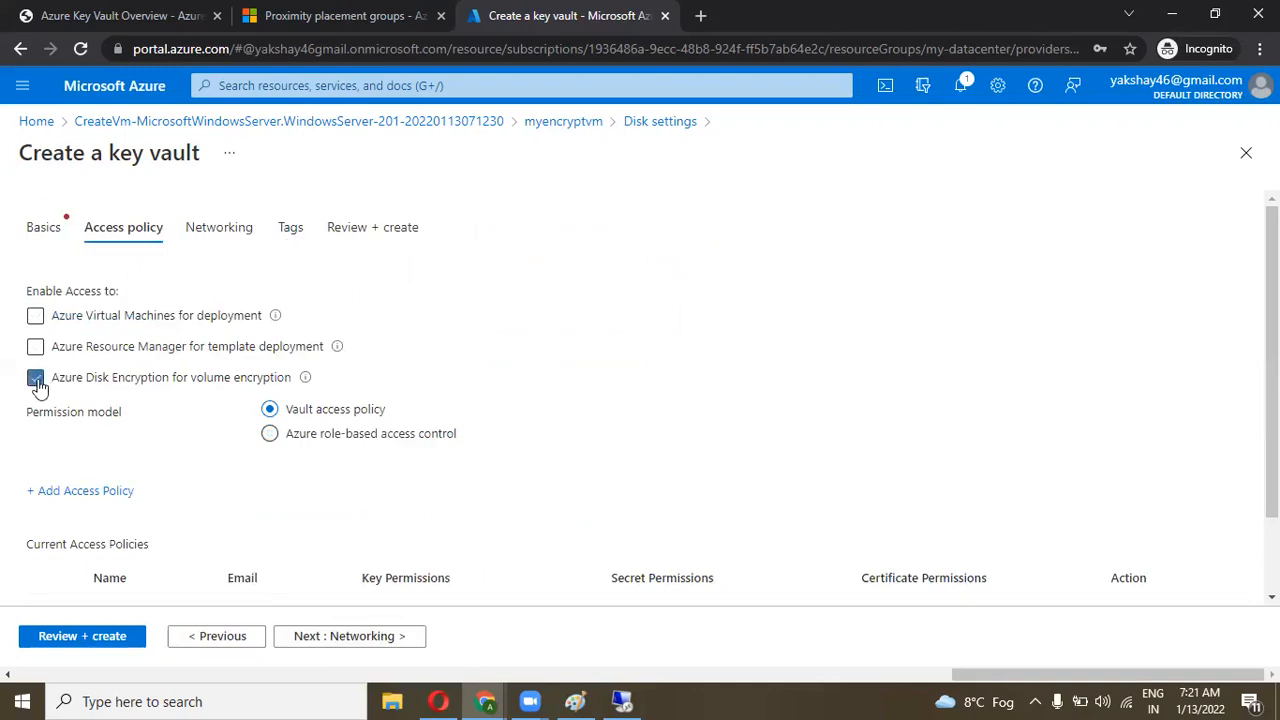
pyautogui.click(36, 381)
pyautogui.scroll(-1, 416, 358)
pyautogui.scroll(-1, 416, 358)
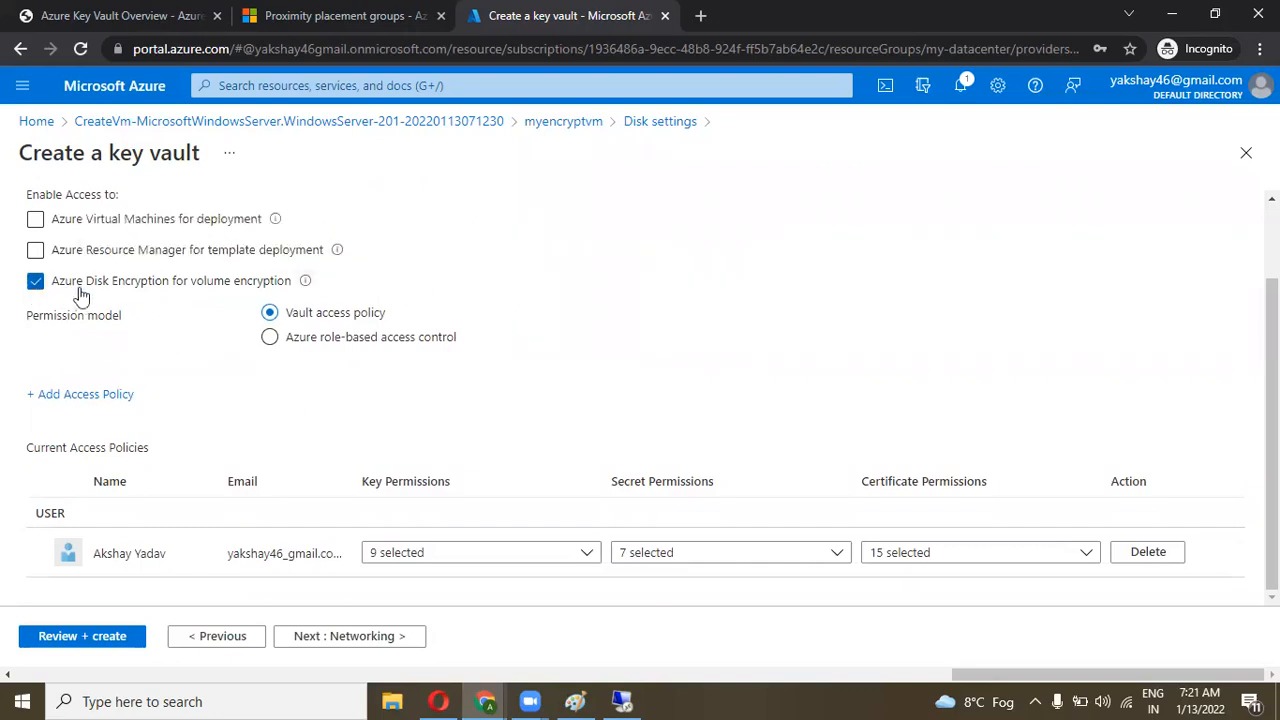
pyautogui.moveTo(293, 289)
pyautogui.click(336, 640)
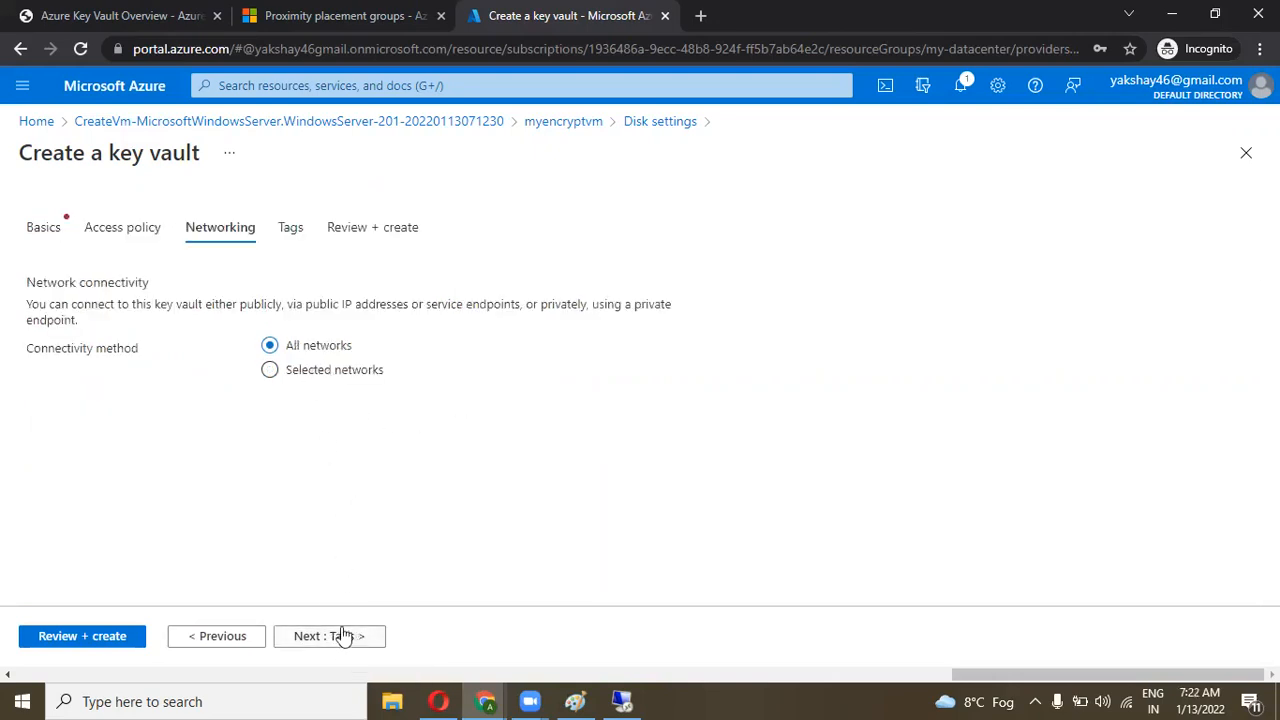
pyautogui.click(340, 645)
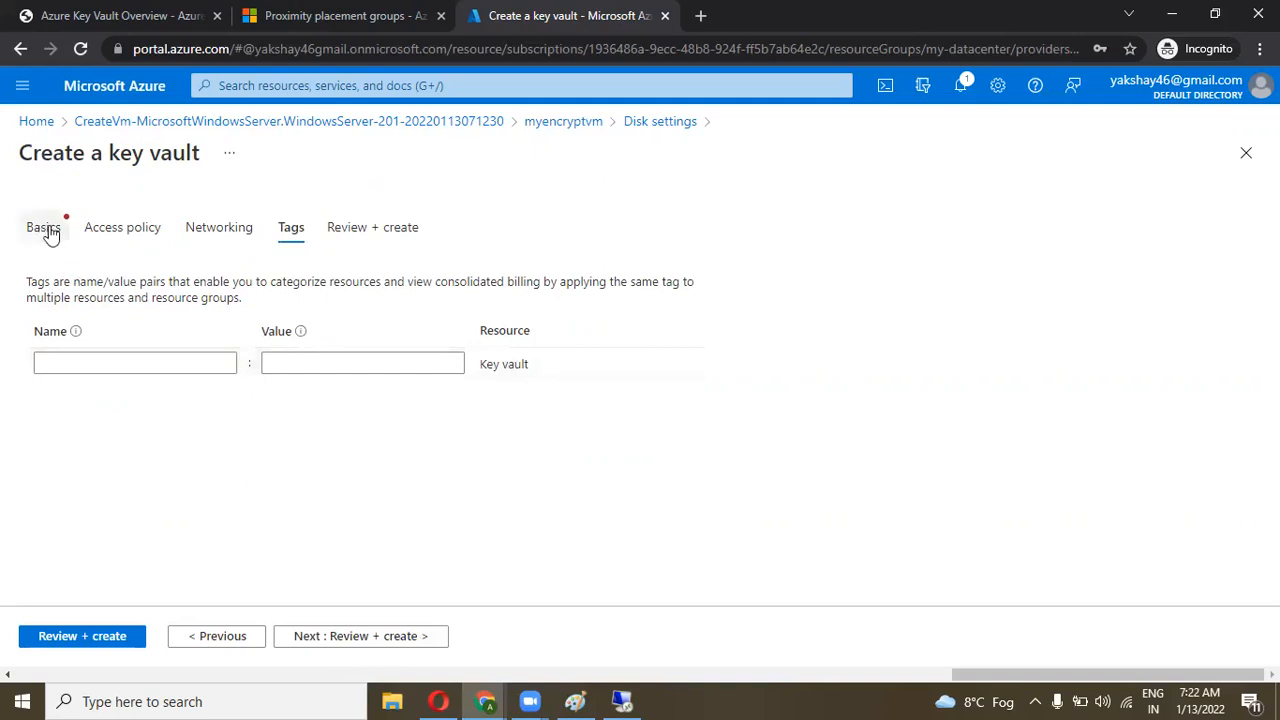
# Return to the vault's basic settings and change the key vault name to mykeysvm
pyautogui.click(57, 222)
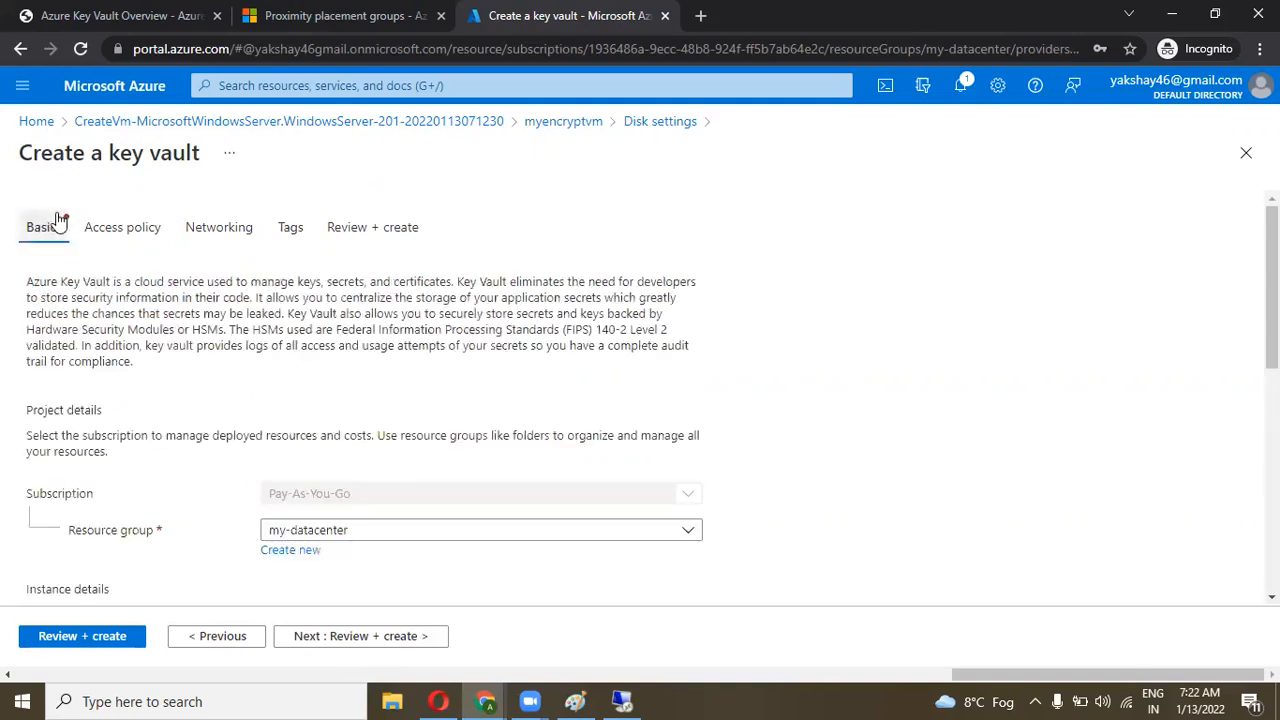
pyautogui.scroll(-4, 199, 396)
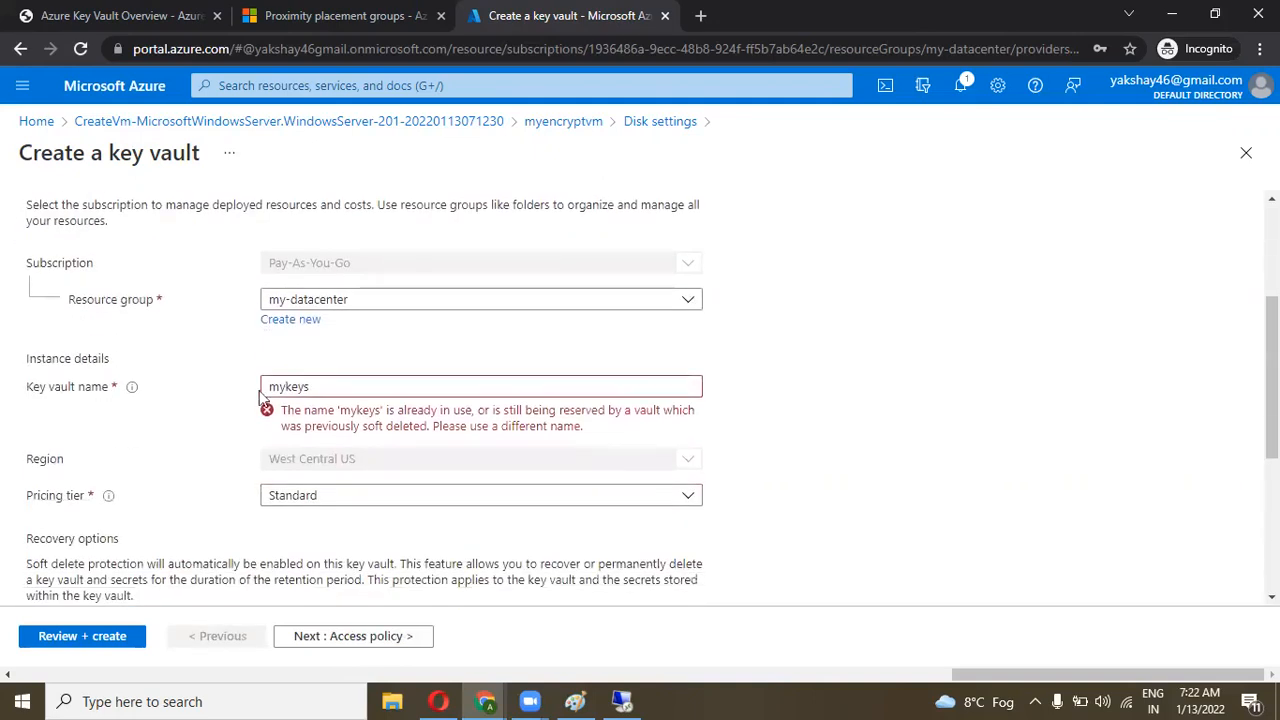
pyautogui.click(327, 383)
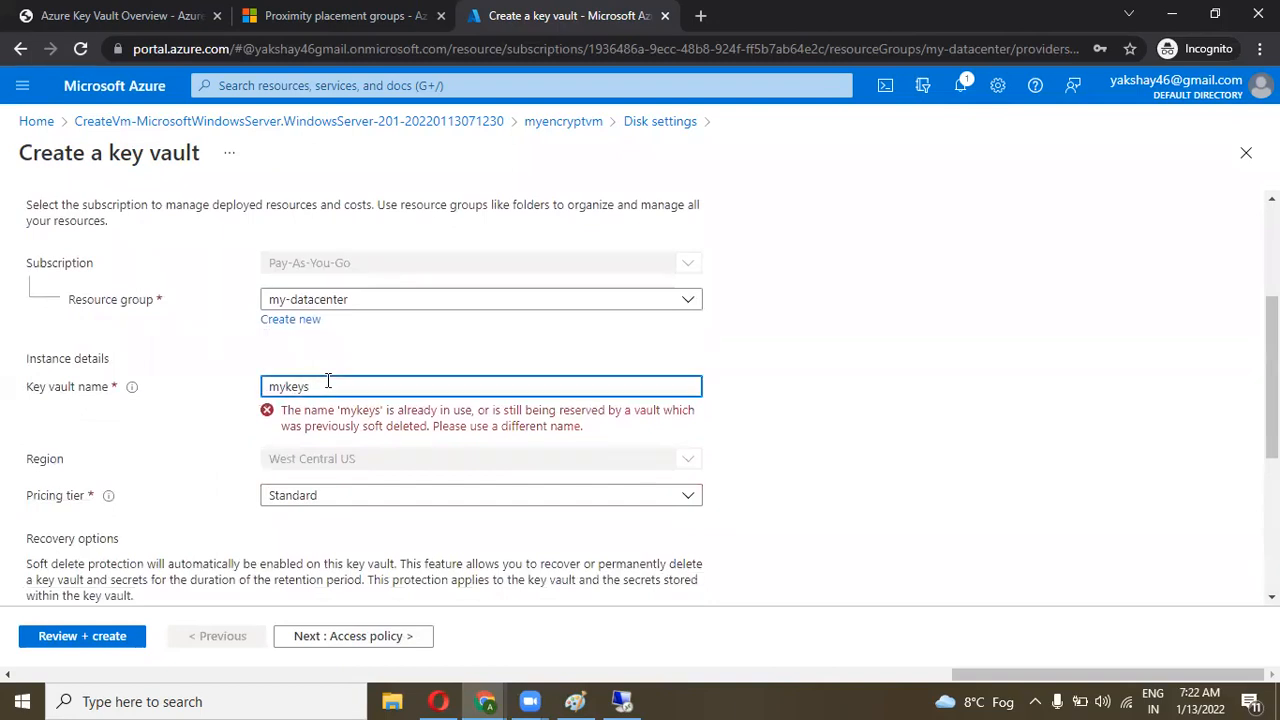
pyautogui.write('ti')
pyautogui.press('BackSpace')
pyautogui.press('BackSpace')
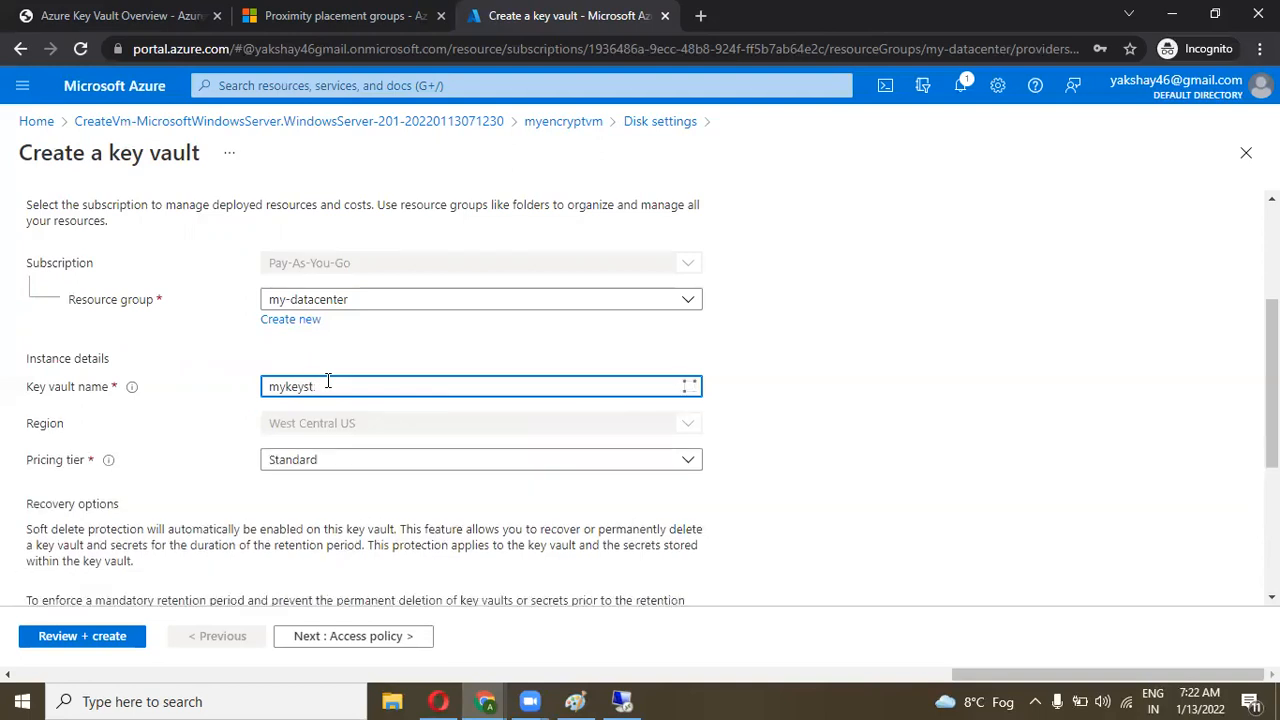
pyautogui.write('vm')
pyautogui.scroll(-1, 476, 362)
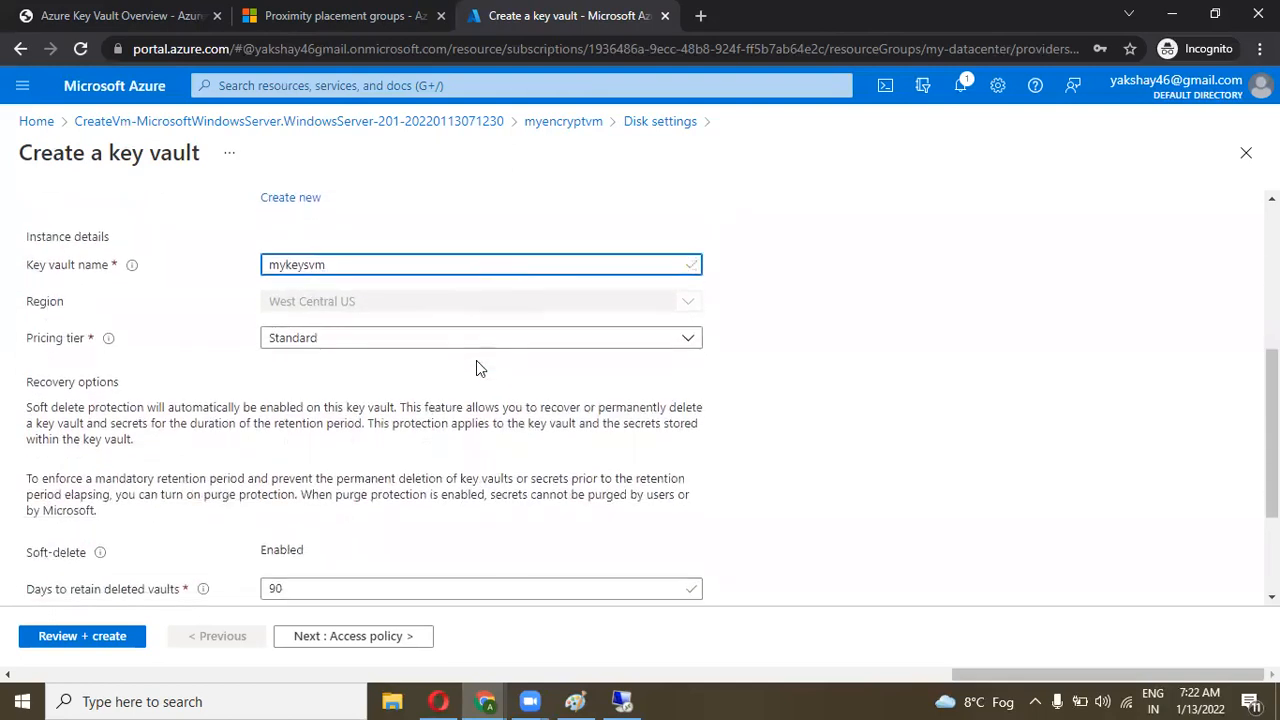
# Review the remaining key vault settings, create the vault mykeysvm, and check the deployment notifications
pyautogui.scroll(-2, 476, 360)
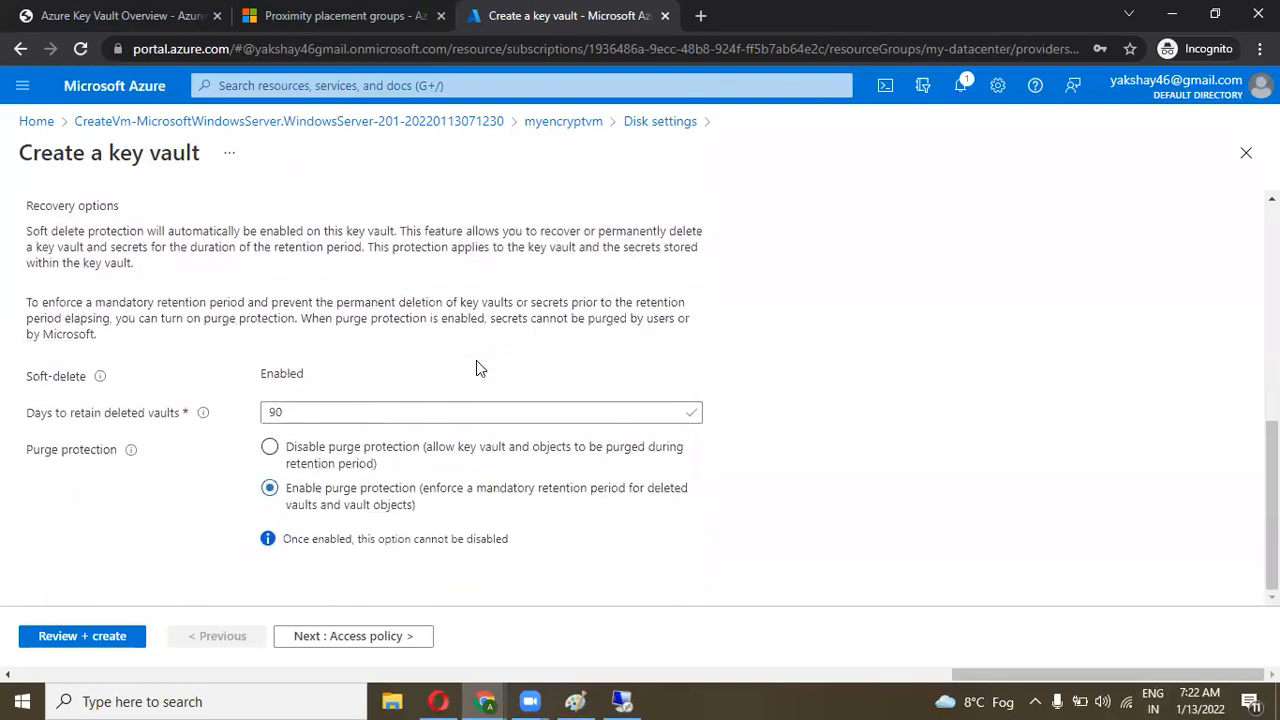
pyautogui.click(354, 636)
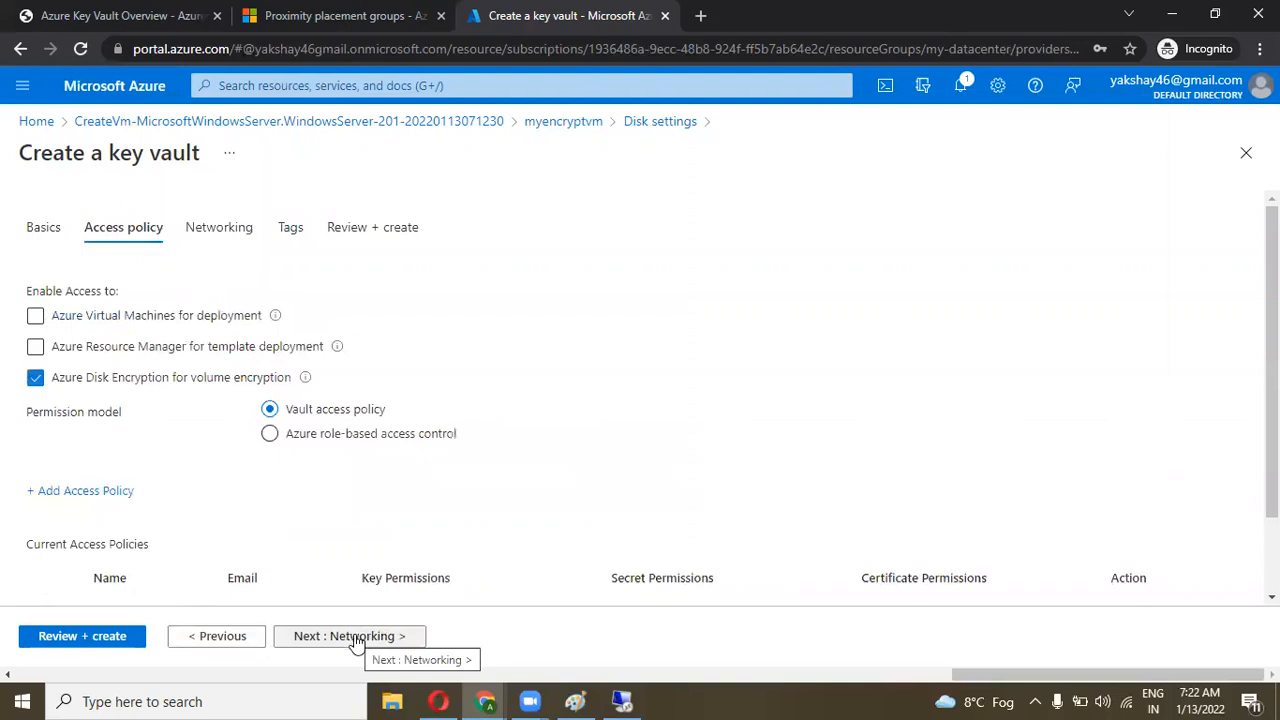
pyautogui.scroll(-1, 476, 533)
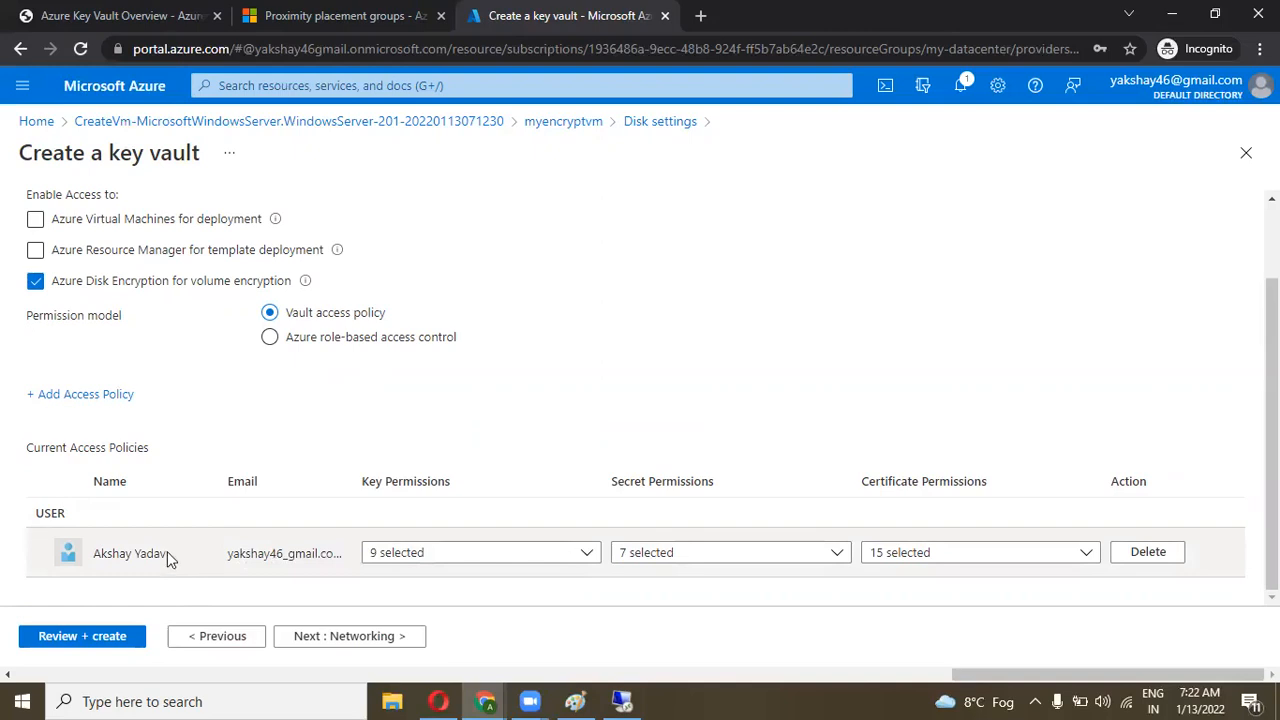
pyautogui.click(350, 639)
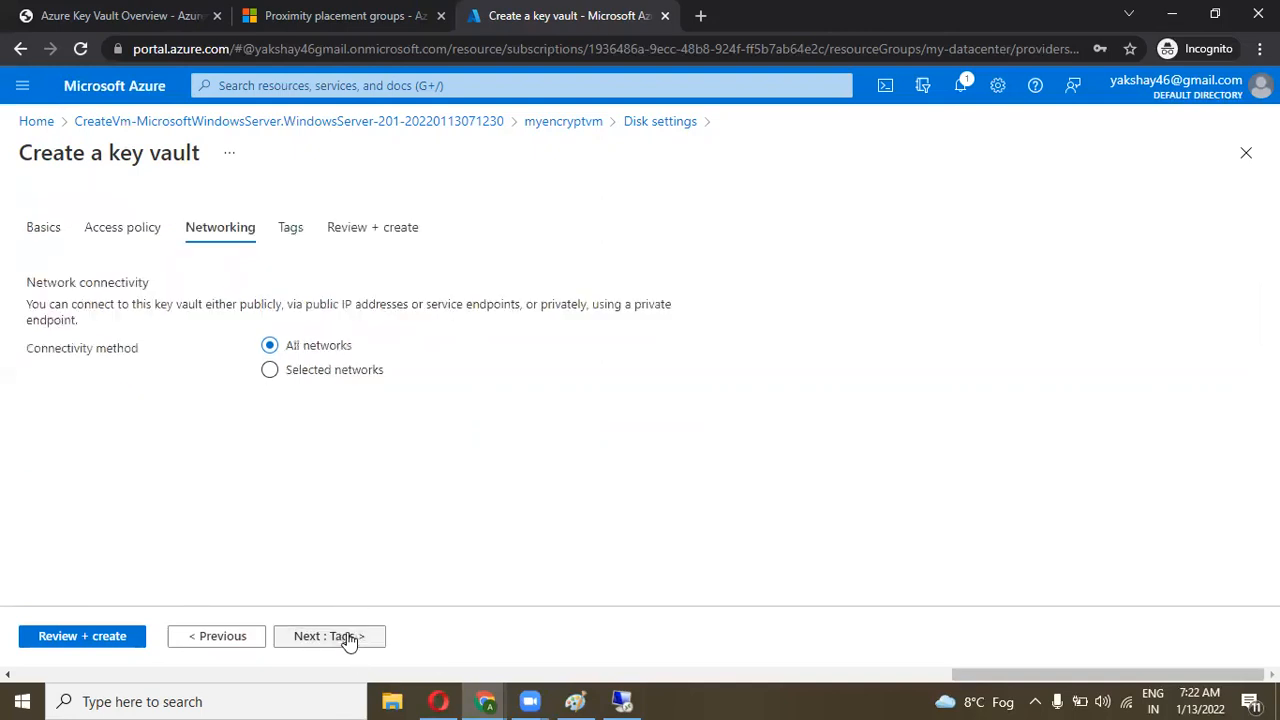
pyautogui.click(350, 638)
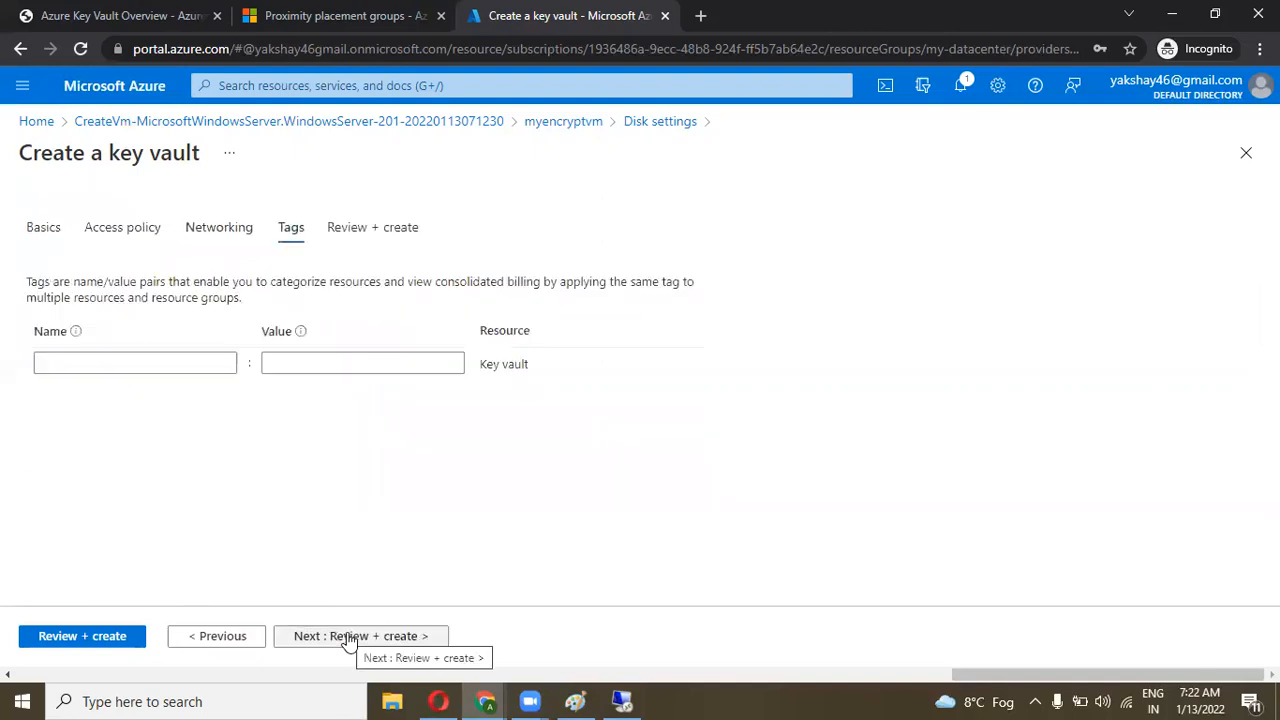
pyautogui.click(349, 638)
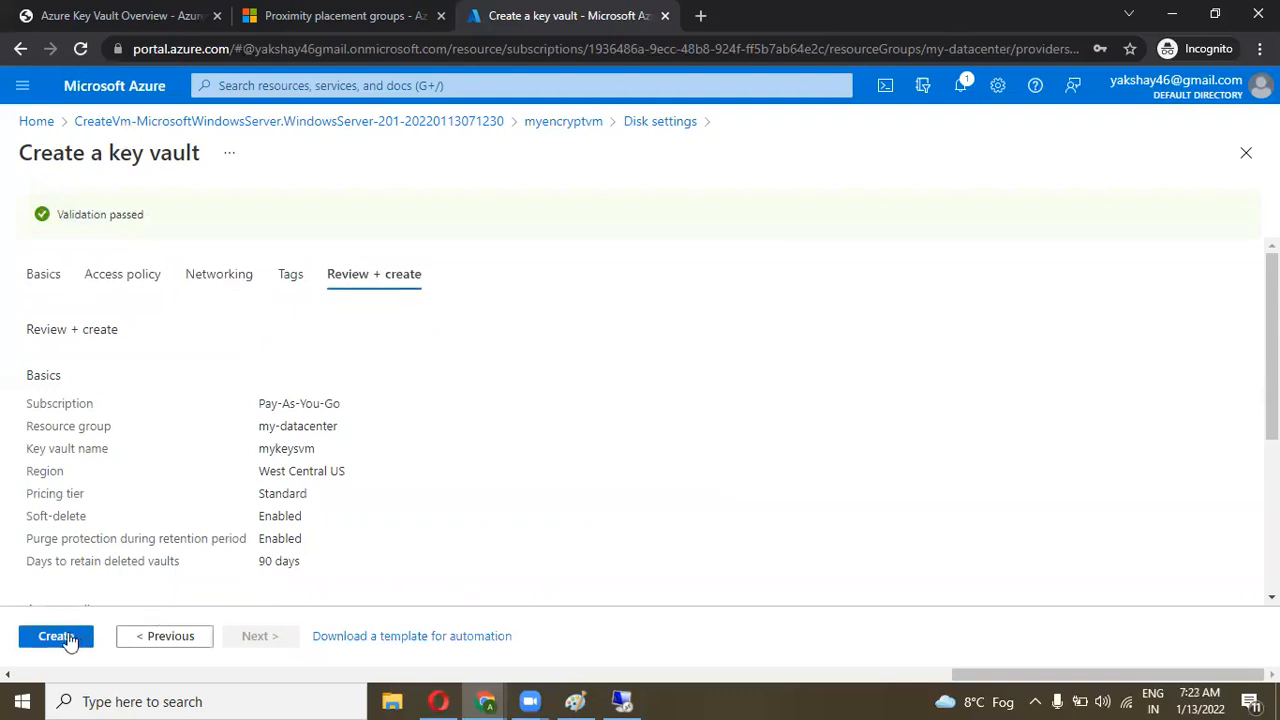
pyautogui.click(70, 641)
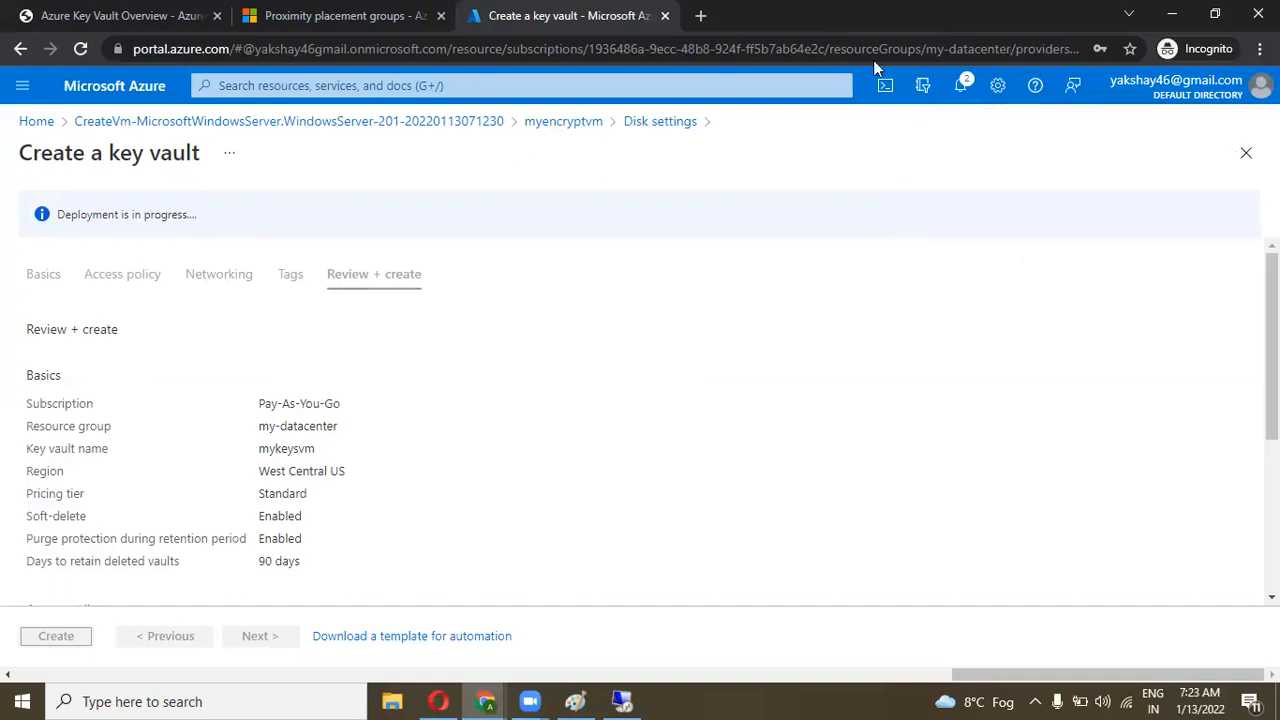
pyautogui.click(962, 95)
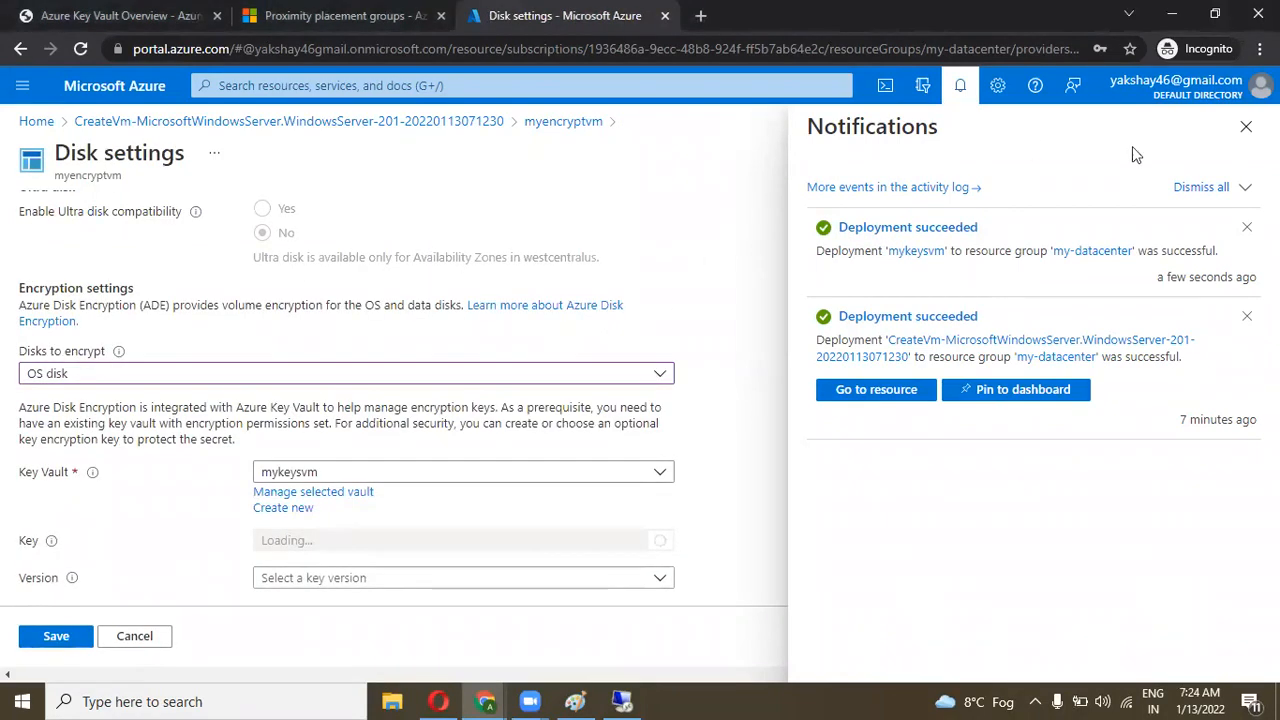
pyautogui.click(1246, 126)
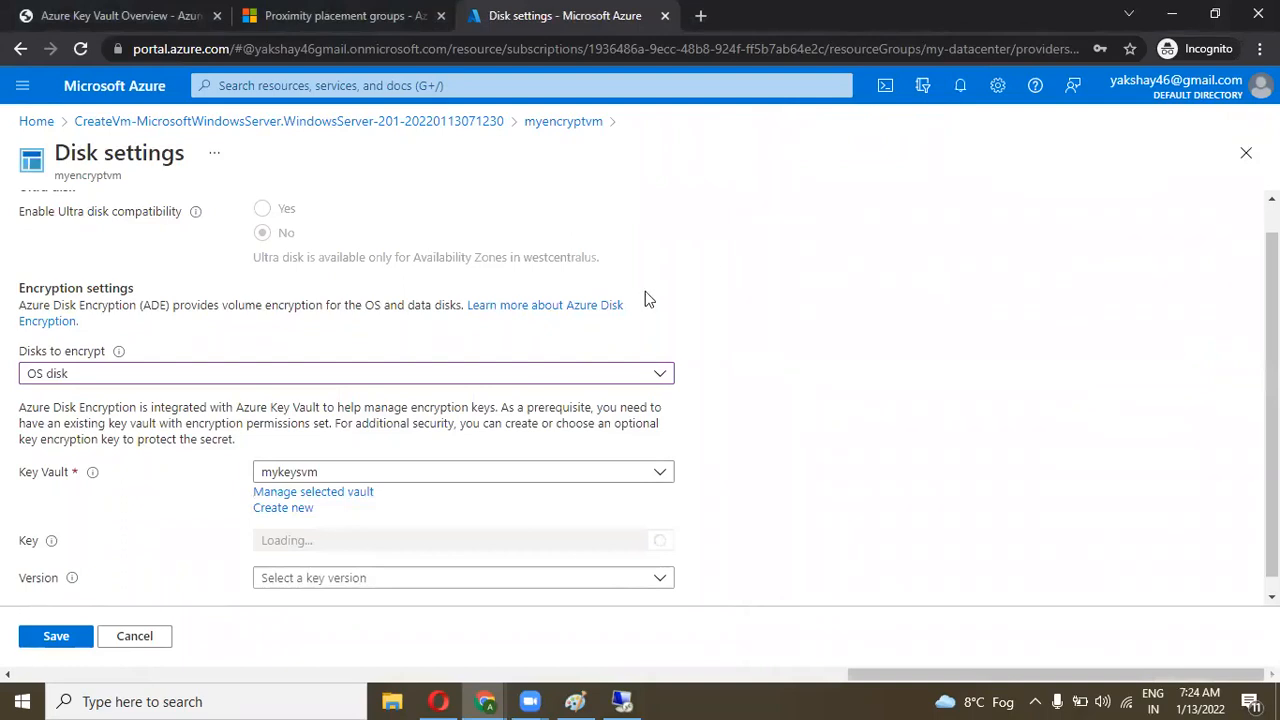
# Check which keys of the mykeysvm vault can be chosen in the disk encryption settings
pyautogui.scroll(-1, 645, 291)
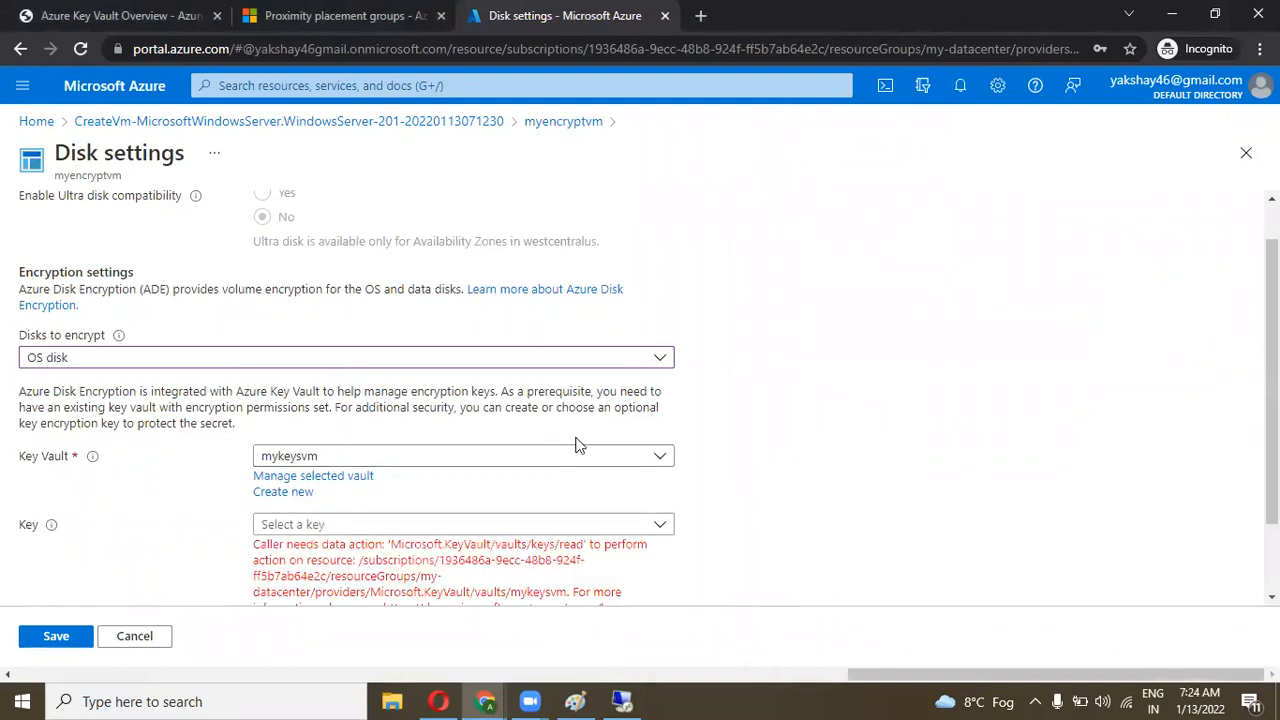
pyautogui.scroll(-1, 577, 443)
pyautogui.click(416, 441)
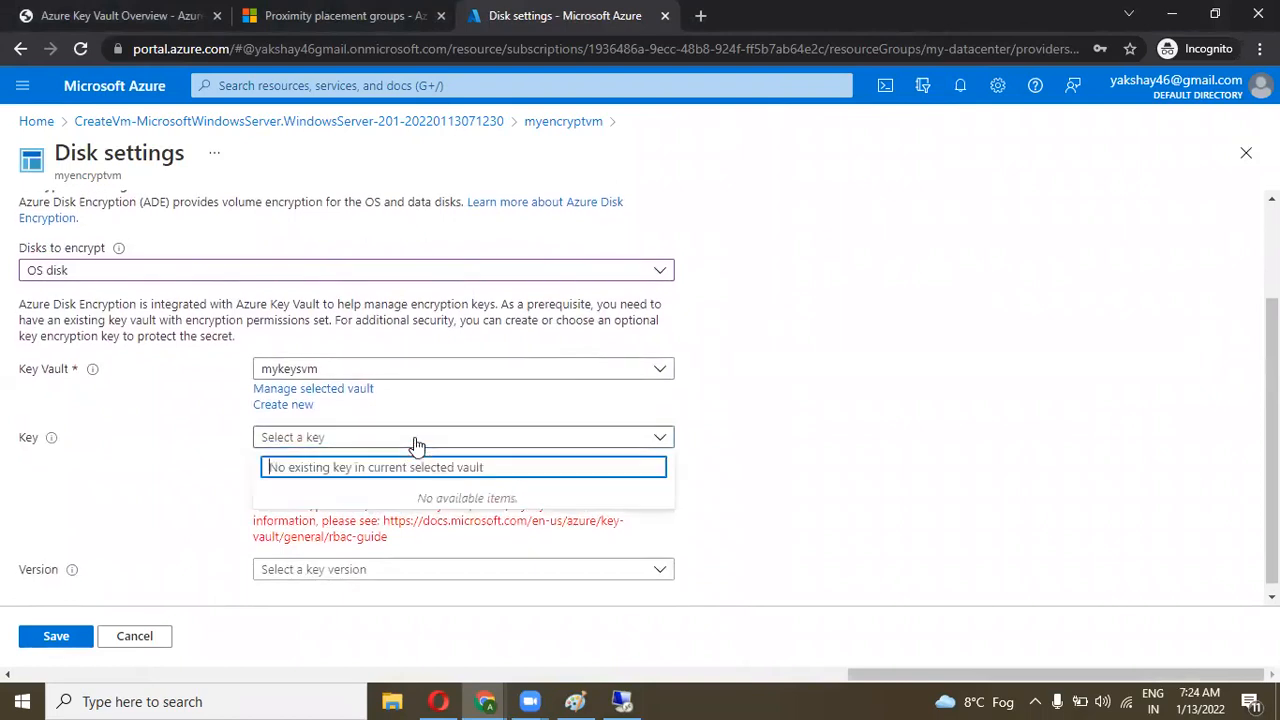
pyautogui.click(783, 428)
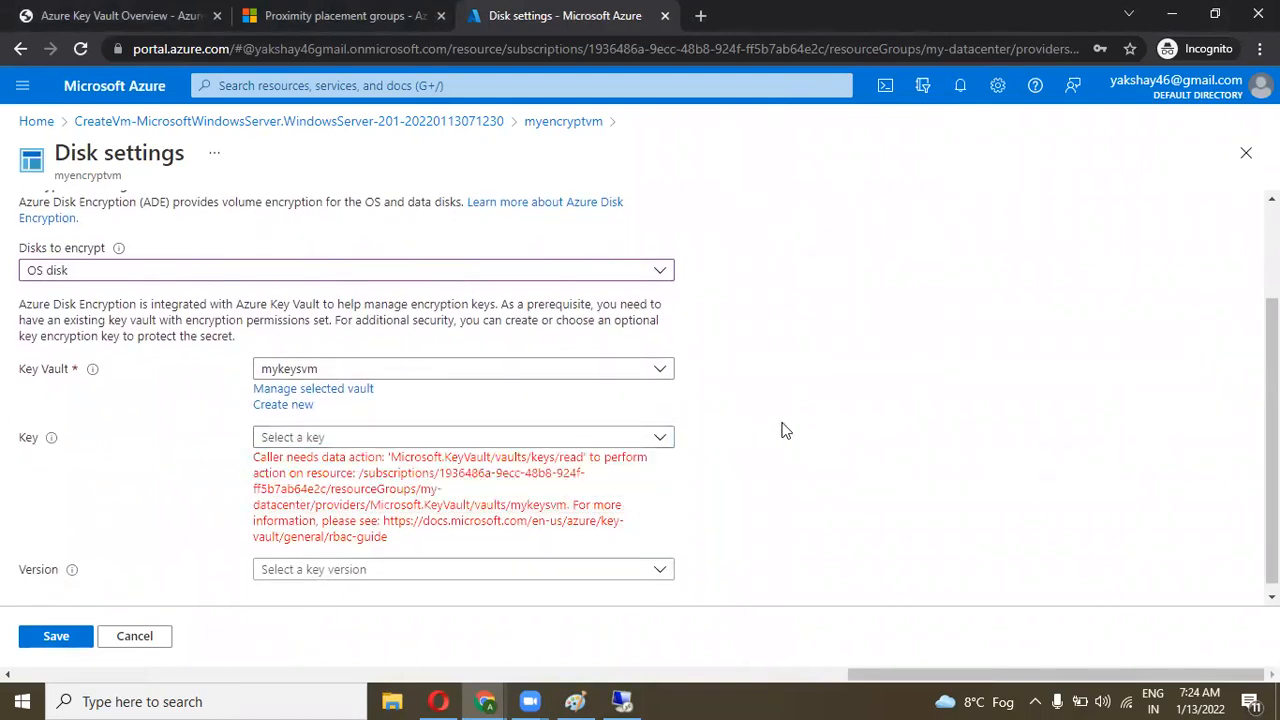
pyautogui.click(548, 438)
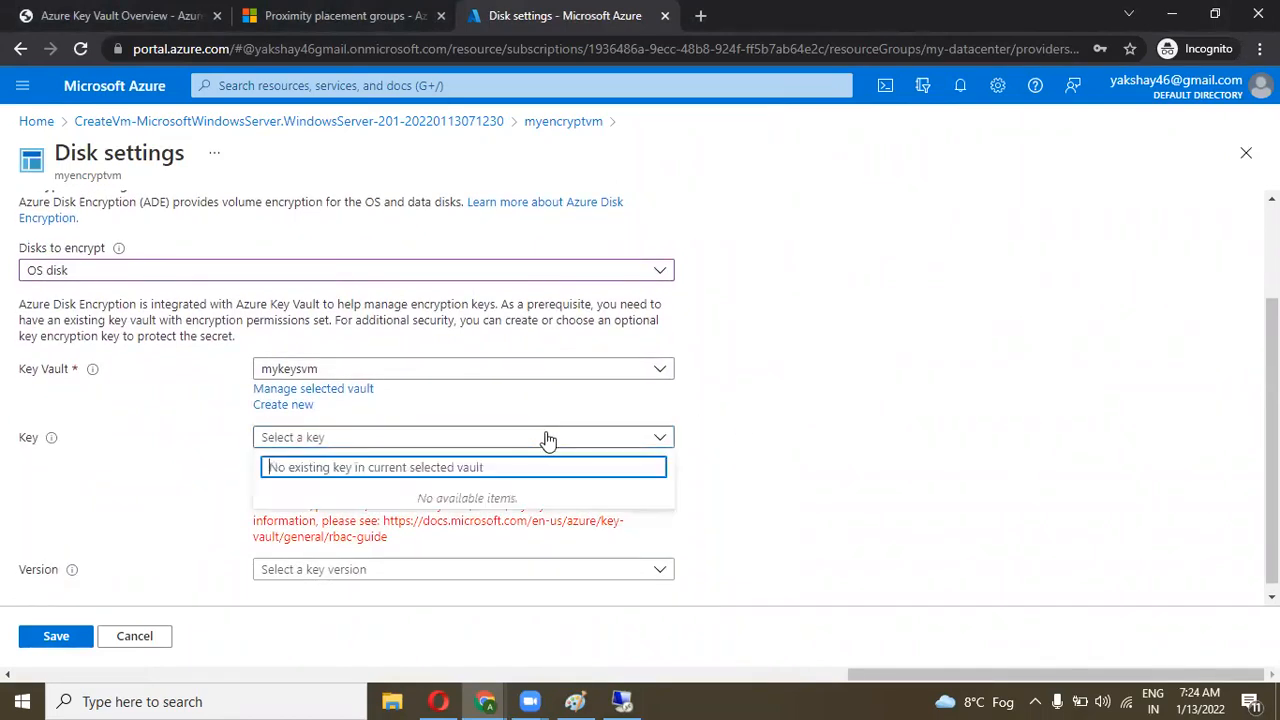
pyautogui.click(718, 435)
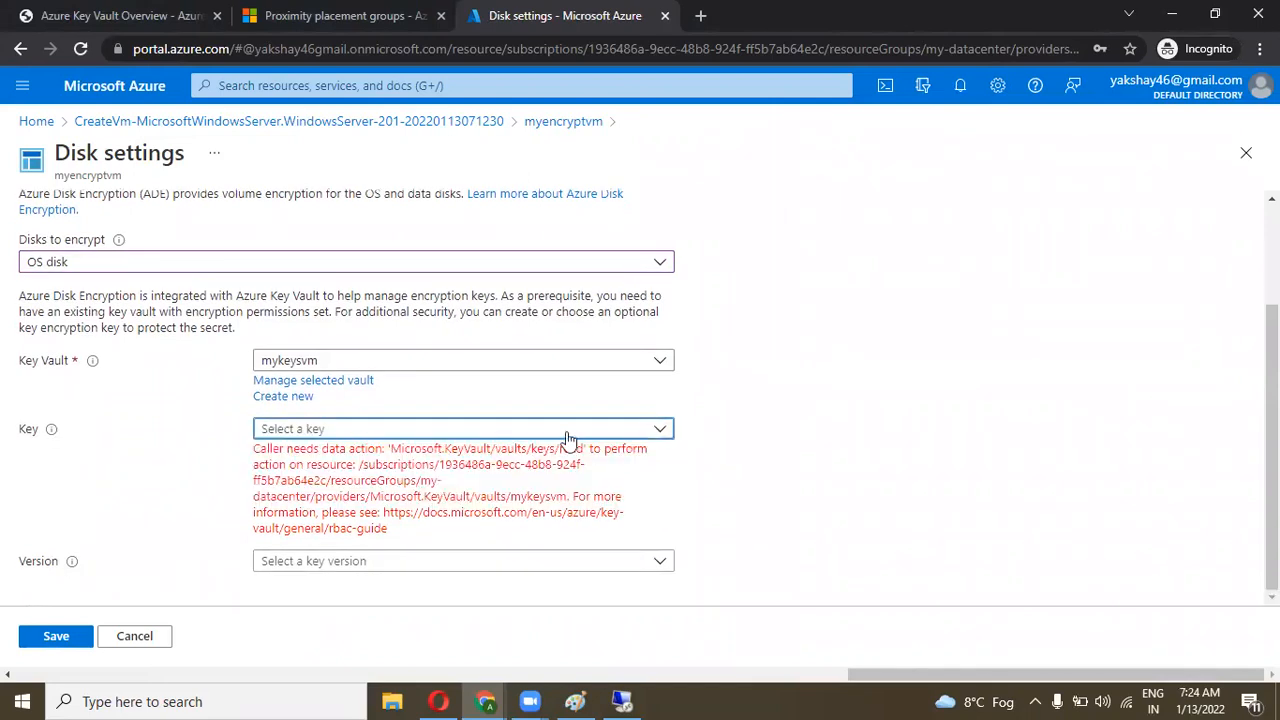
# Generate a 2048-bit RSA key named mywindowsmachine in the mykeysvm key vault
pyautogui.click(350, 384)
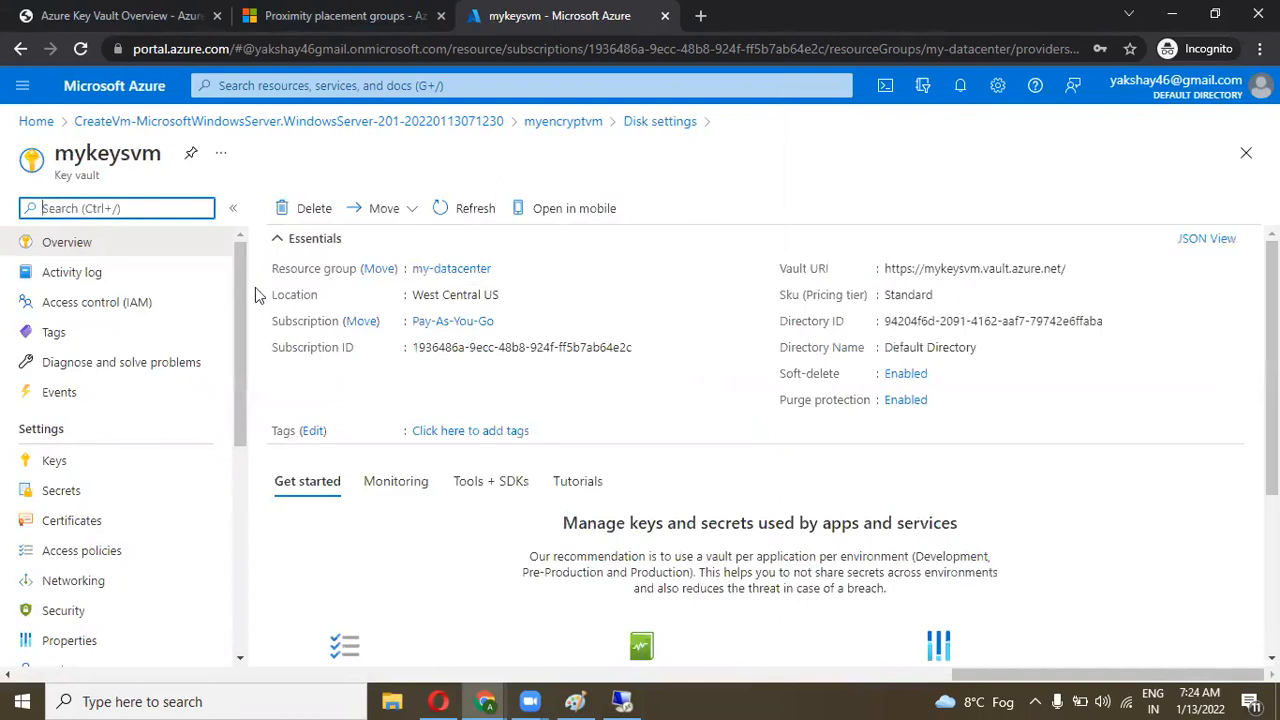
pyautogui.click(55, 463)
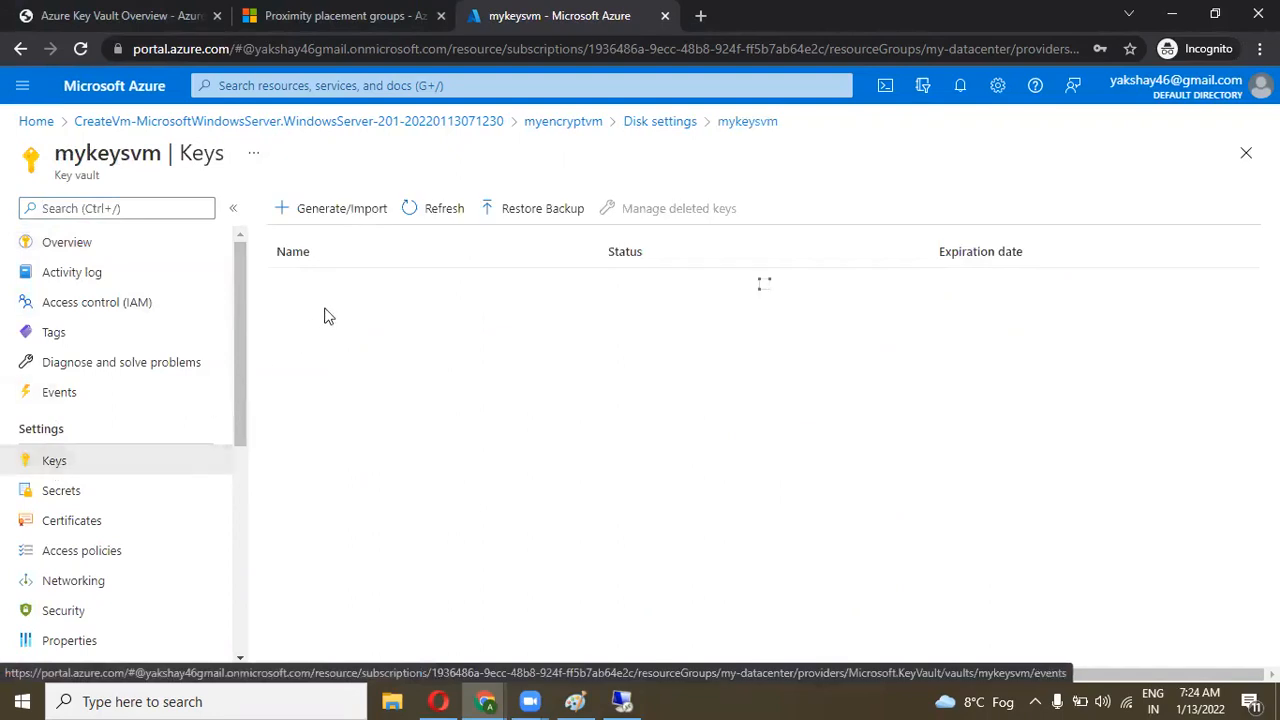
pyautogui.click(334, 212)
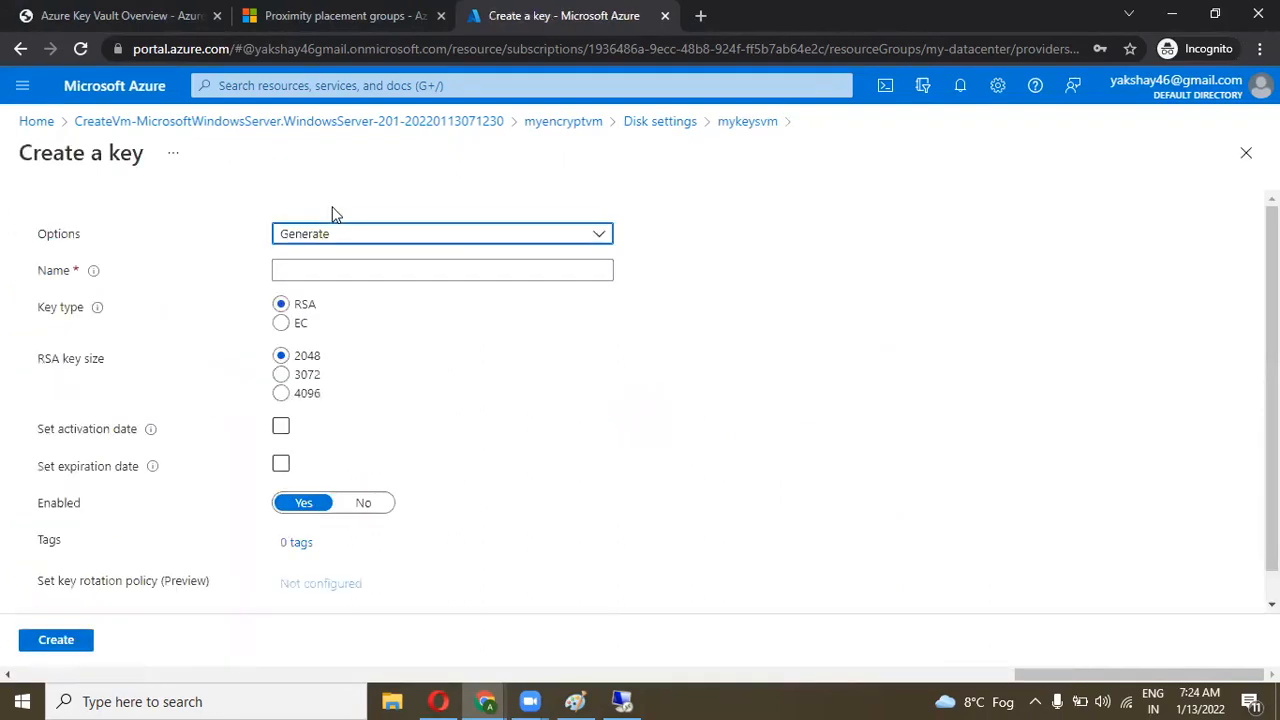
pyautogui.click(330, 272)
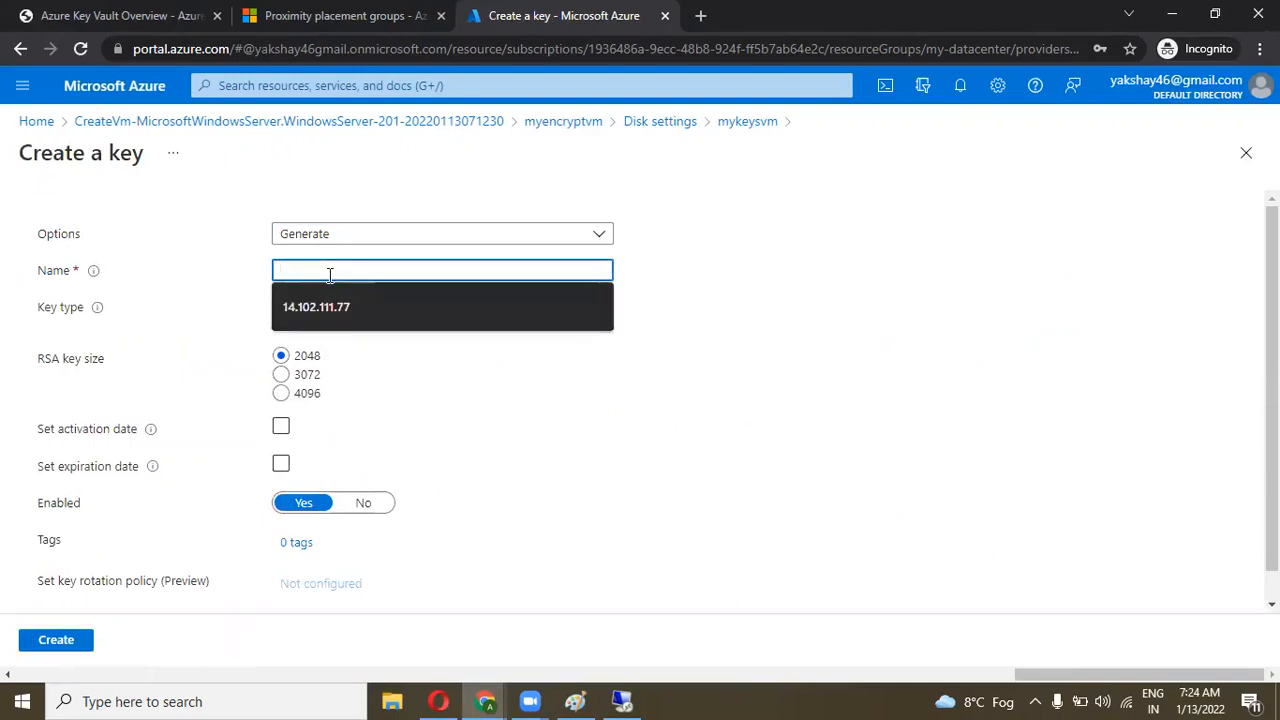
pyautogui.write('mywindowsmachine')
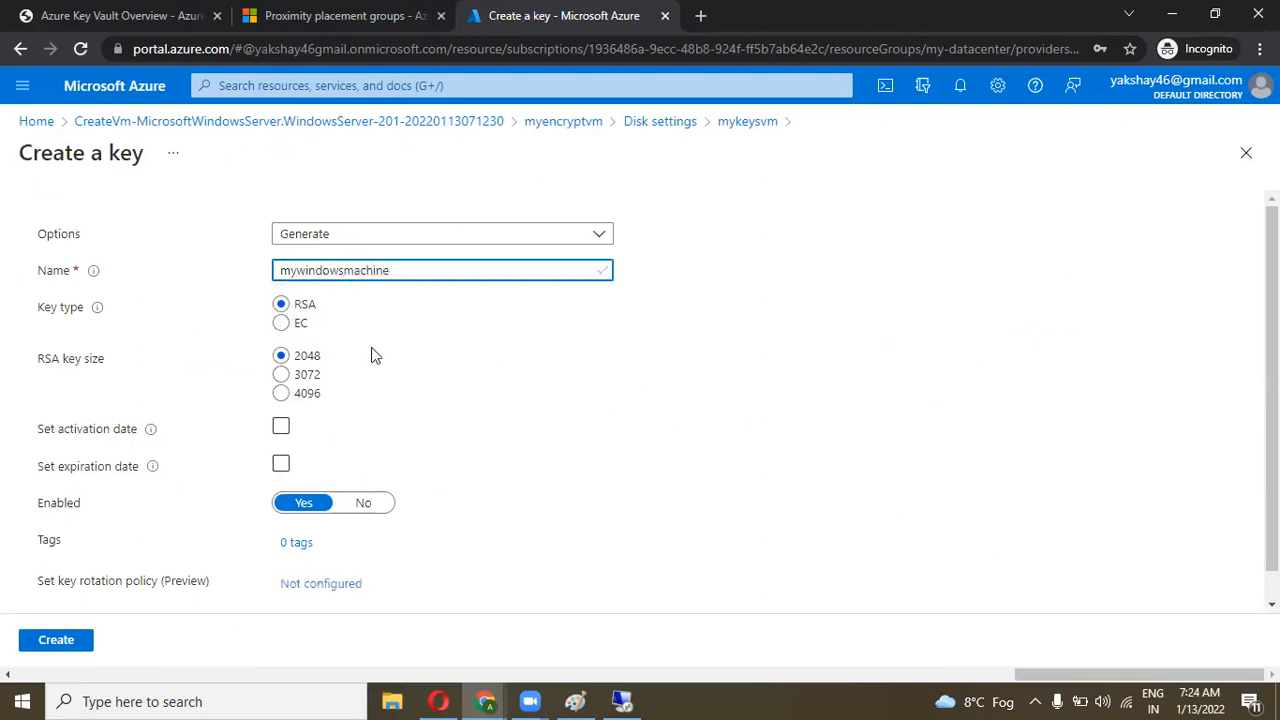
pyautogui.scroll(-1, 371, 355)
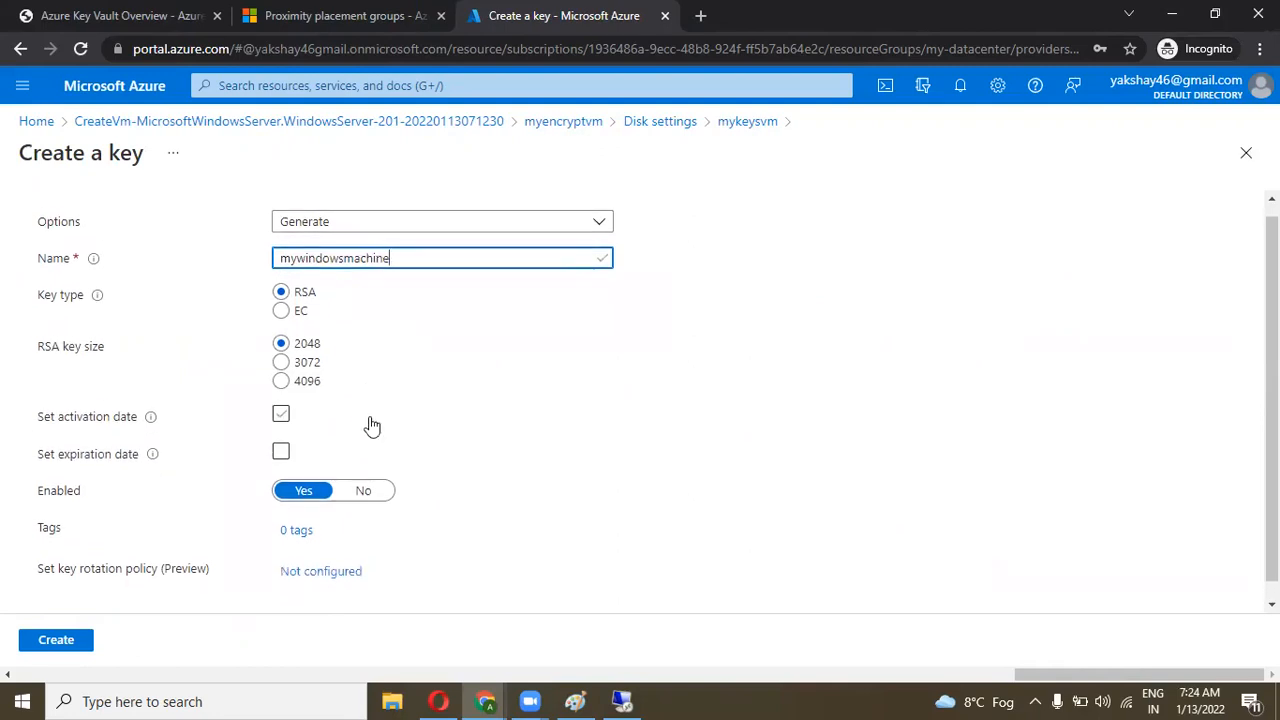
pyautogui.scroll(-1, 371, 425)
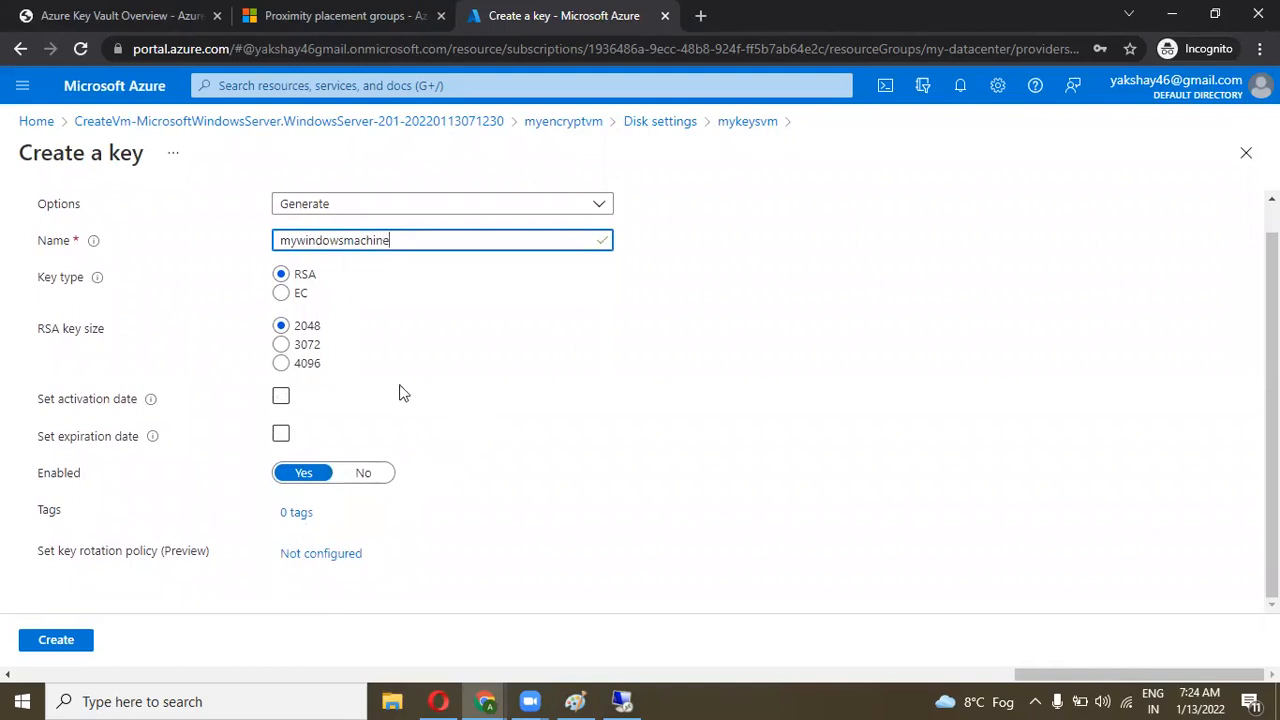
pyautogui.click(62, 642)
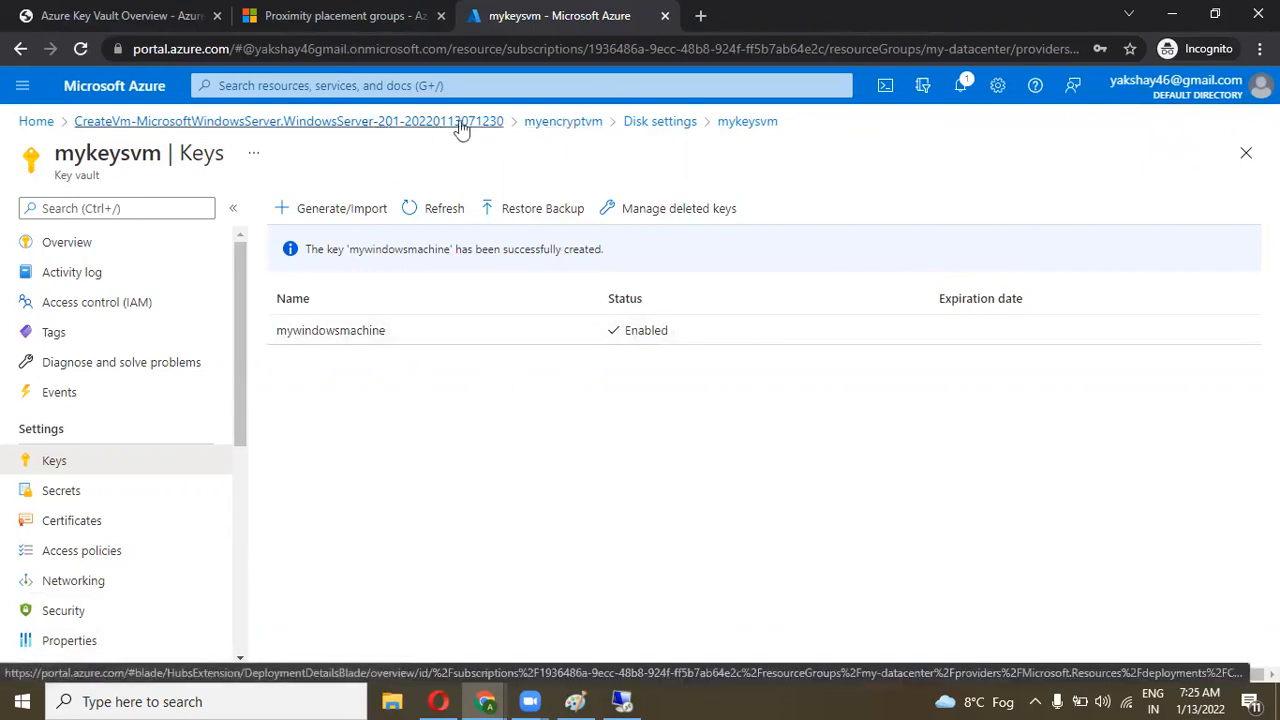
# Return to myencryptvm's disk settings and check which keys of the selected vault can be chosen
pyautogui.click(681, 130)
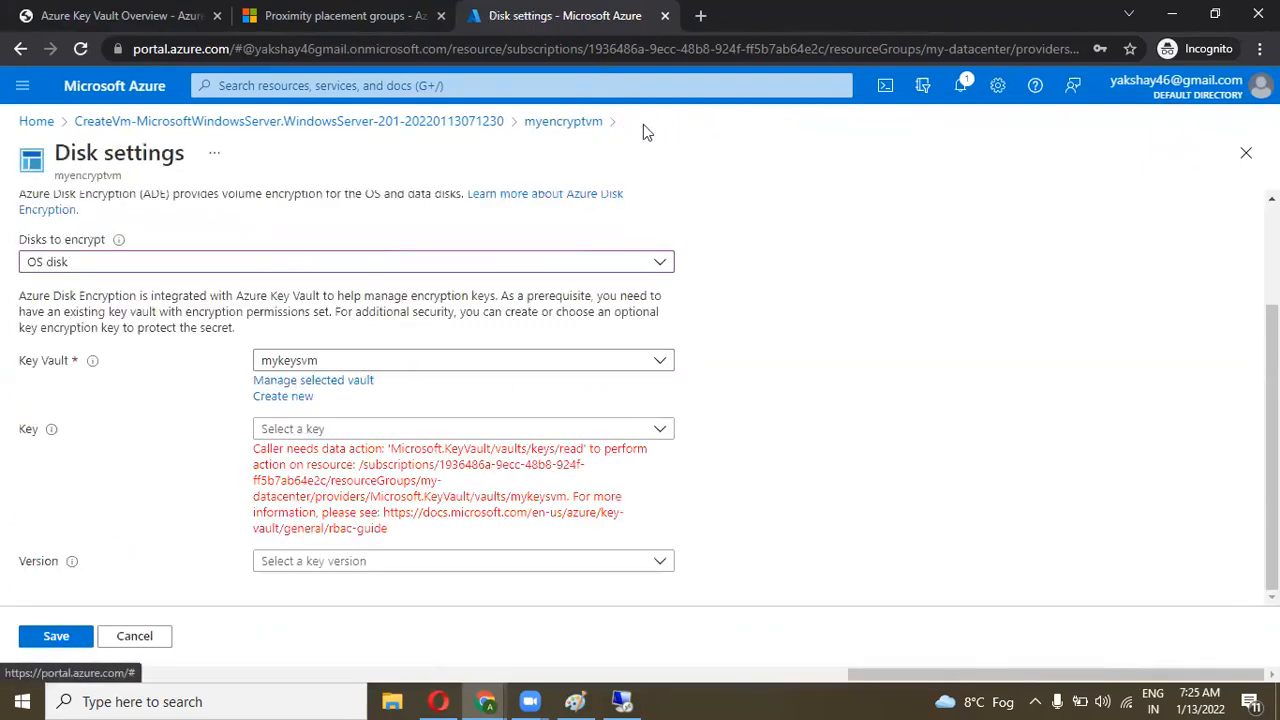
pyautogui.click(668, 427)
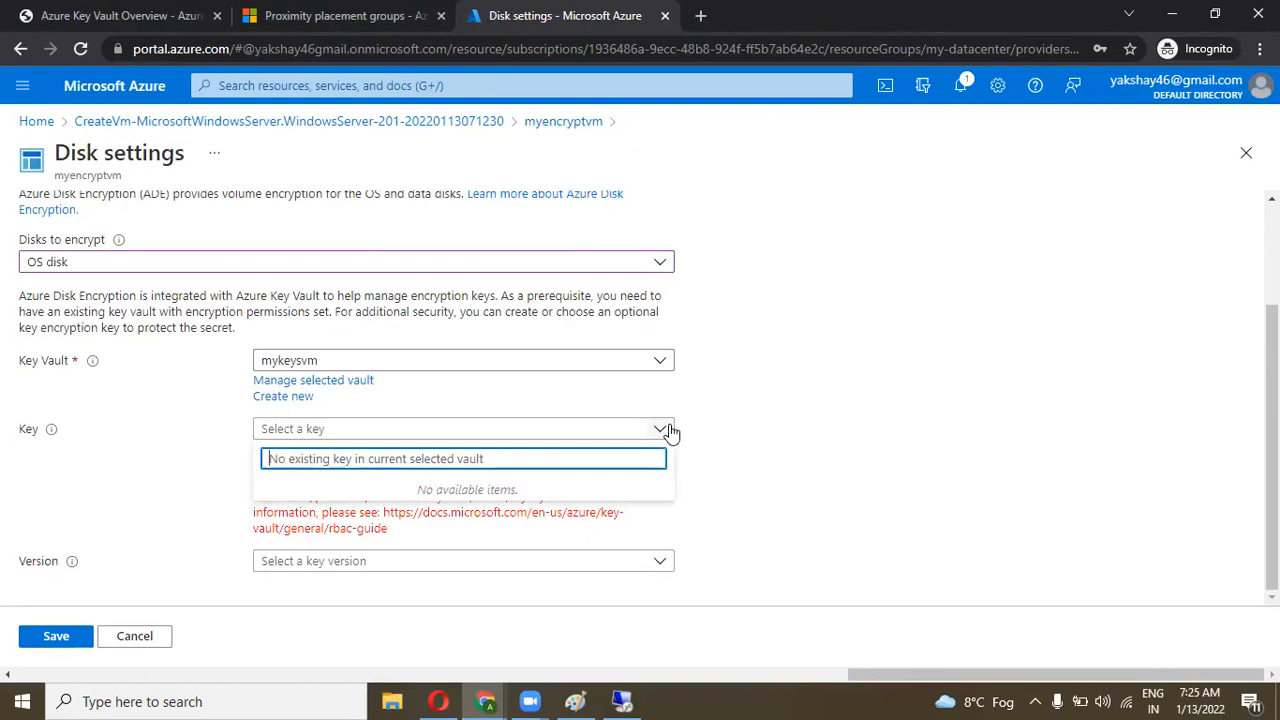
pyautogui.click(668, 430)
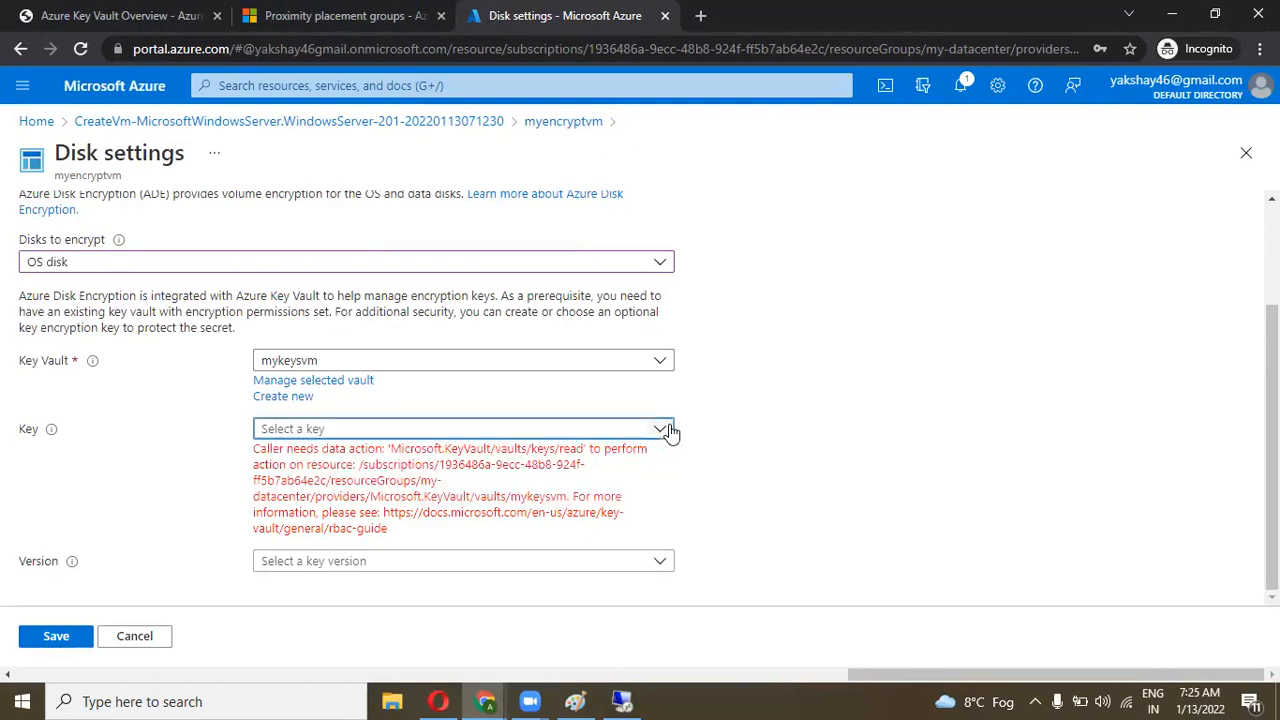
# Reload the portal page, discarding the unsaved changes, and reopen the additional disk settings of myencryptvm
pyautogui.click(78, 49)
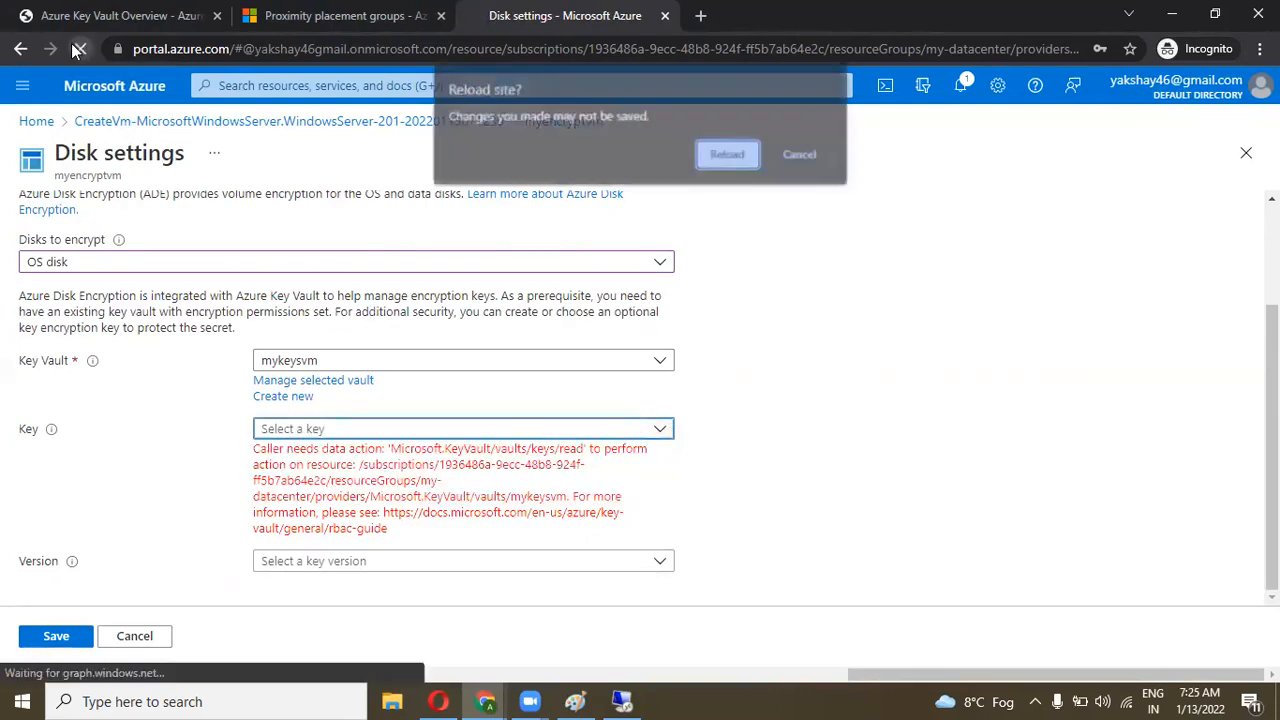
pyautogui.click(720, 154)
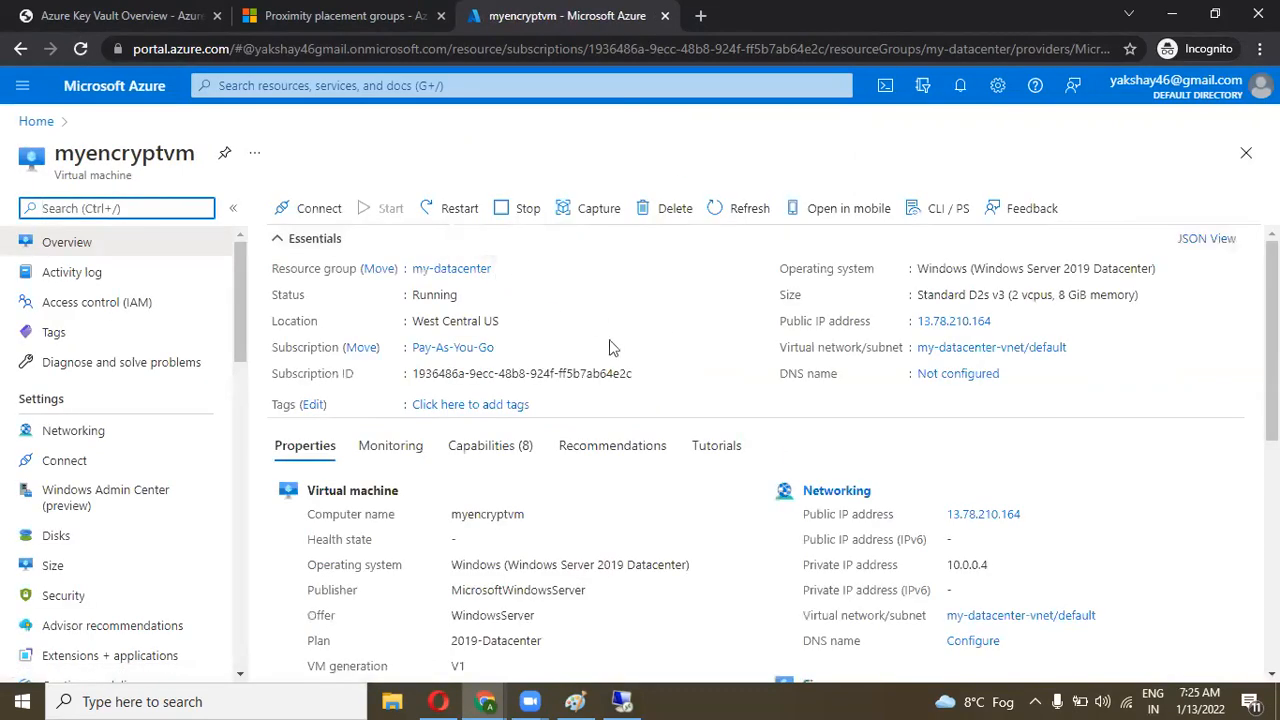
pyautogui.click(64, 540)
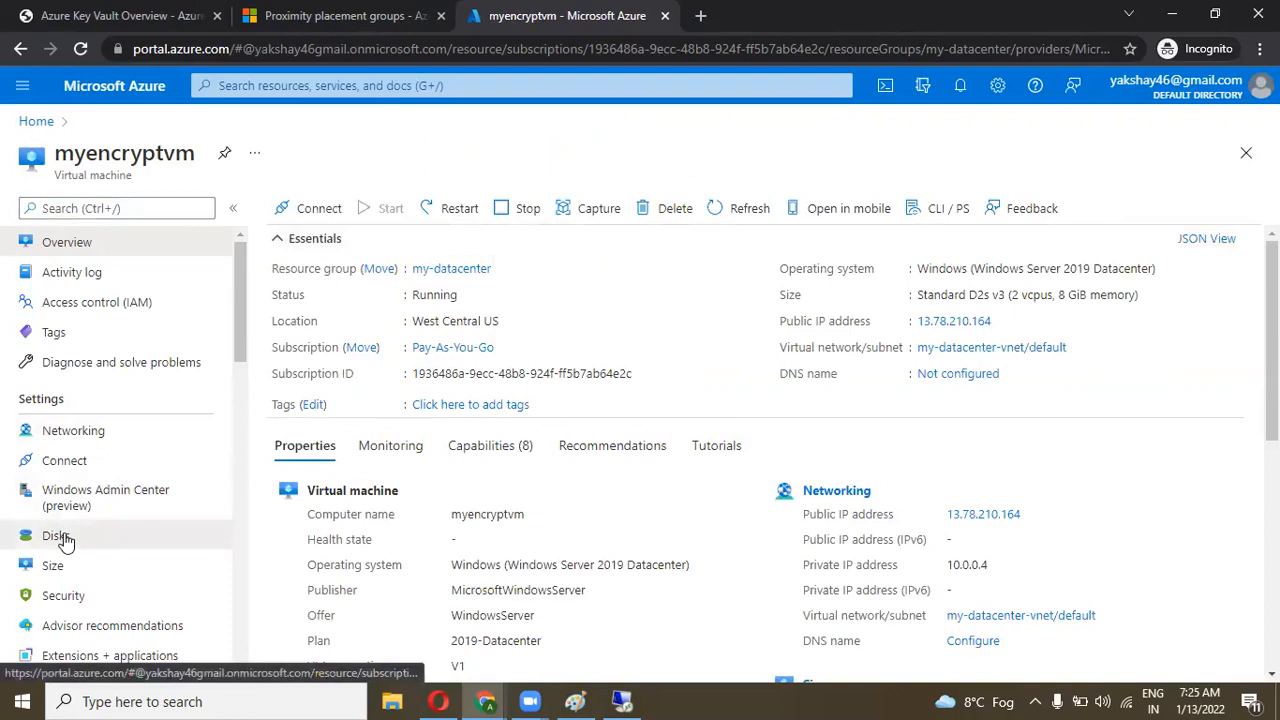
pyautogui.click(64, 540)
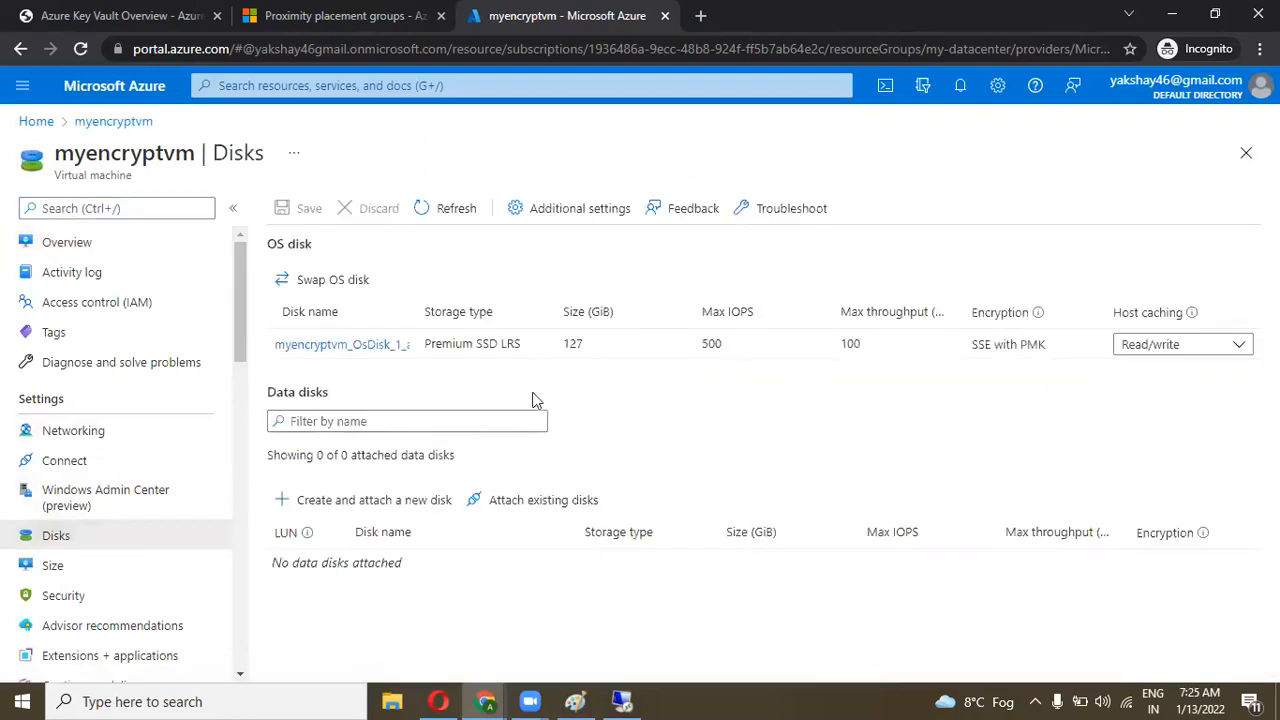
pyautogui.click(551, 213)
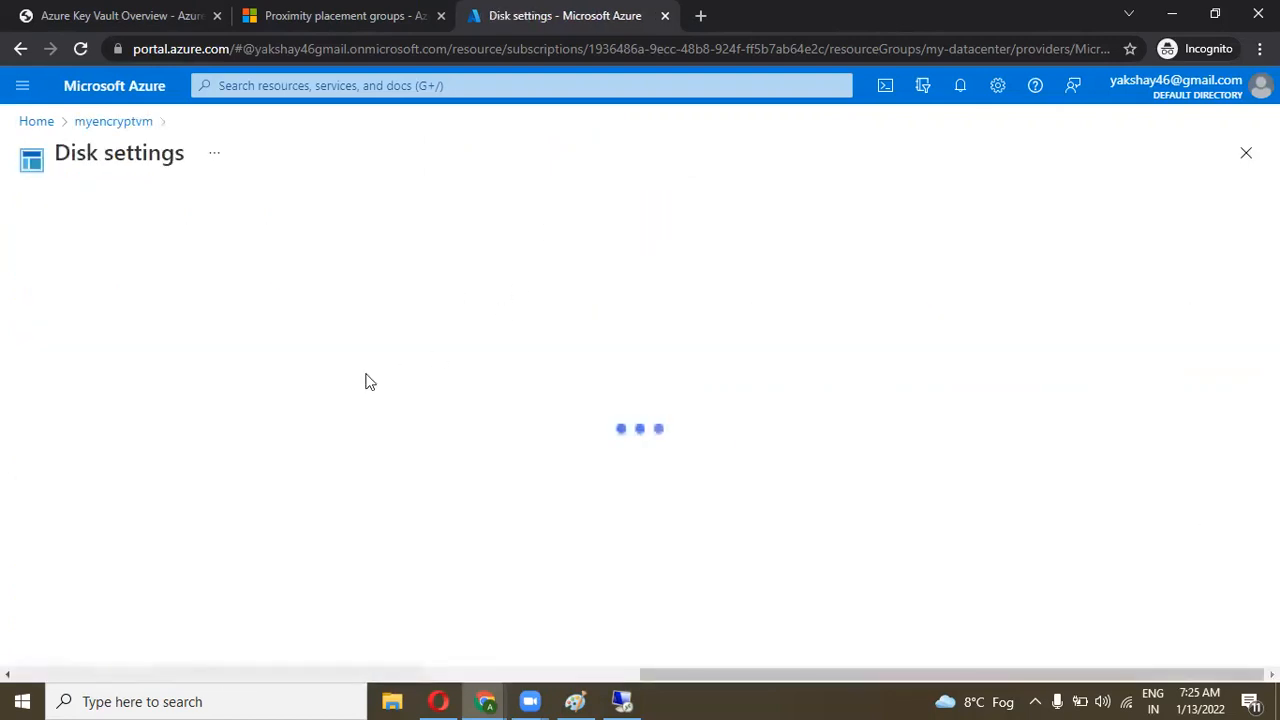
# Set the disks to encrypt to OS disk and select mykeysvm as the key vault
pyautogui.click(183, 405)
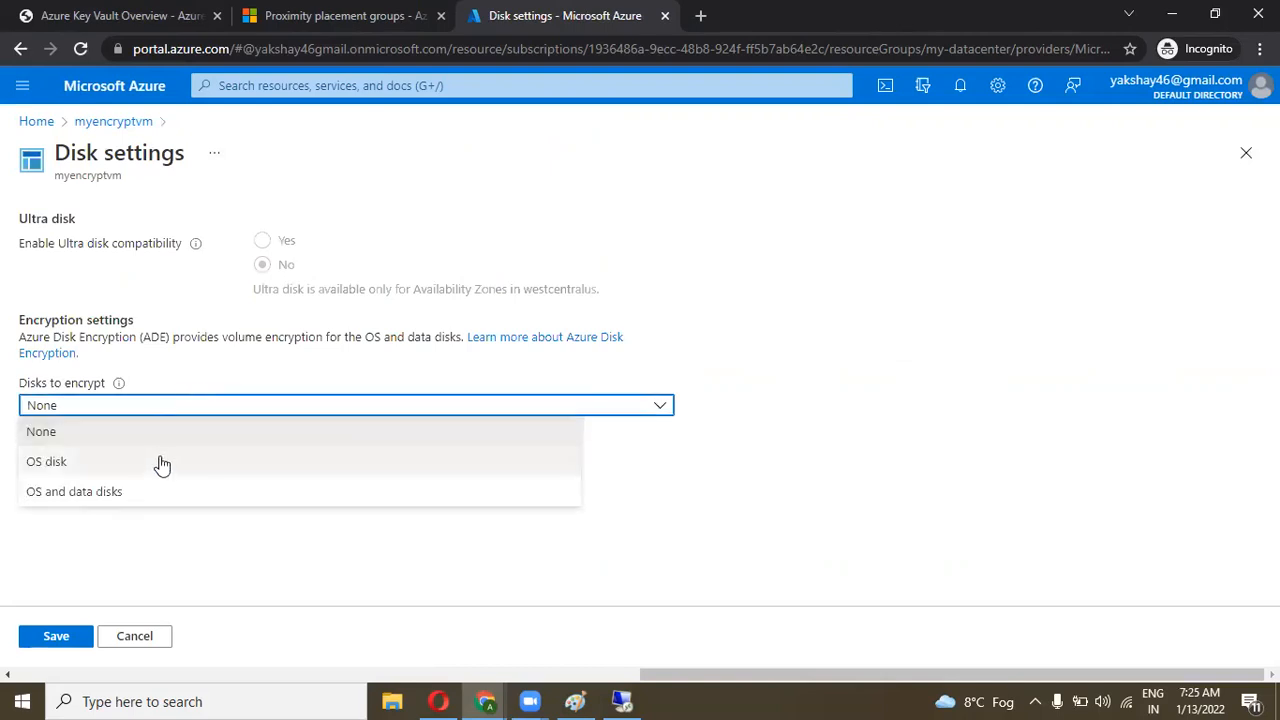
pyautogui.click(162, 463)
pyautogui.click(372, 508)
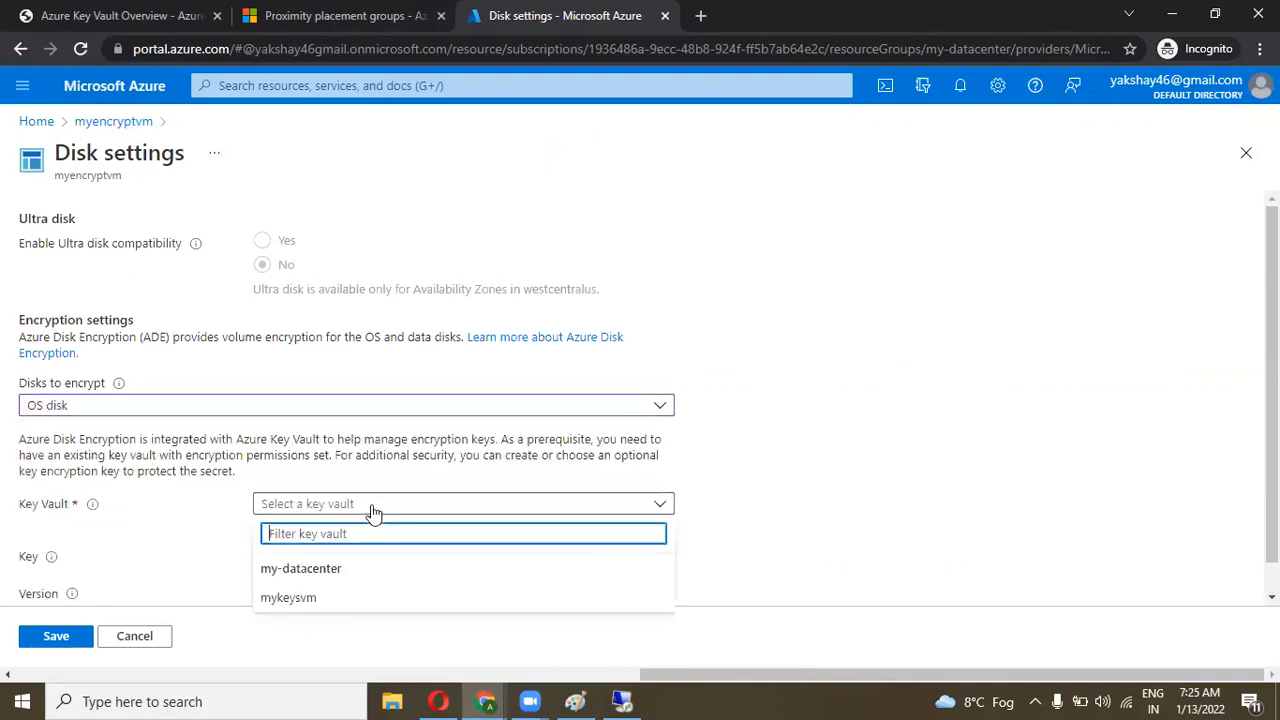
pyautogui.click(300, 598)
pyautogui.scroll(-1, 523, 500)
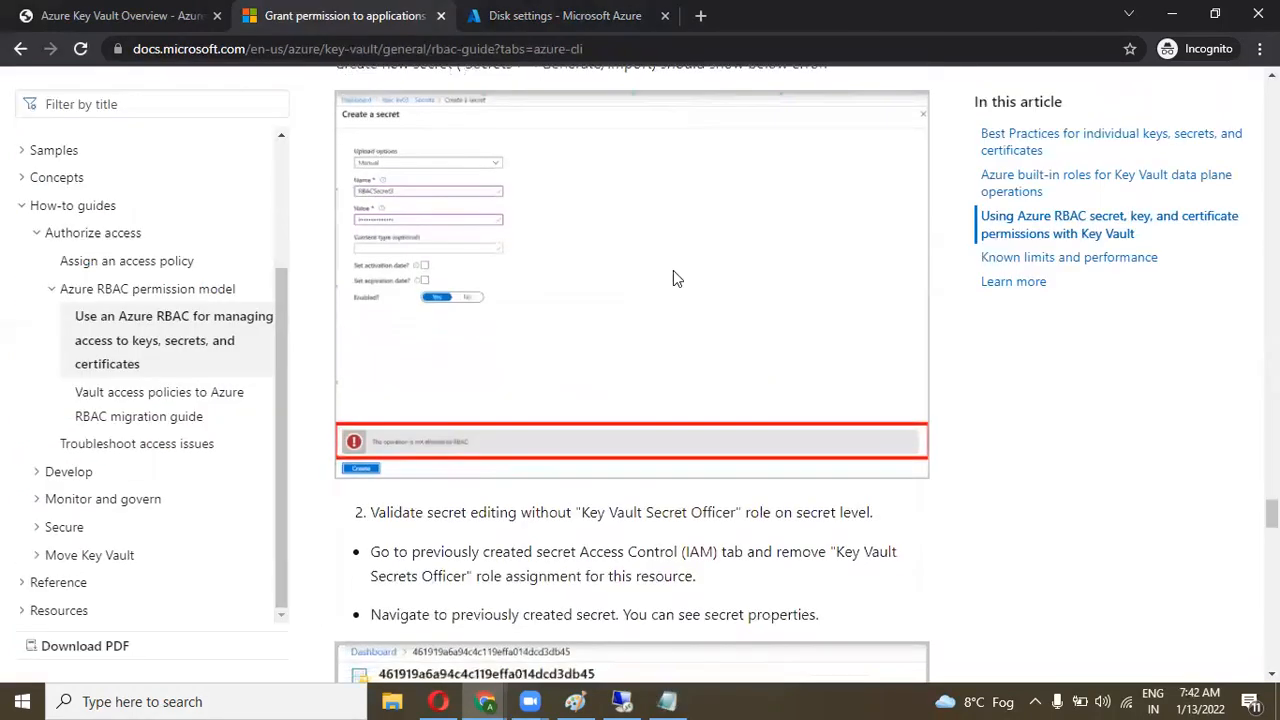
# Read through the Key Vault RBAC guide's sections on role assignment and on testing and verifying permissions
pyautogui.scroll(-8, 673, 270)
pyautogui.scroll(-15, 673, 278)
pyautogui.scroll(-5, 675, 270)
pyautogui.scroll(15, 673, 270)
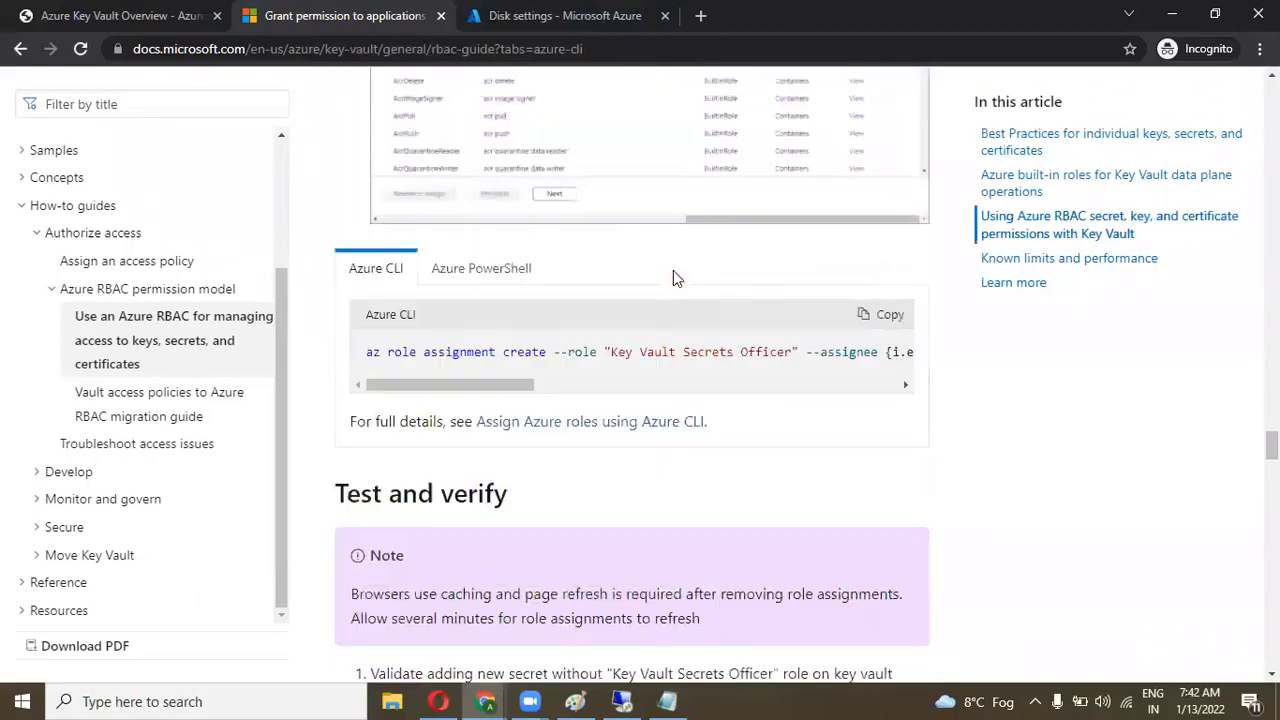
pyautogui.scroll(5, 673, 272)
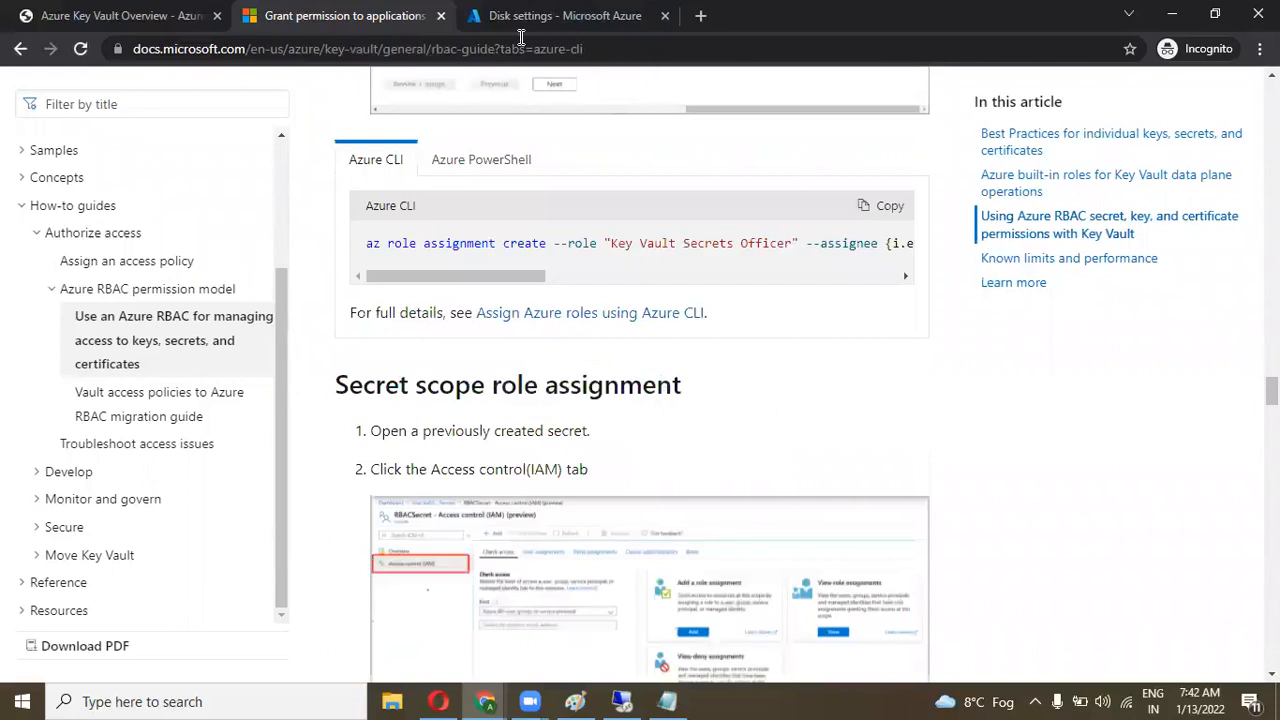
# Switch back to myvm's disk settings in the Azure portal and open the access control role assignments of the vault myaustraliakeyvault
pyautogui.click(475, 20)
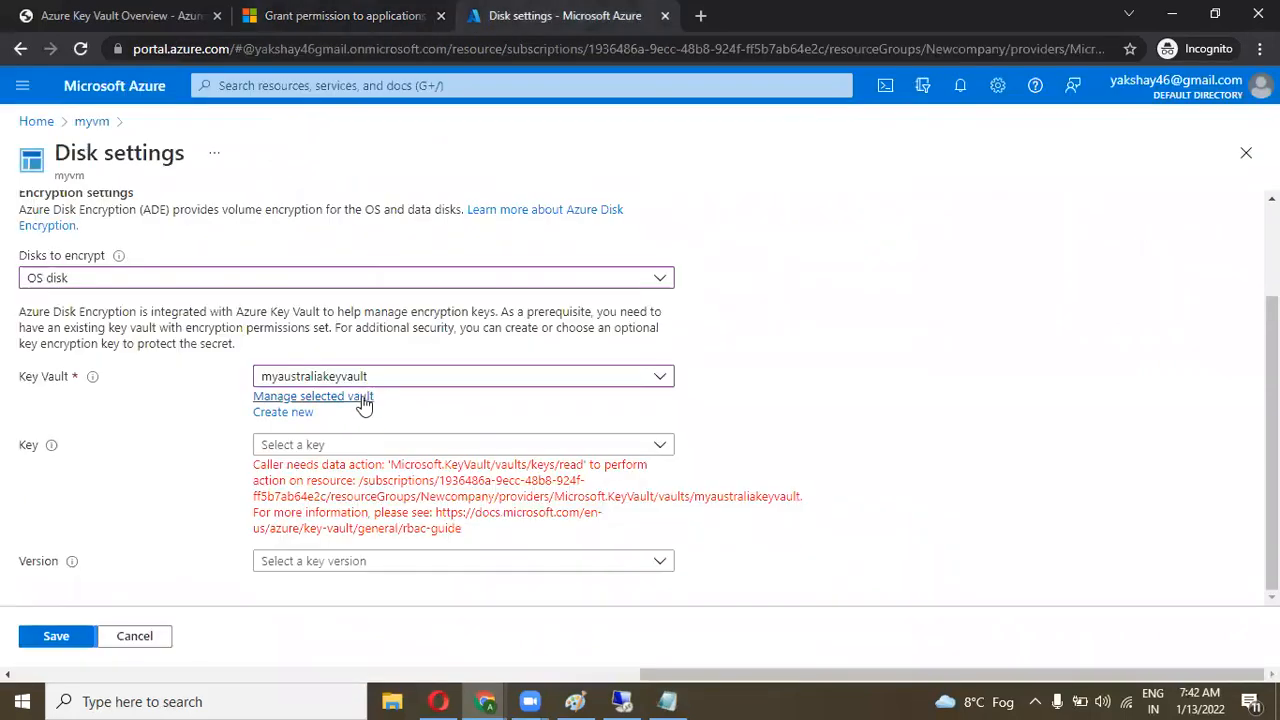
pyautogui.click(360, 396)
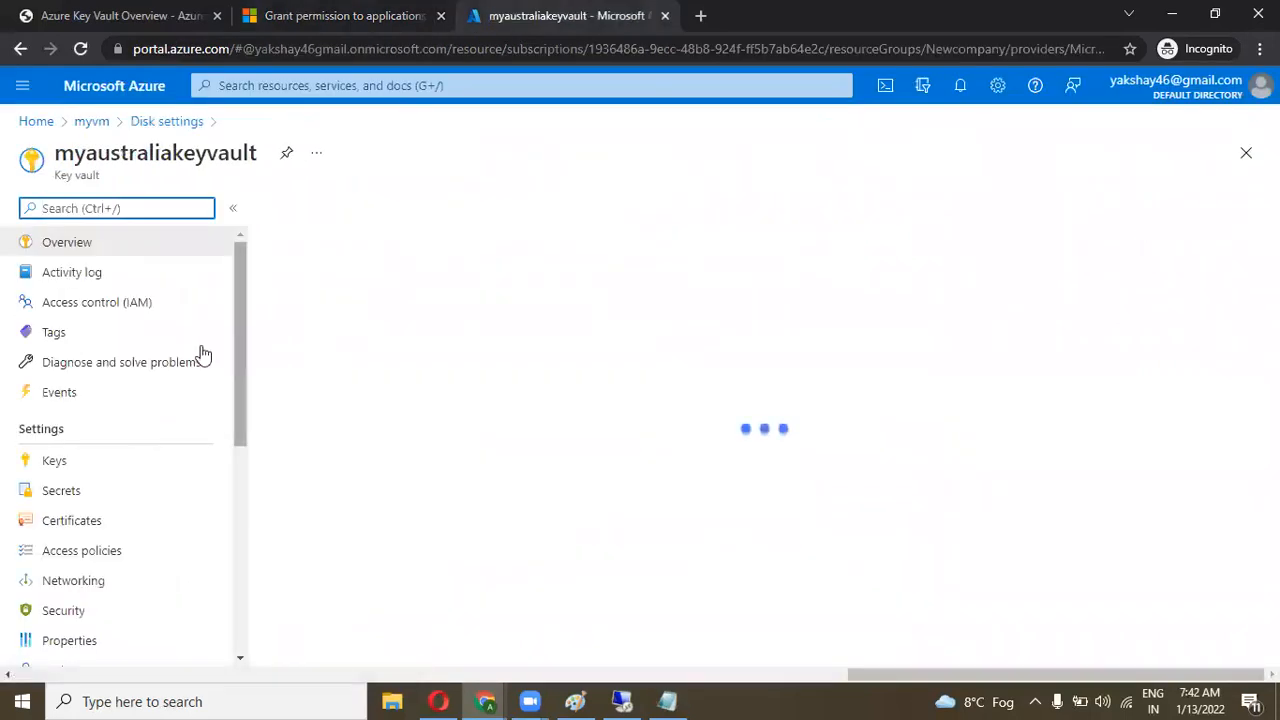
pyautogui.click(120, 307)
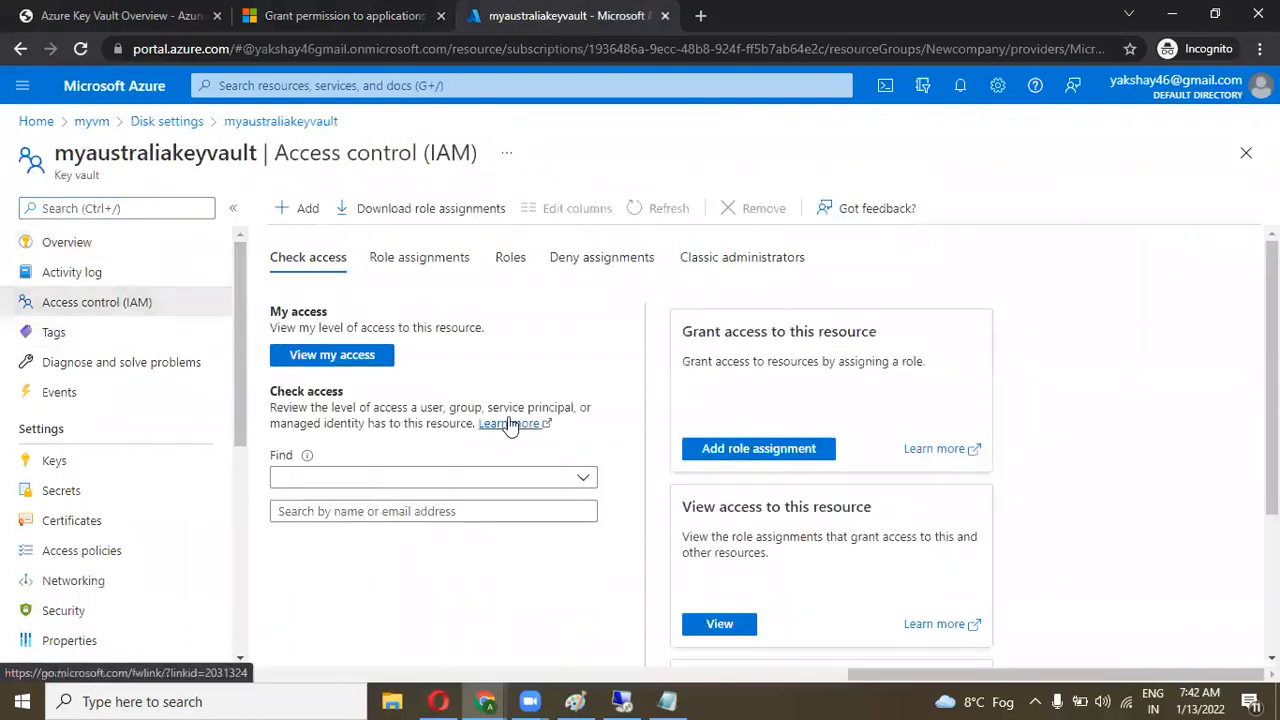
pyautogui.click(420, 257)
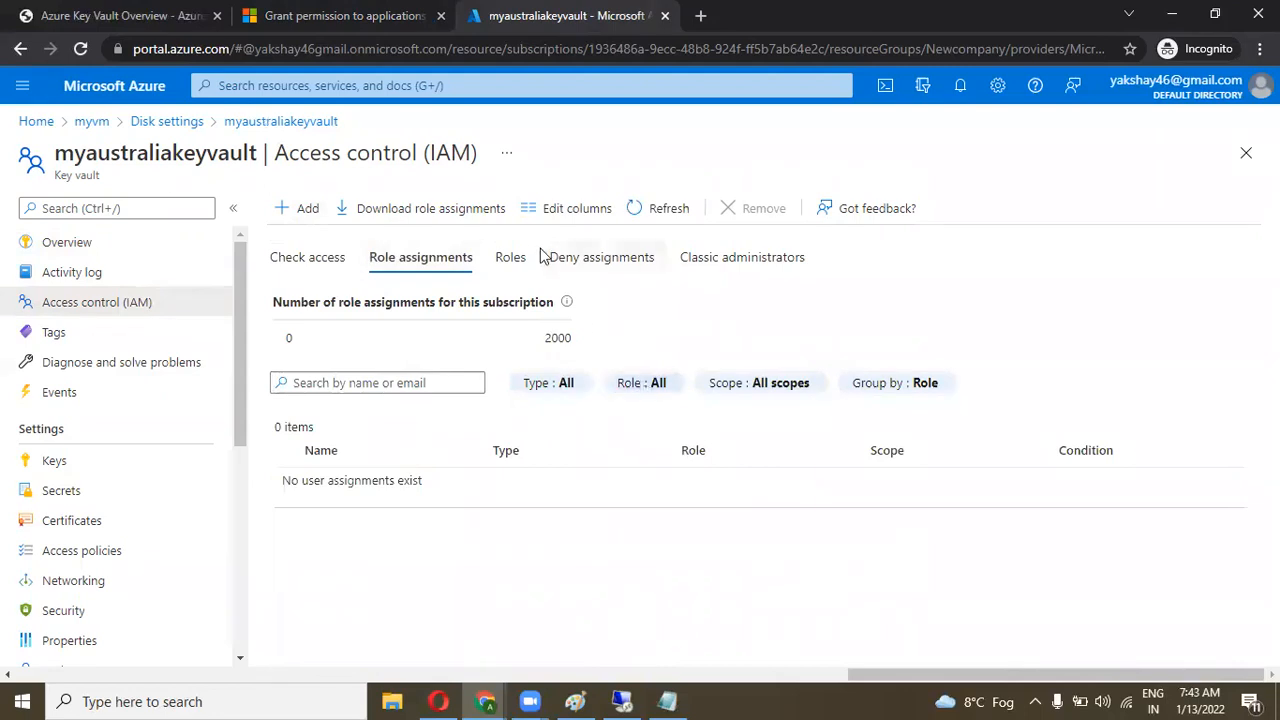
# Start a new role assignment on myaustraliakeyvault with the Owner role and continue to its members
pyautogui.click(306, 207)
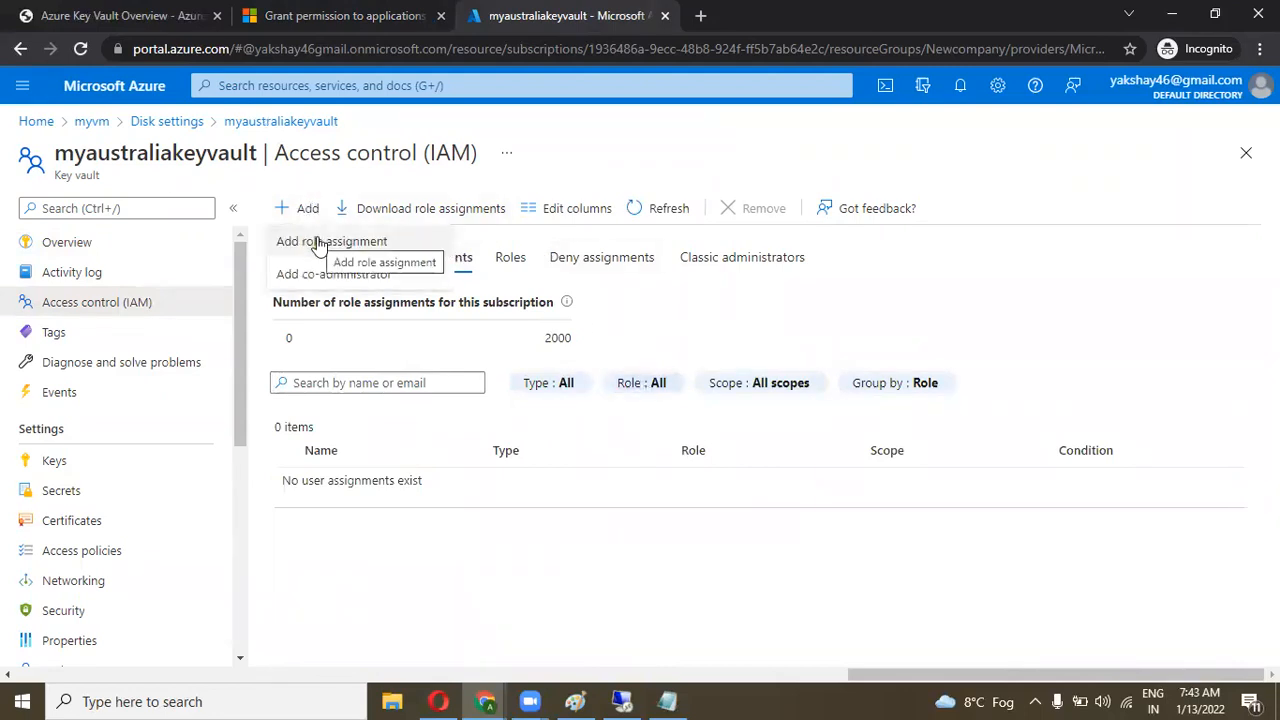
pyautogui.click(318, 243)
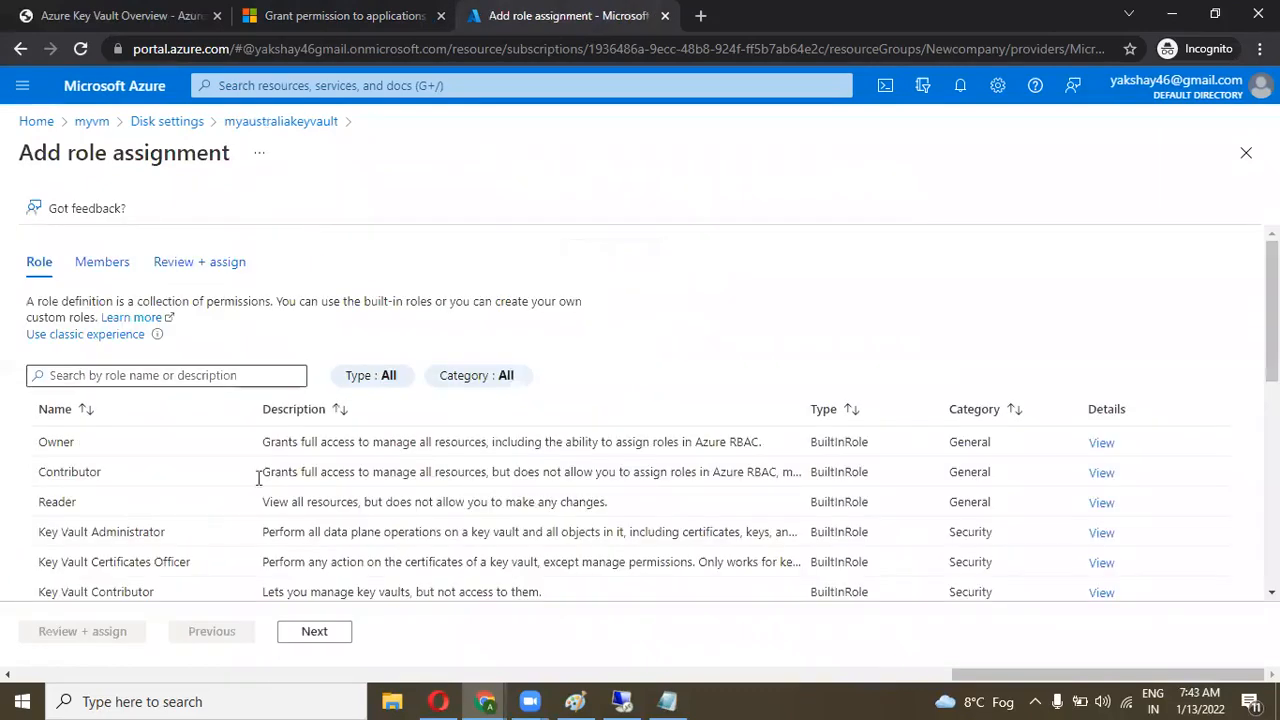
pyautogui.click(210, 452)
pyautogui.click(296, 633)
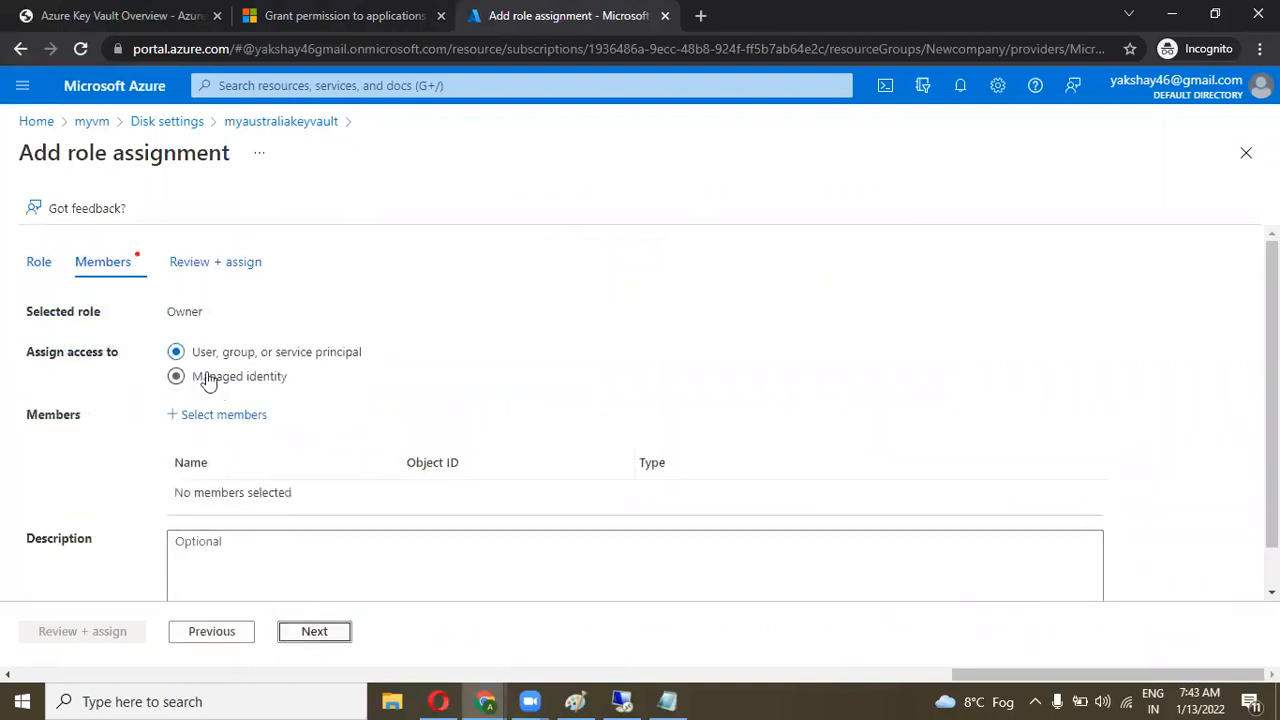
# Add the account owner's user as member, then review and assign the Owner role
pyautogui.scroll(-1, 366, 374)
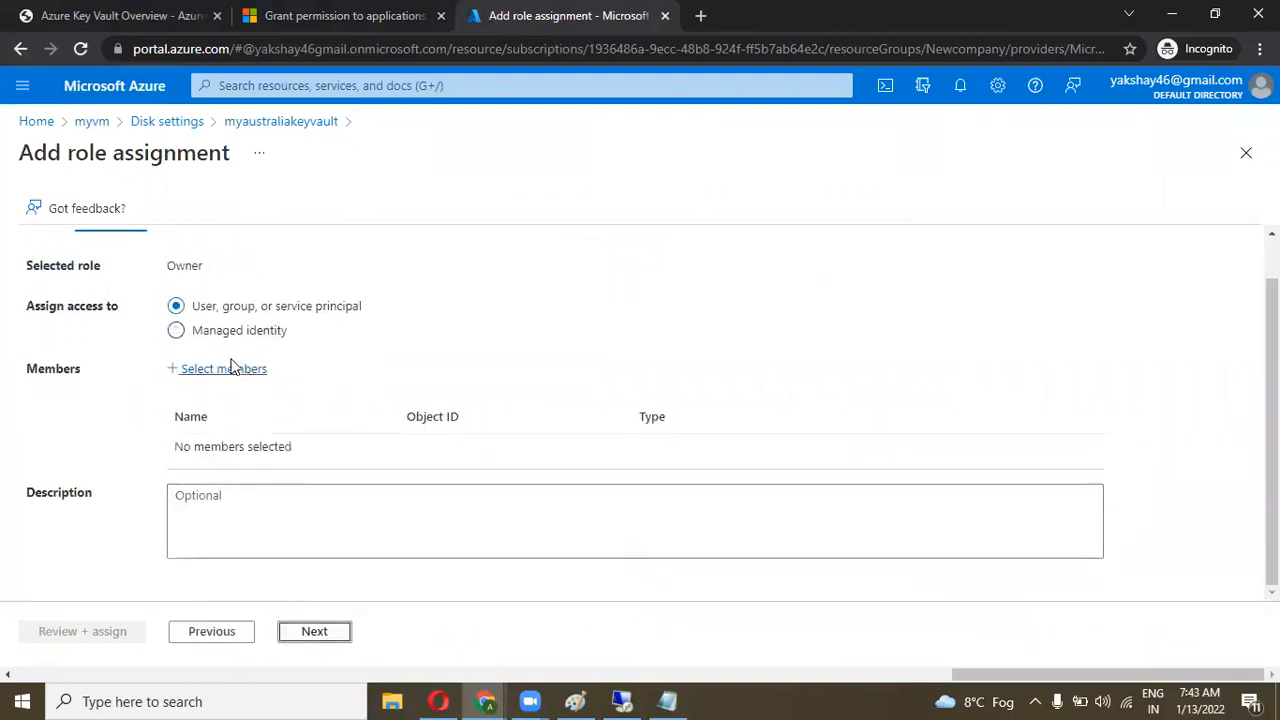
pyautogui.scroll(1, 229, 351)
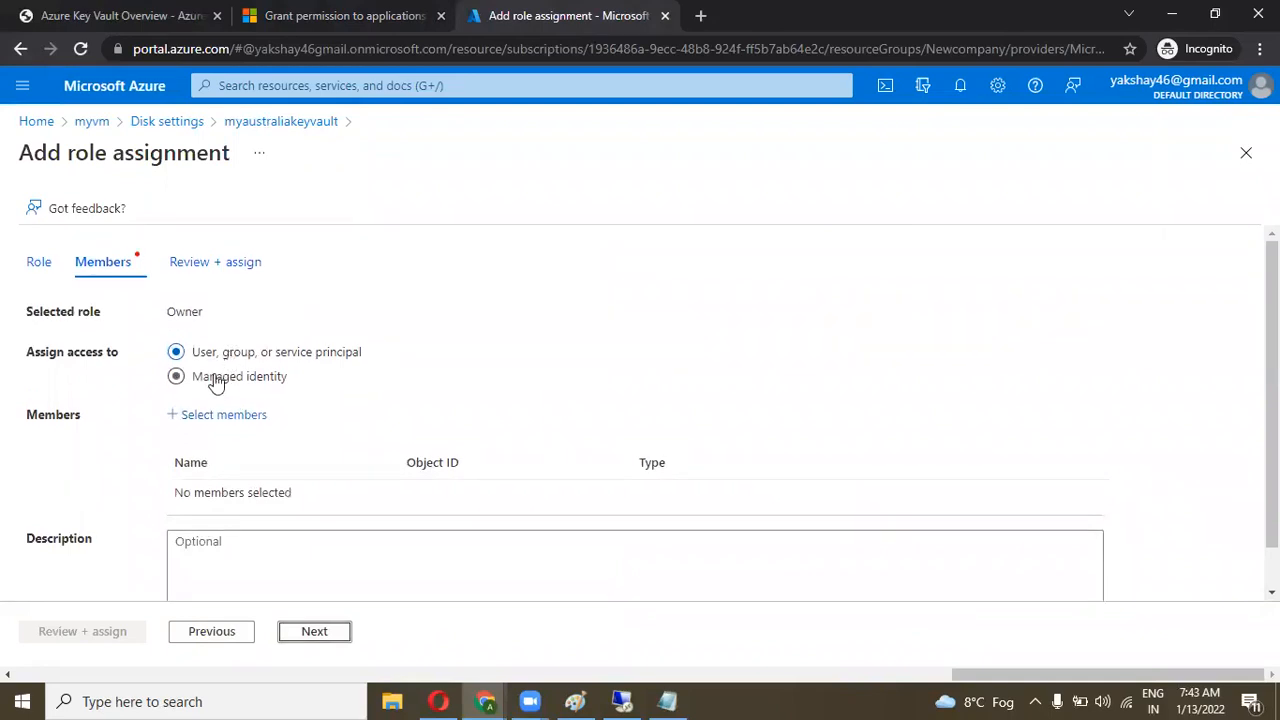
pyautogui.click(215, 420)
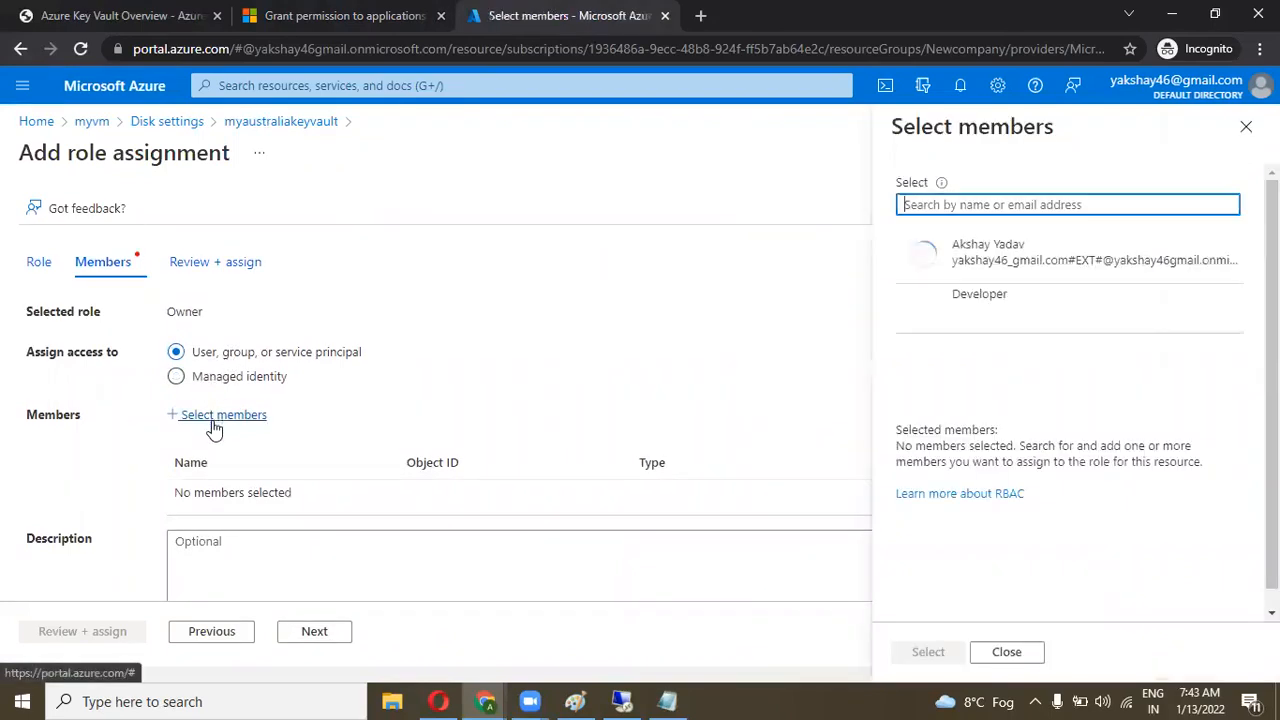
pyautogui.click(1022, 264)
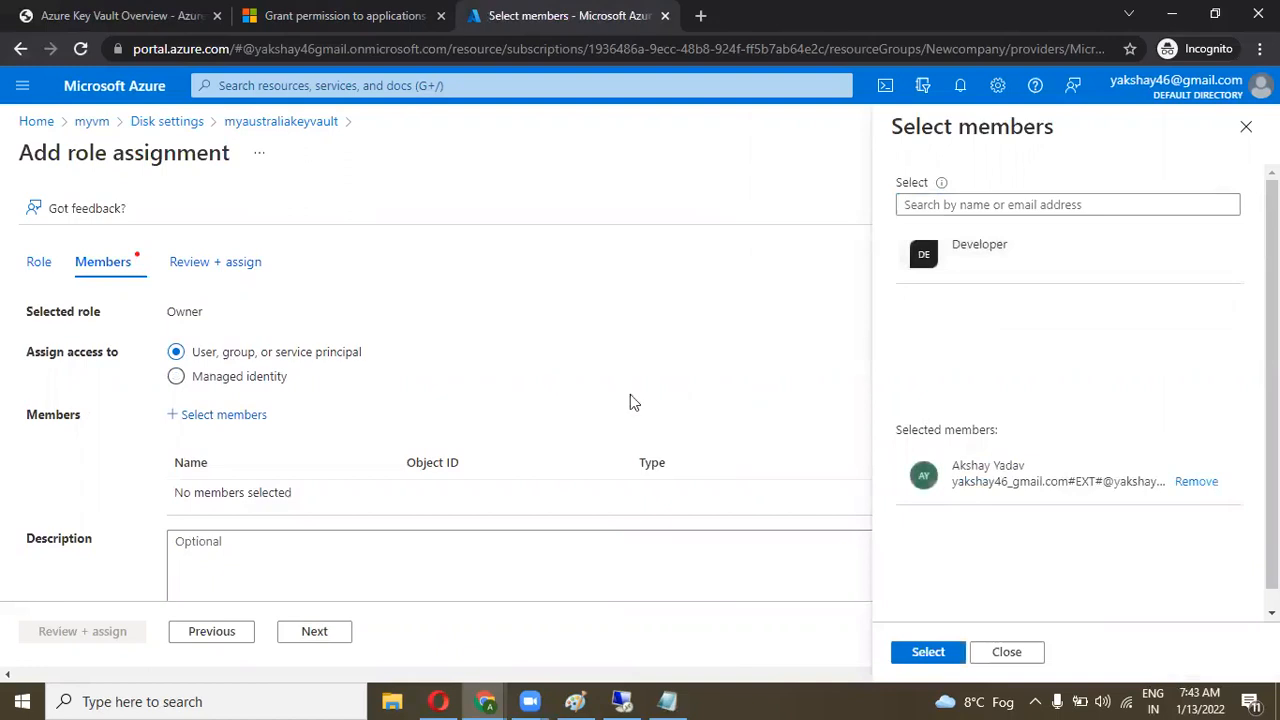
pyautogui.click(926, 652)
pyautogui.scroll(-1, 529, 520)
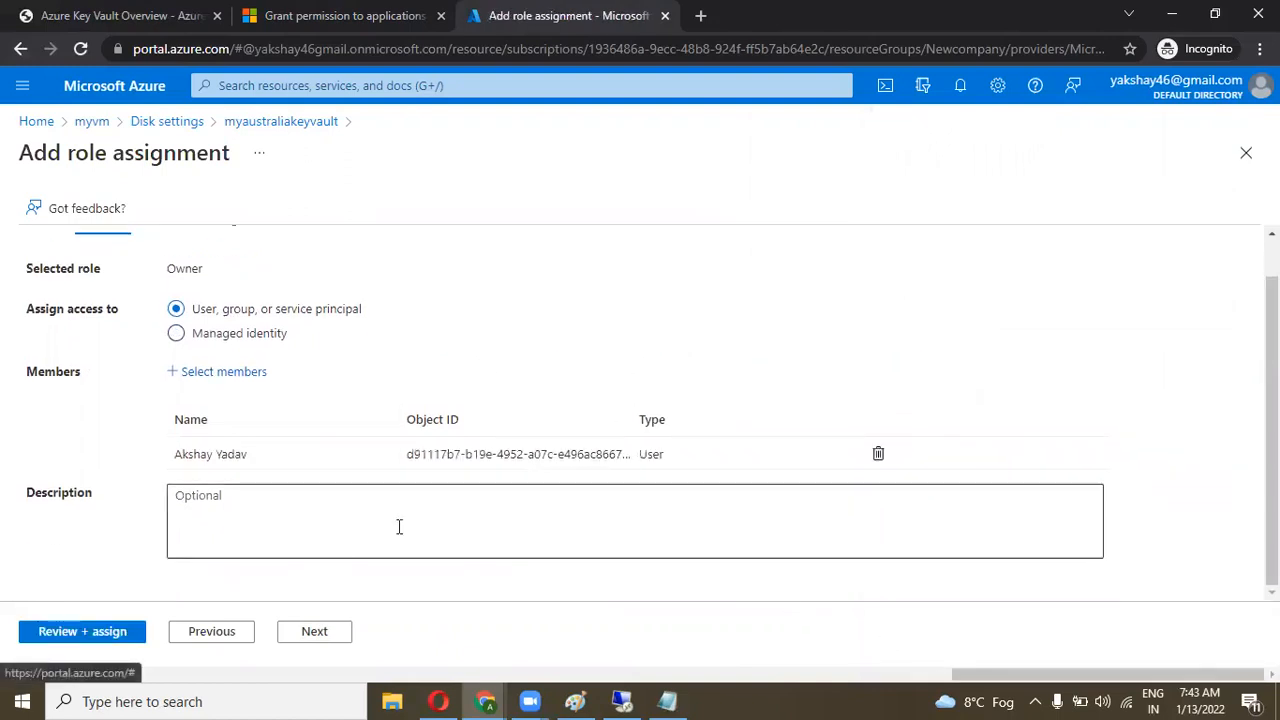
pyautogui.click(318, 632)
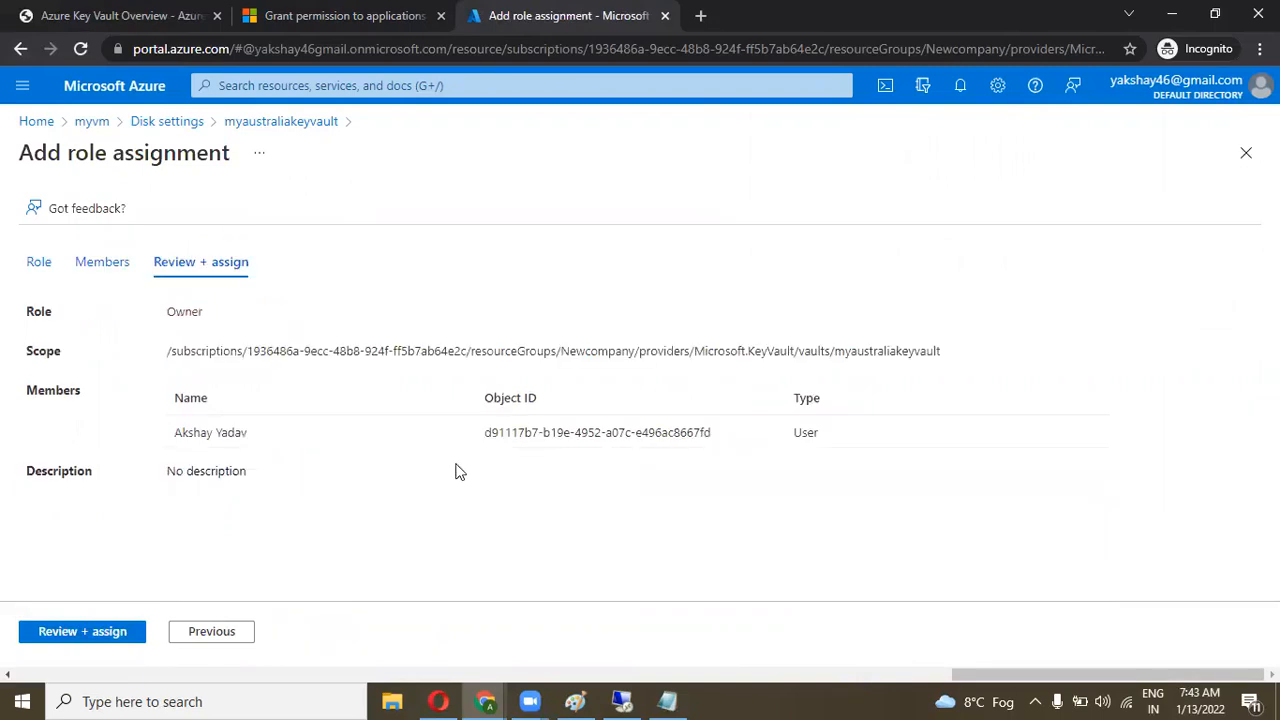
pyautogui.click(88, 637)
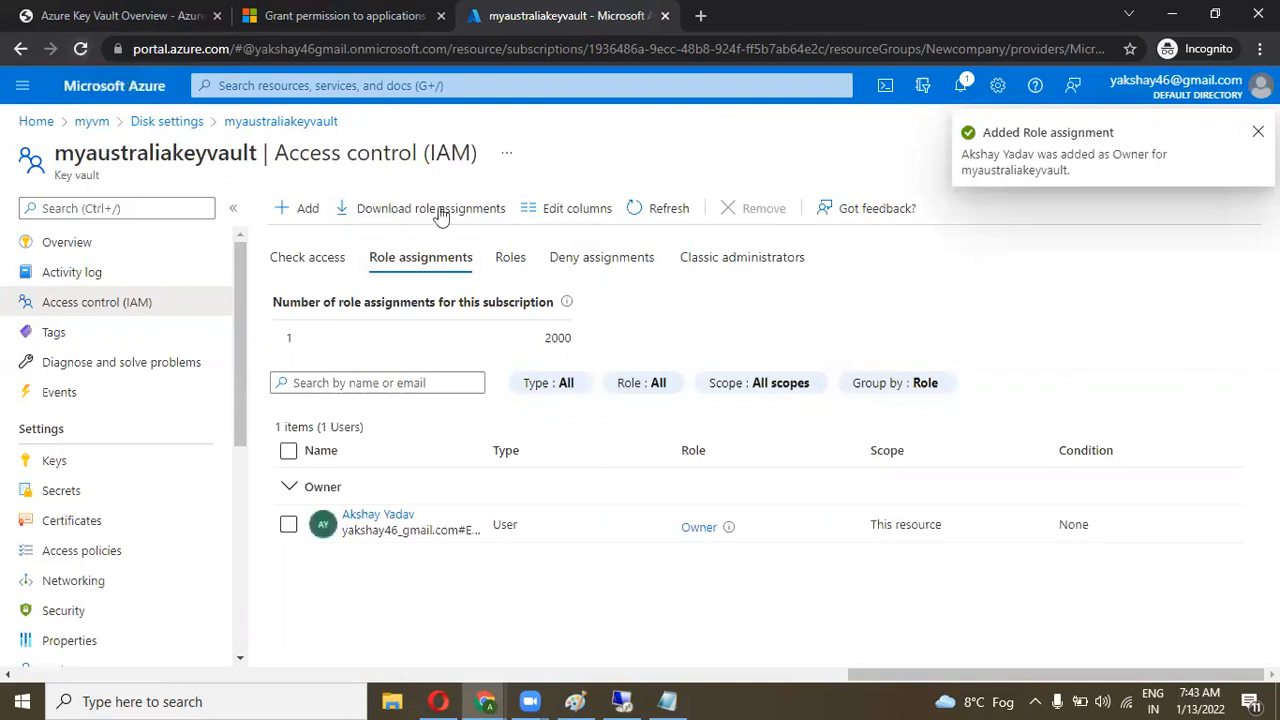
# Review the list of roles available on myaustraliakeyvault and mark the Owner role in it
pyautogui.click(502, 264)
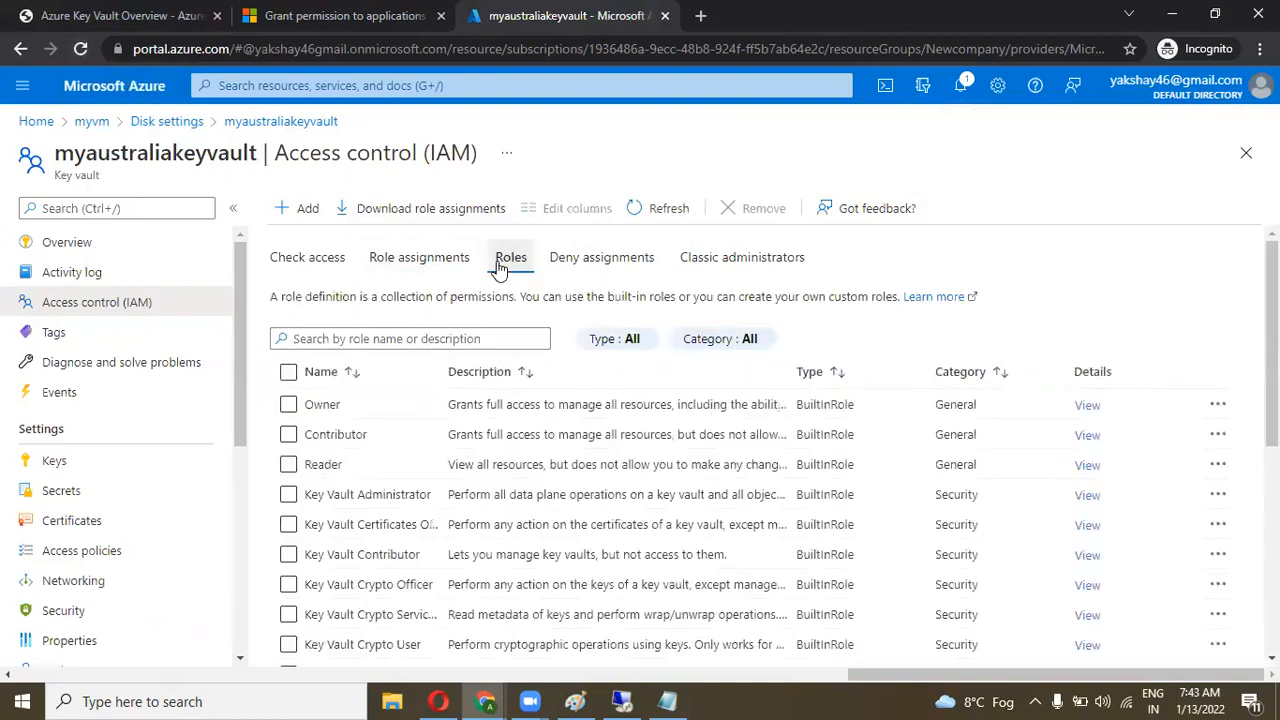
pyautogui.click(289, 405)
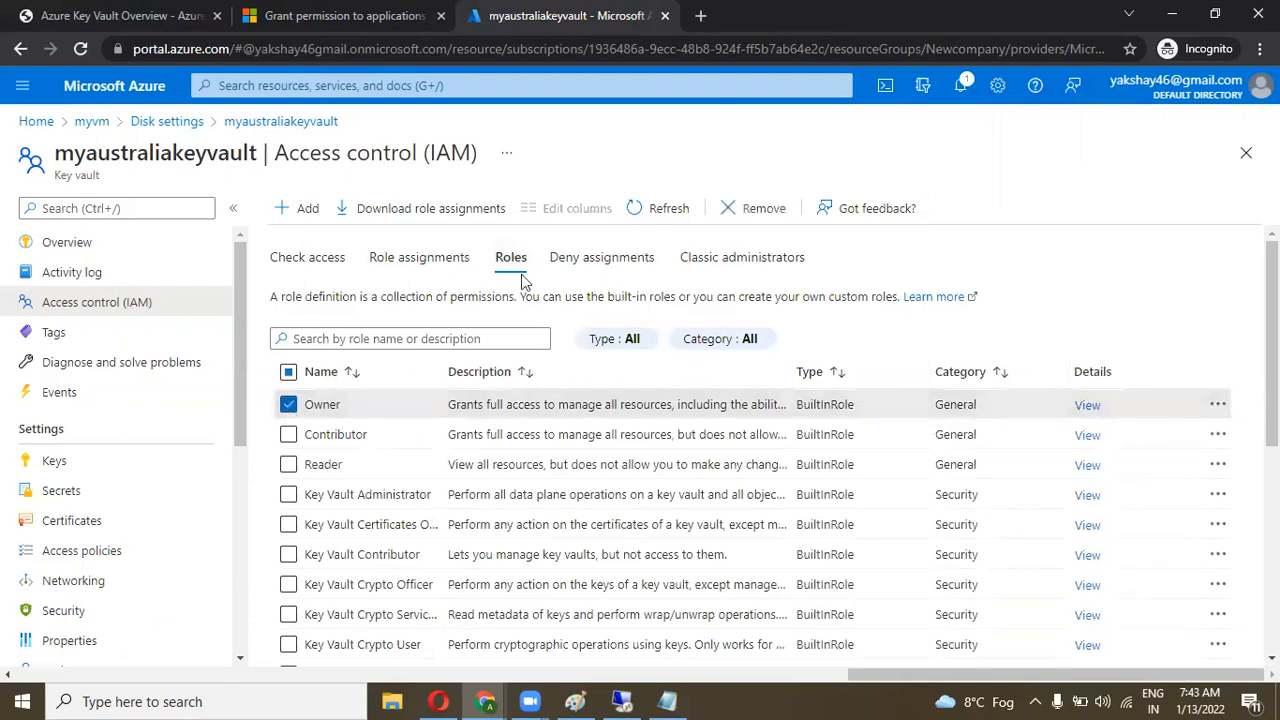
pyautogui.click(310, 215)
pyautogui.scroll(-4, 907, 257)
pyautogui.scroll(4, 907, 265)
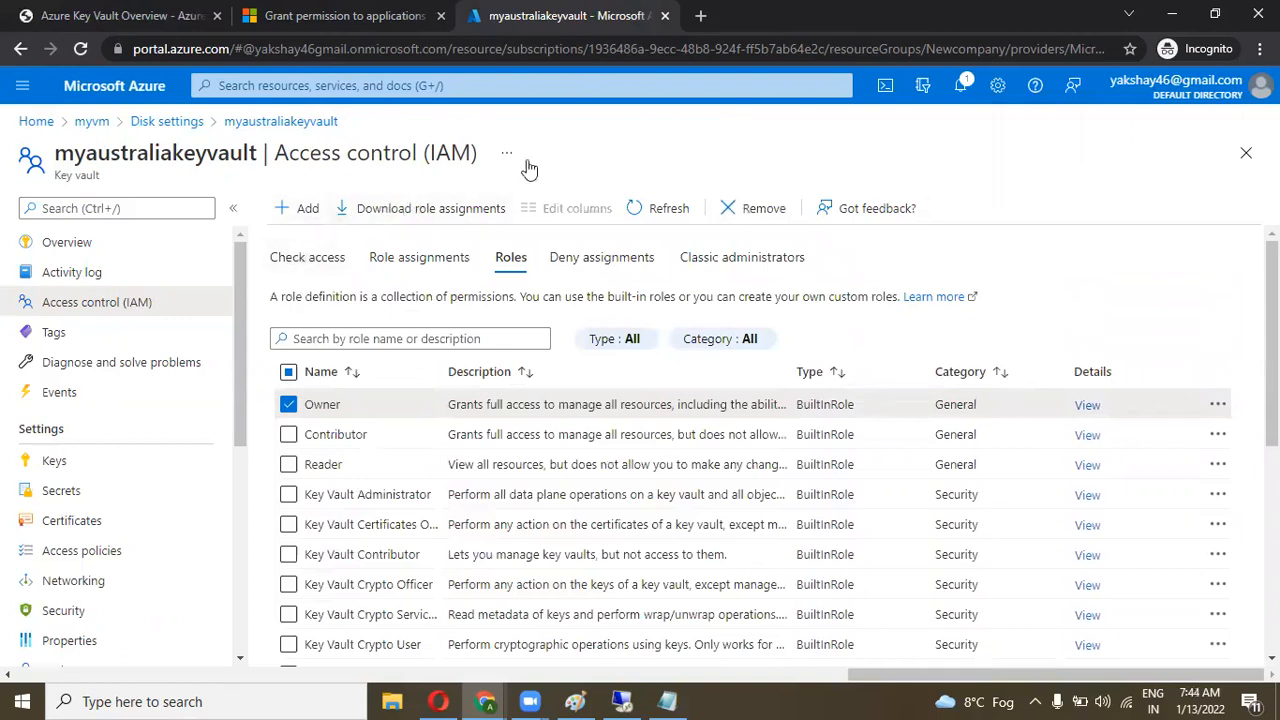
# Return to myvm's disk settings, reselect myaustraliakeyvault as the key vault and check its available keys
pyautogui.click(167, 123)
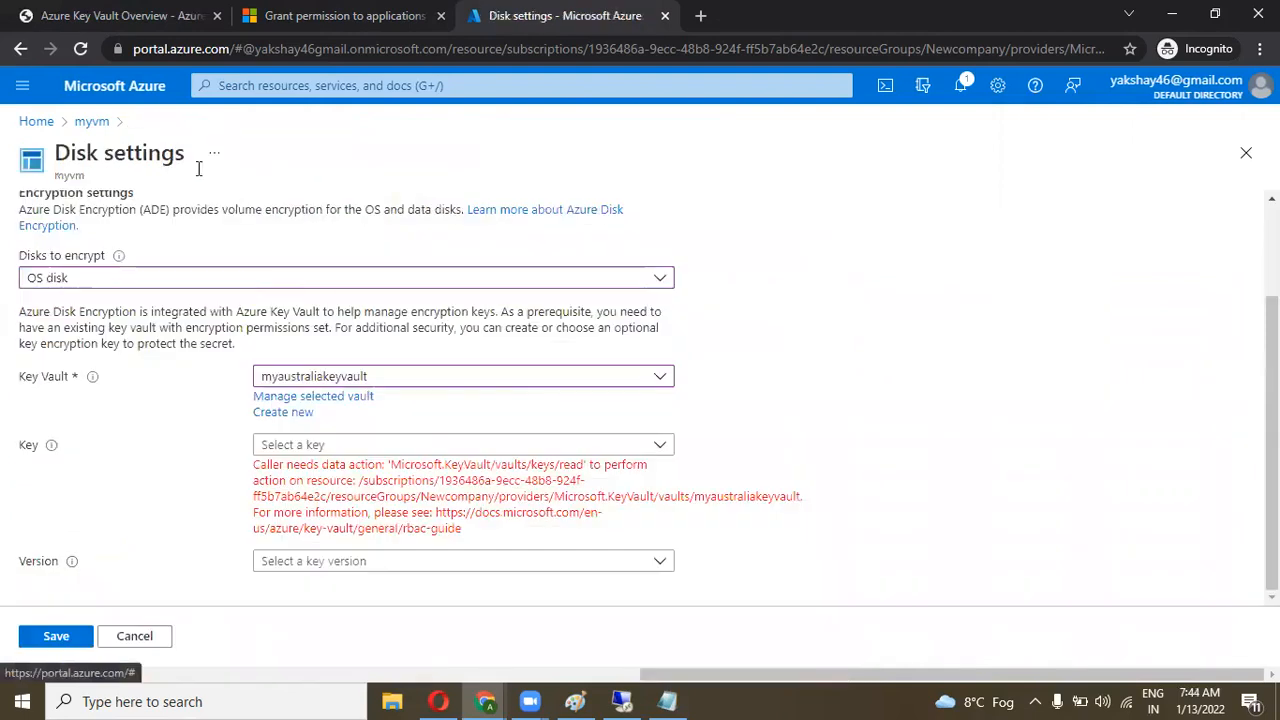
pyautogui.click(409, 376)
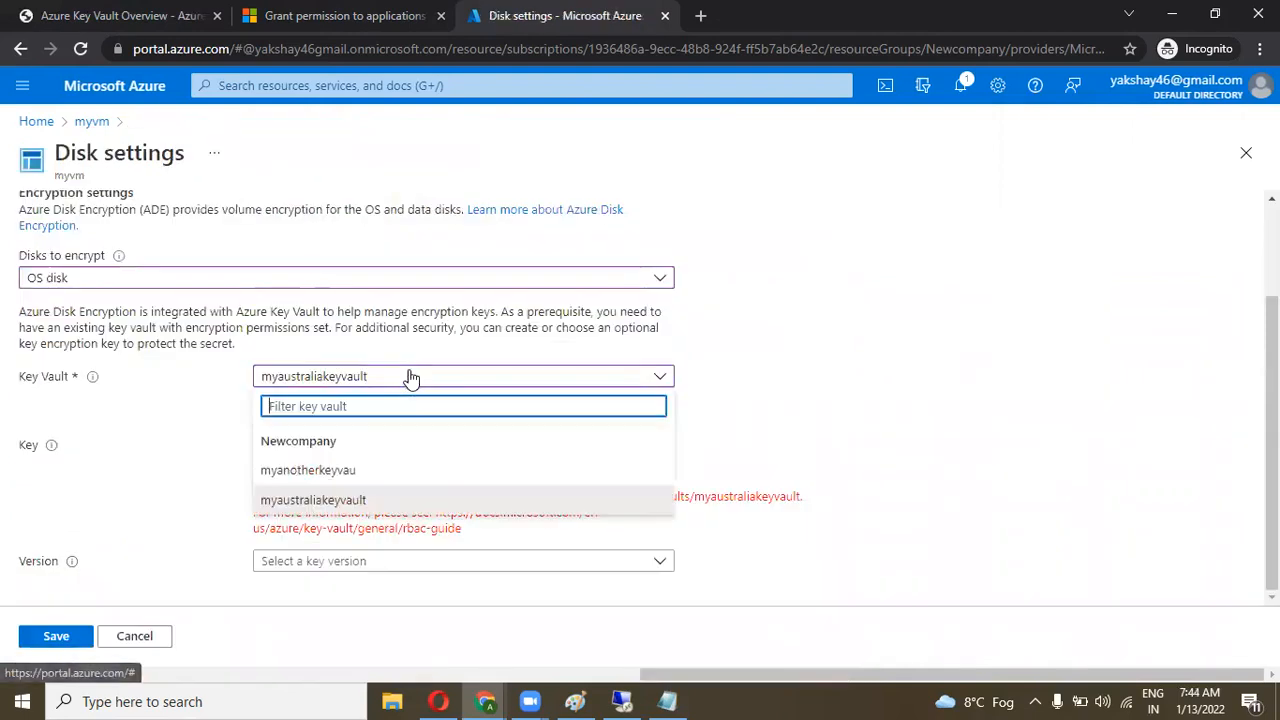
pyautogui.click(302, 500)
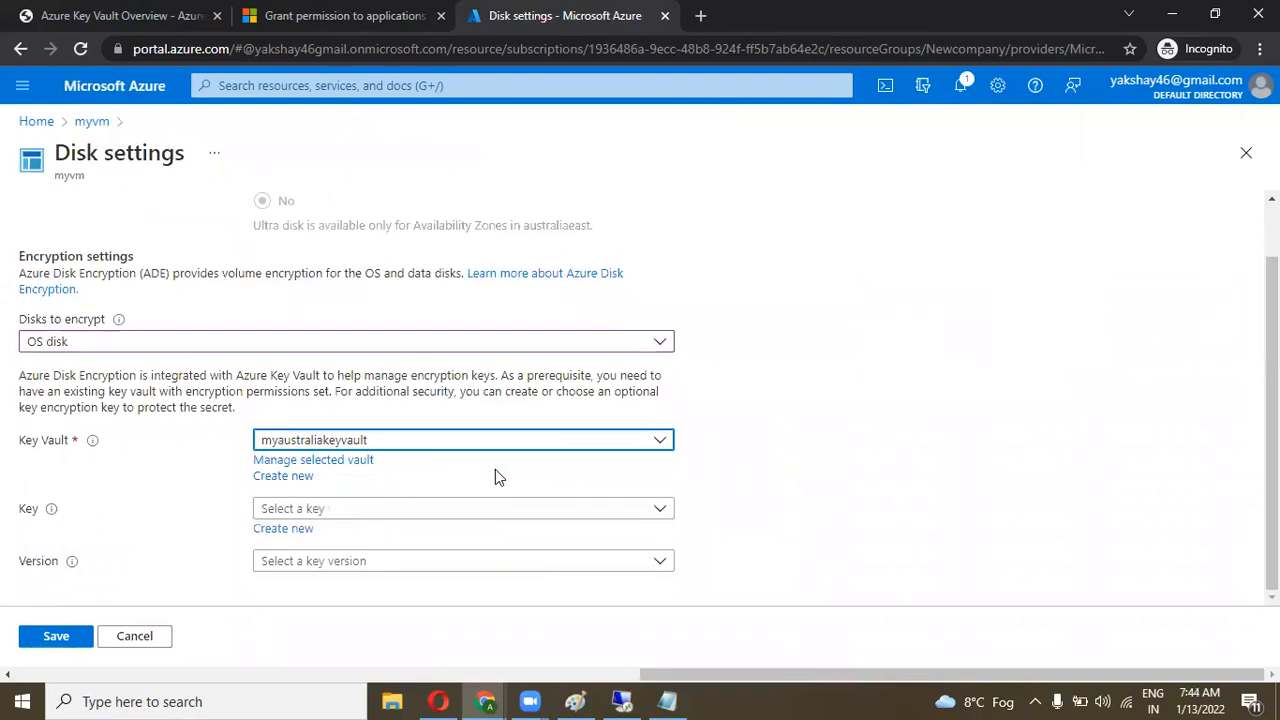
pyautogui.click(660, 510)
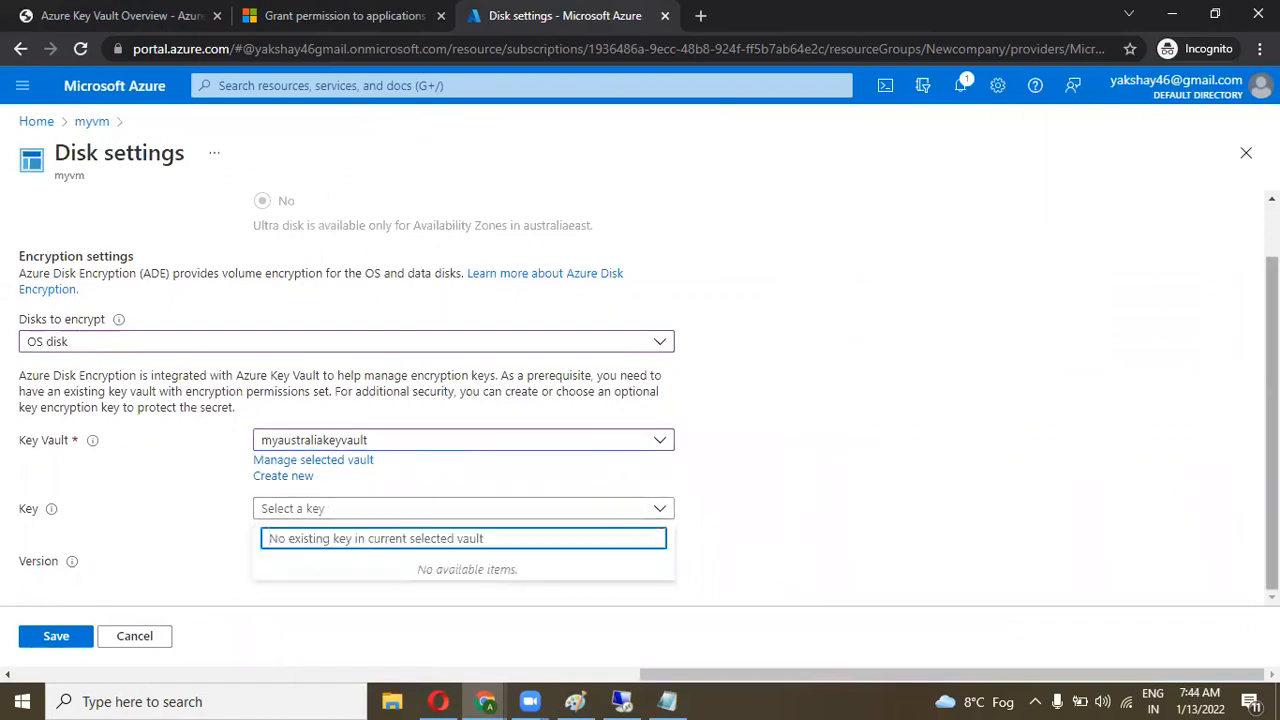
pyautogui.click(1272, 450)
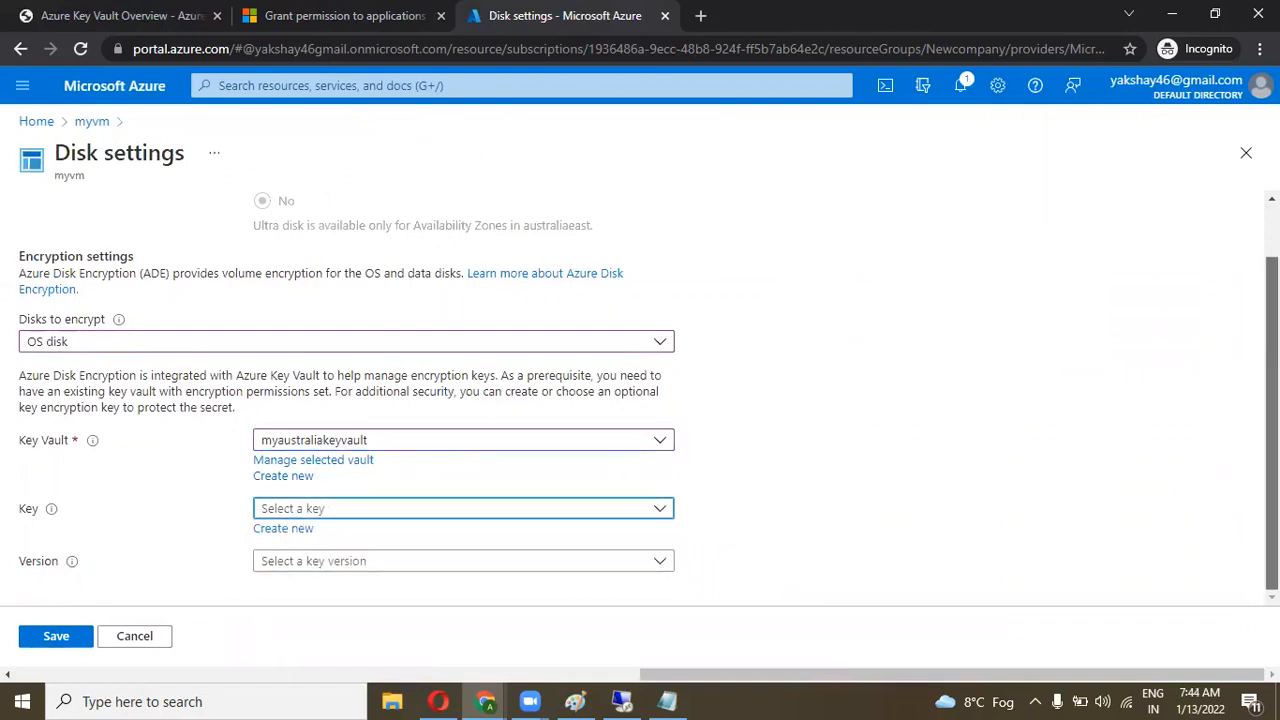
# Create a new enabled 2048-bit RSA key named vmkeyforaustralia in the selected key vault
pyautogui.click(271, 531)
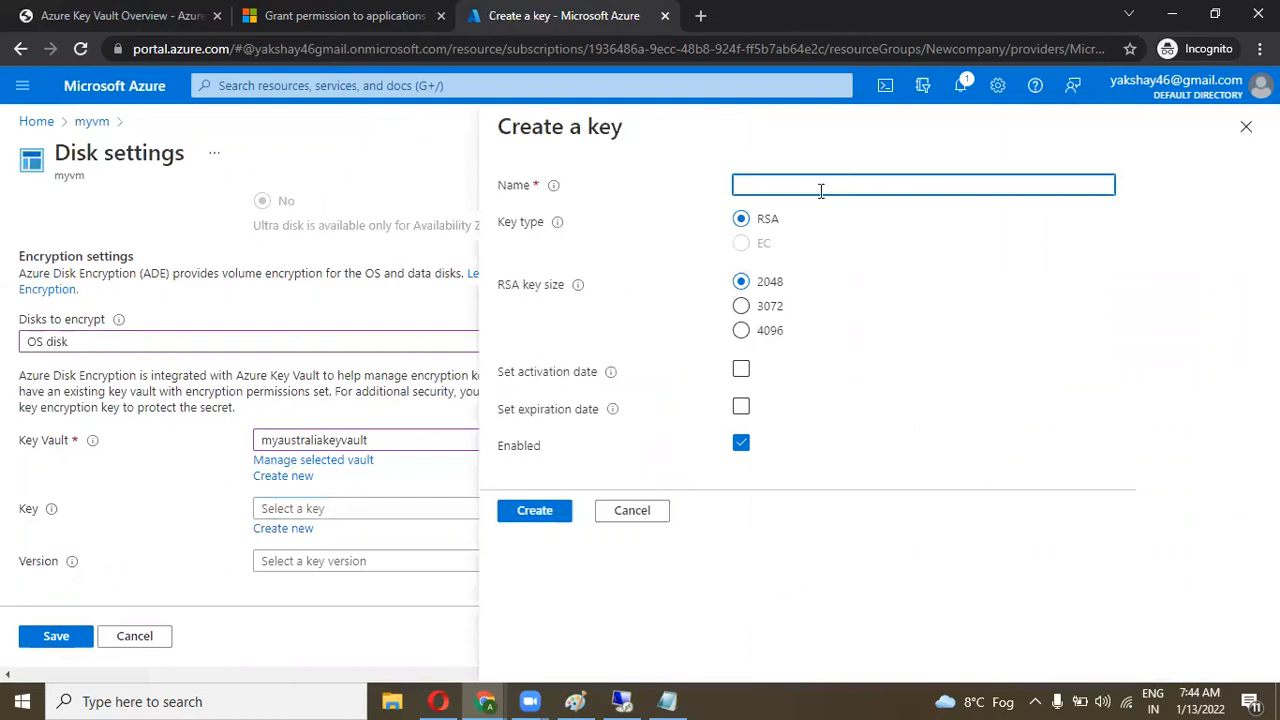
pyautogui.write('anot')
pyautogui.press('BackSpace')
pyautogui.press('BackSpace')
pyautogui.press('BackSpace')
pyautogui.press('BackSpace')
pyautogui.write('vm')
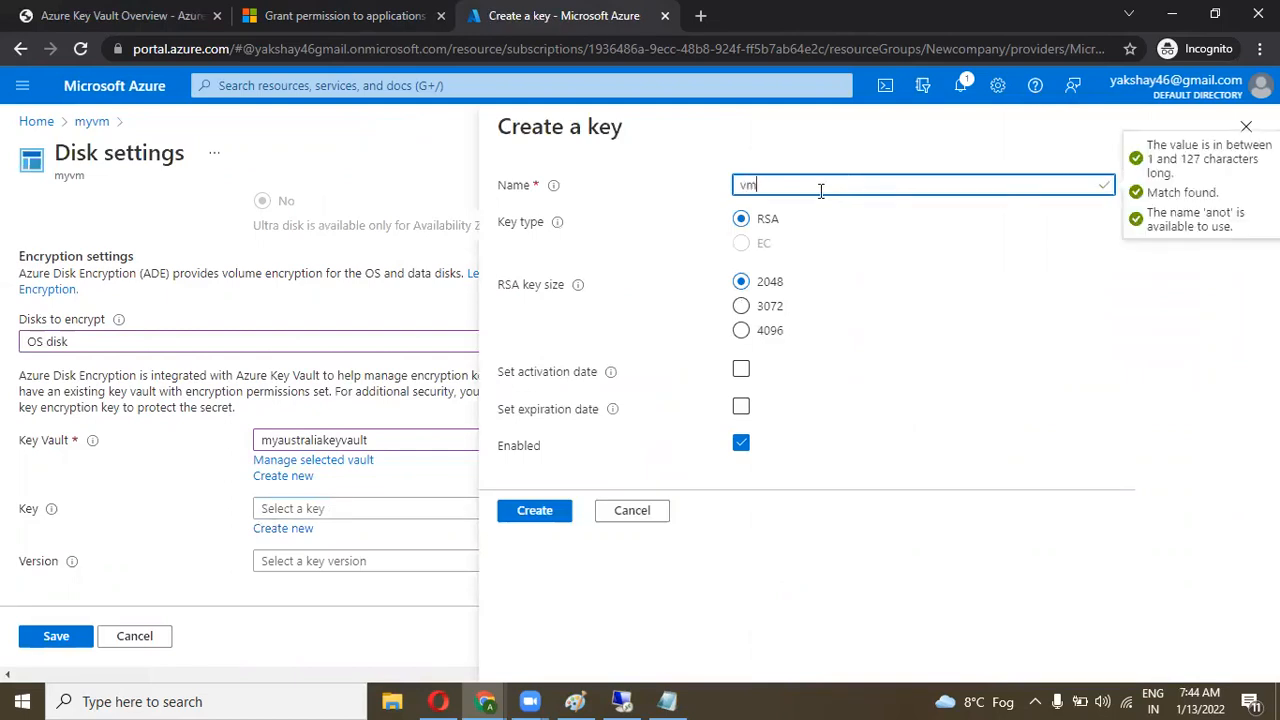
pyautogui.write('keyforaustra')
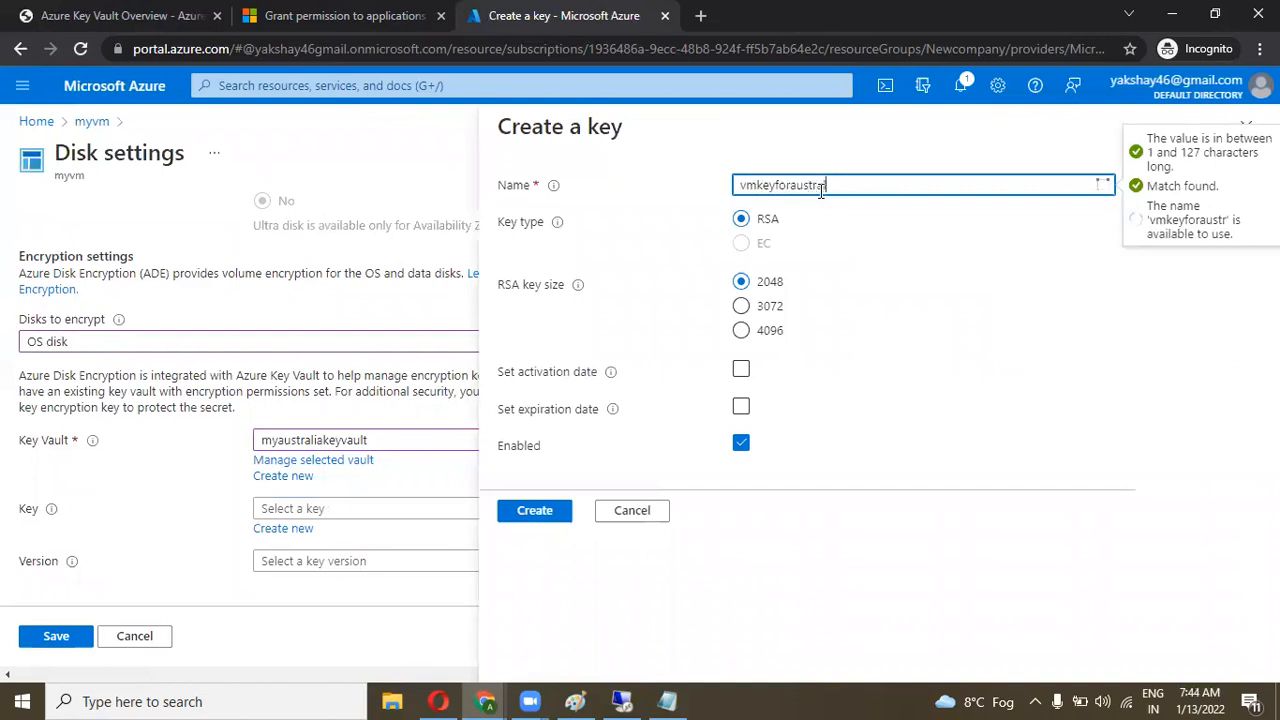
pyautogui.write('lia')
pyautogui.click(533, 511)
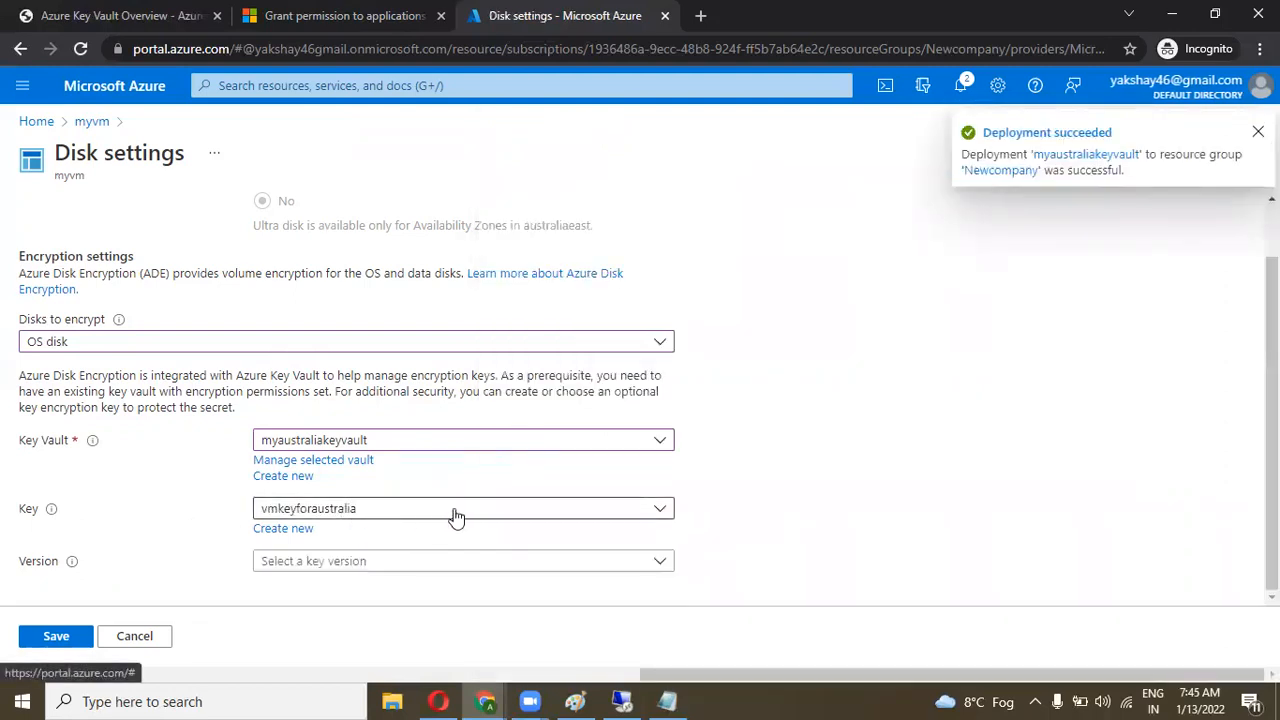
# Choose the current version of vmkeyforaustralia and save the OS disk encryption settings
pyautogui.click(424, 566)
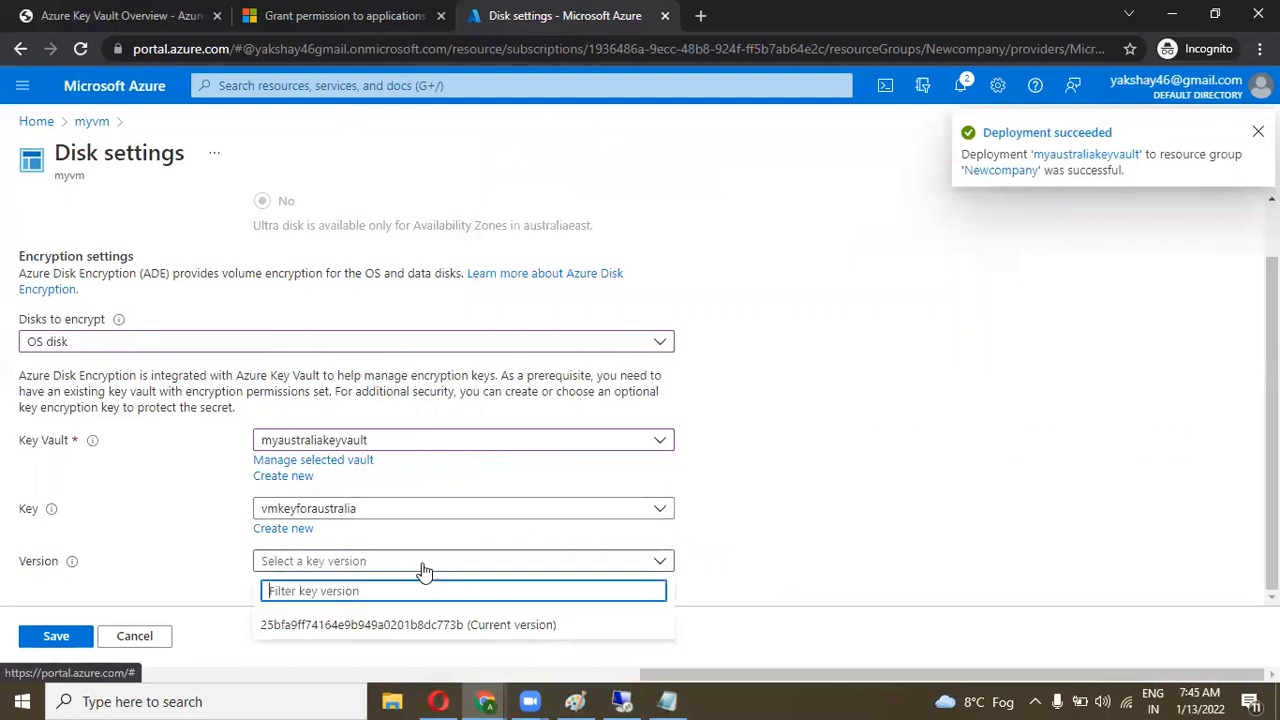
pyautogui.click(371, 626)
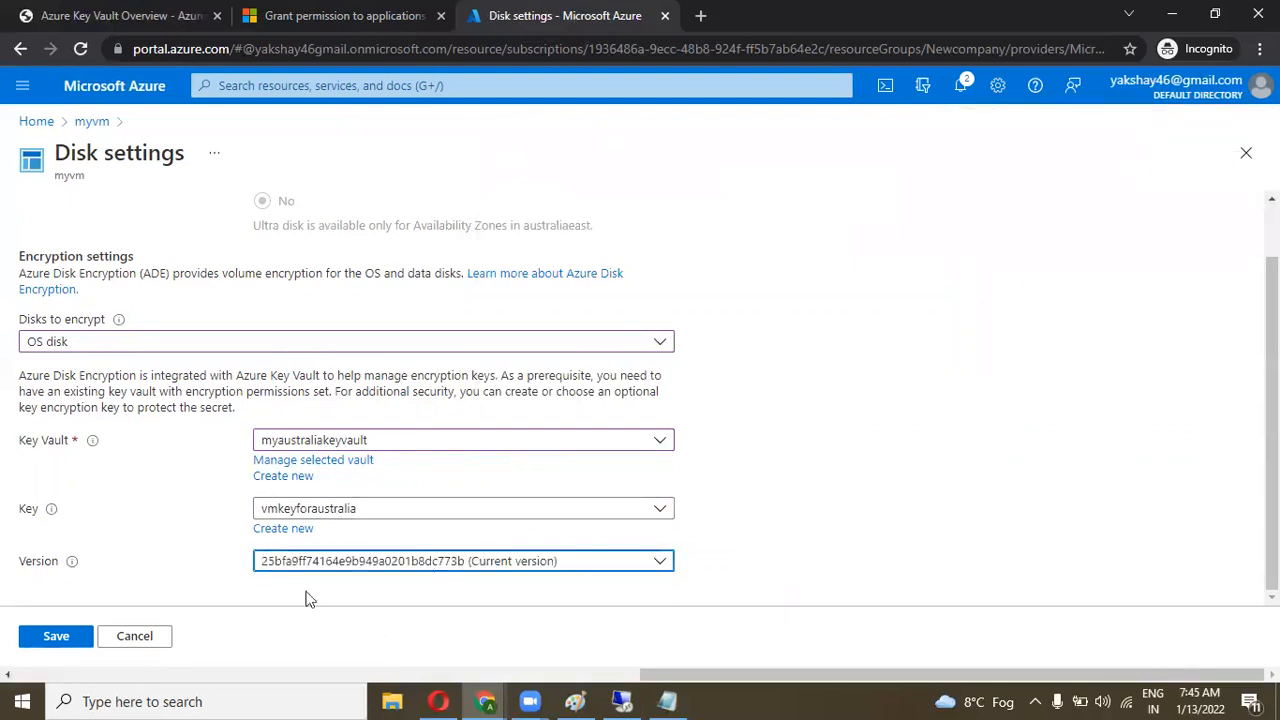
pyautogui.click(35, 644)
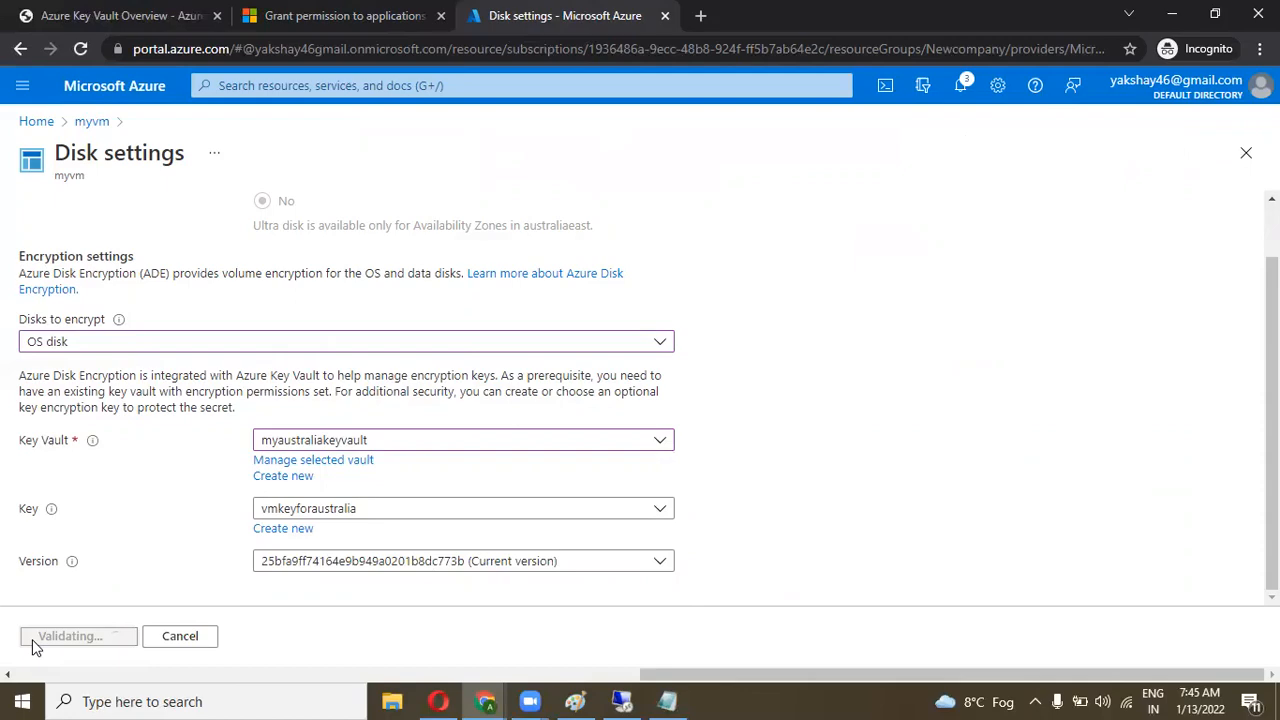
# Switch to the remote desktop session, reduce it to a movable window, inspect the VM's drives, and return to the Azure portal
pyautogui.click(617, 698)
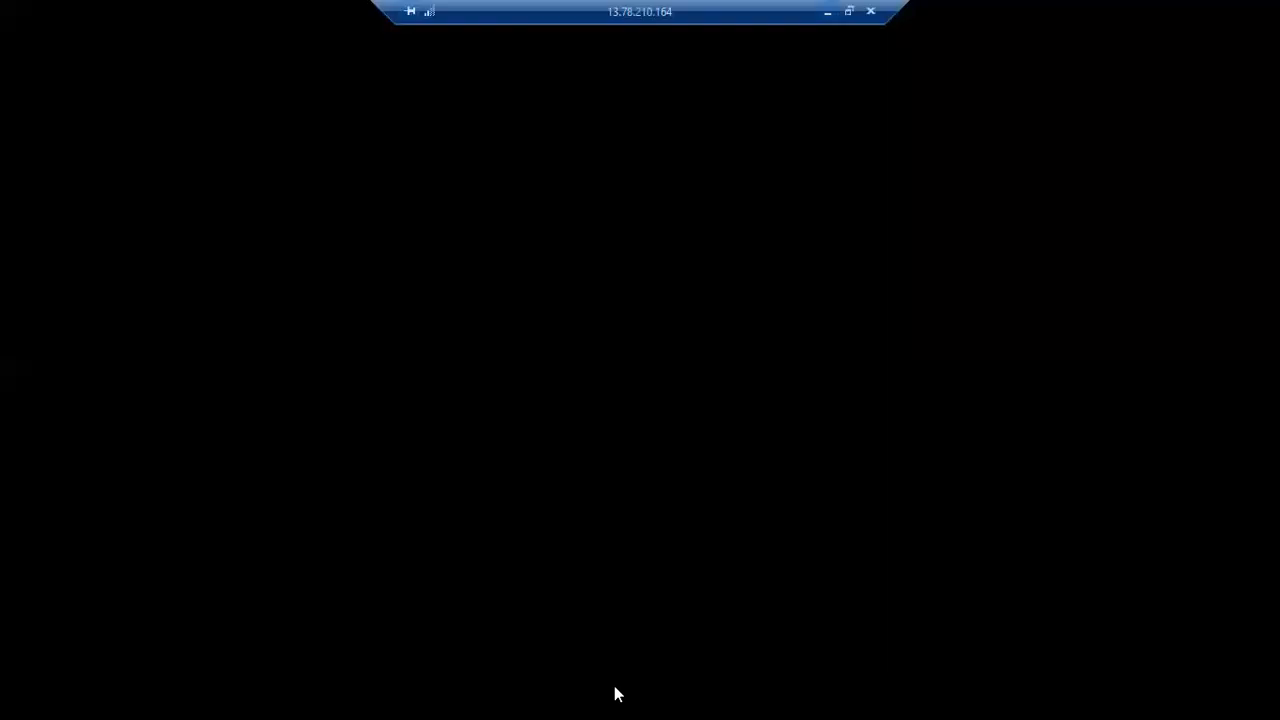
pyautogui.click(849, 11)
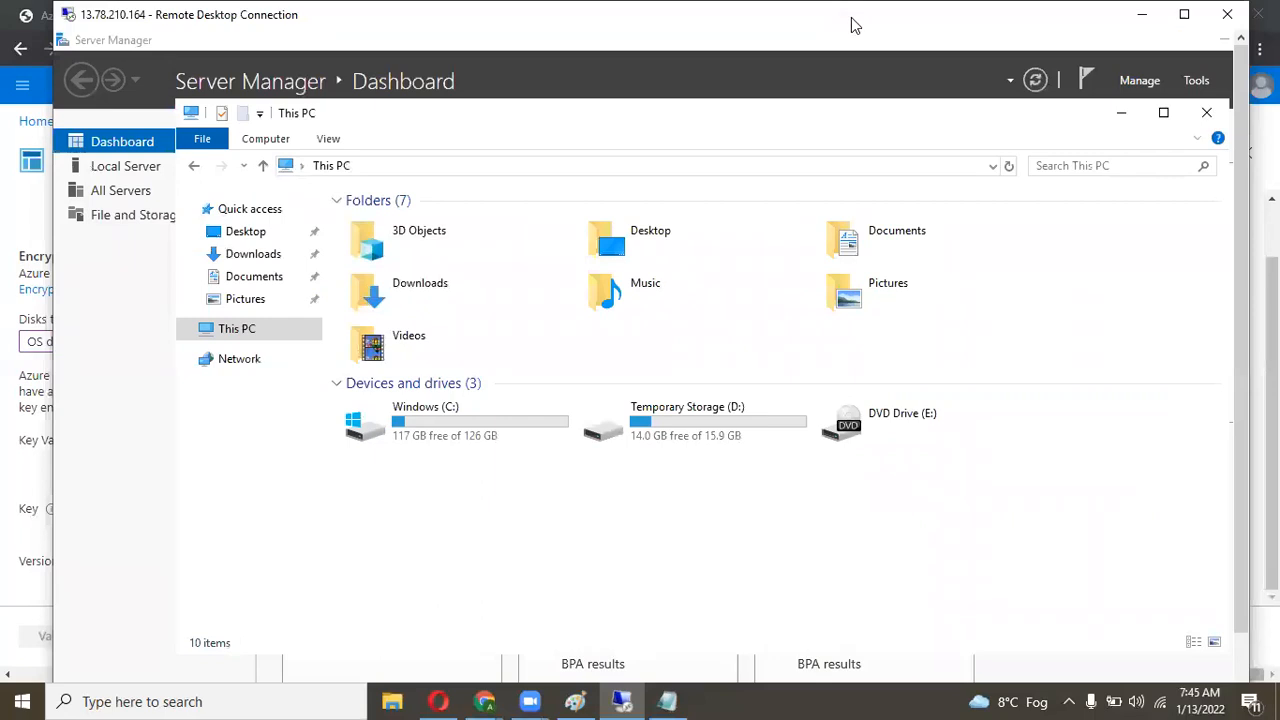
pyautogui.moveTo(851, 17); pyautogui.dragTo(920, 72)
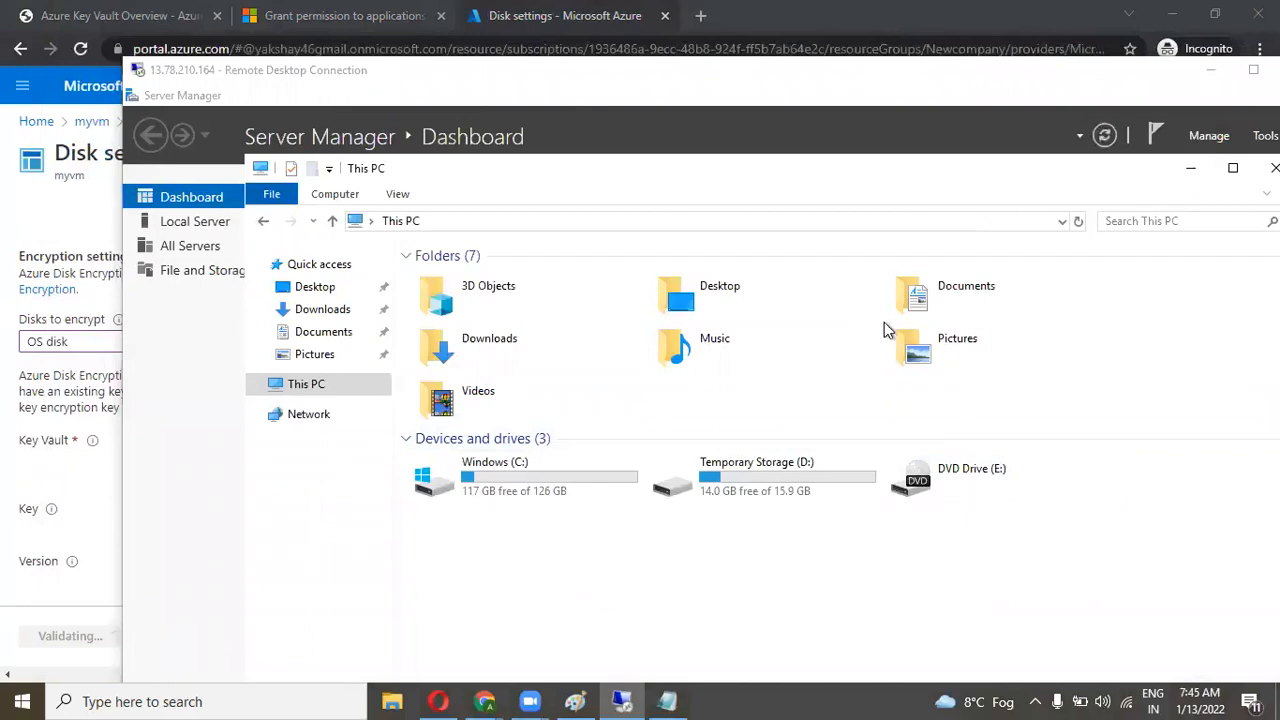
pyautogui.moveTo(1112, 70); pyautogui.dragTo(1050, 69)
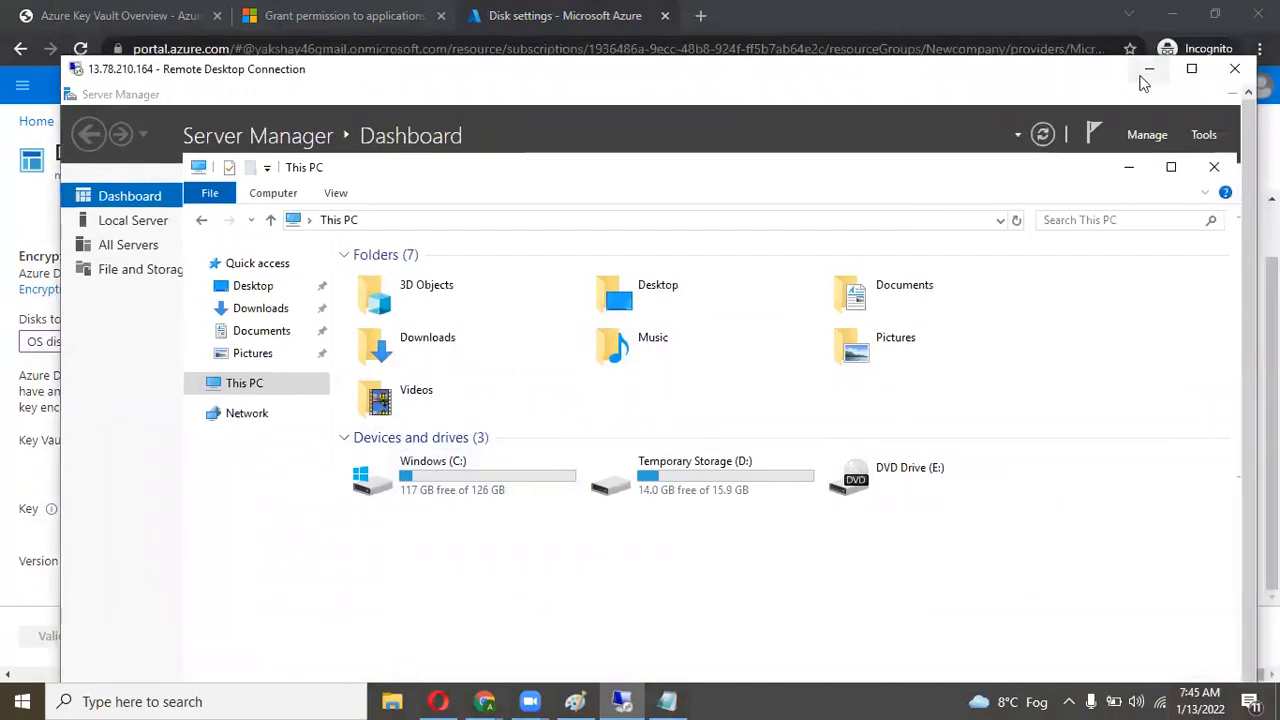
pyautogui.click(1148, 70)
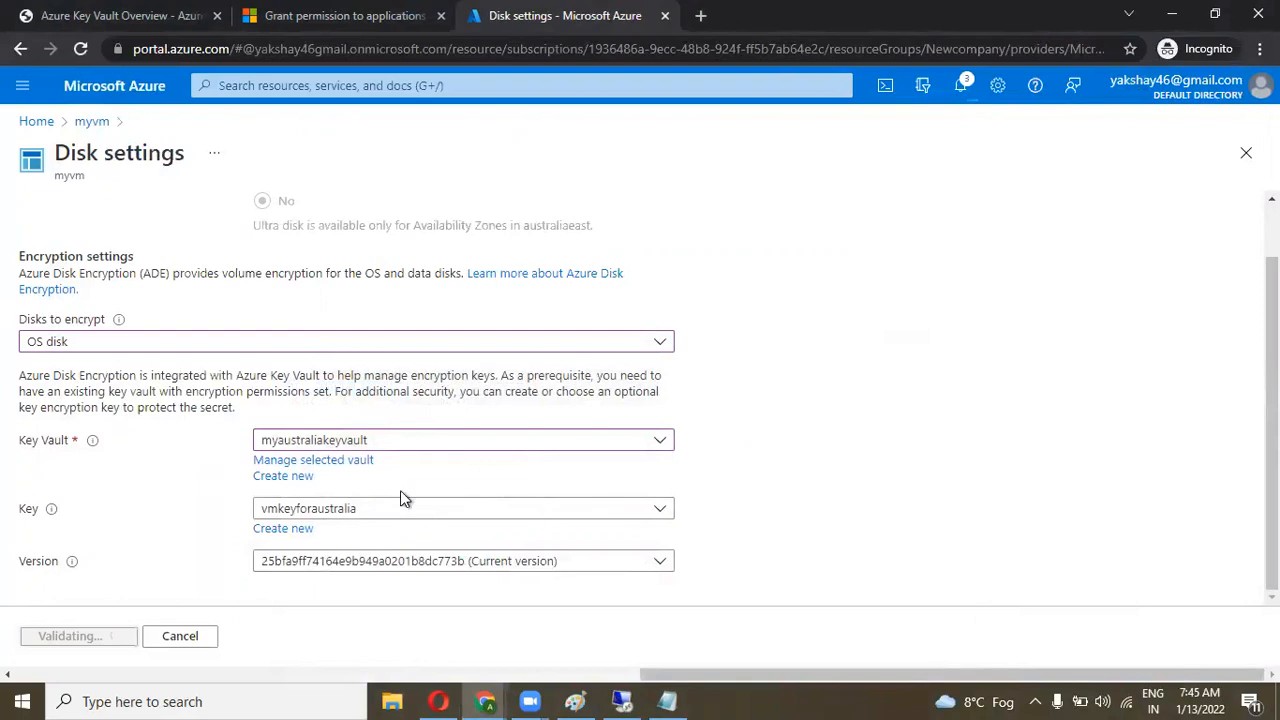
pyautogui.hotkey('alt', 'Tab')
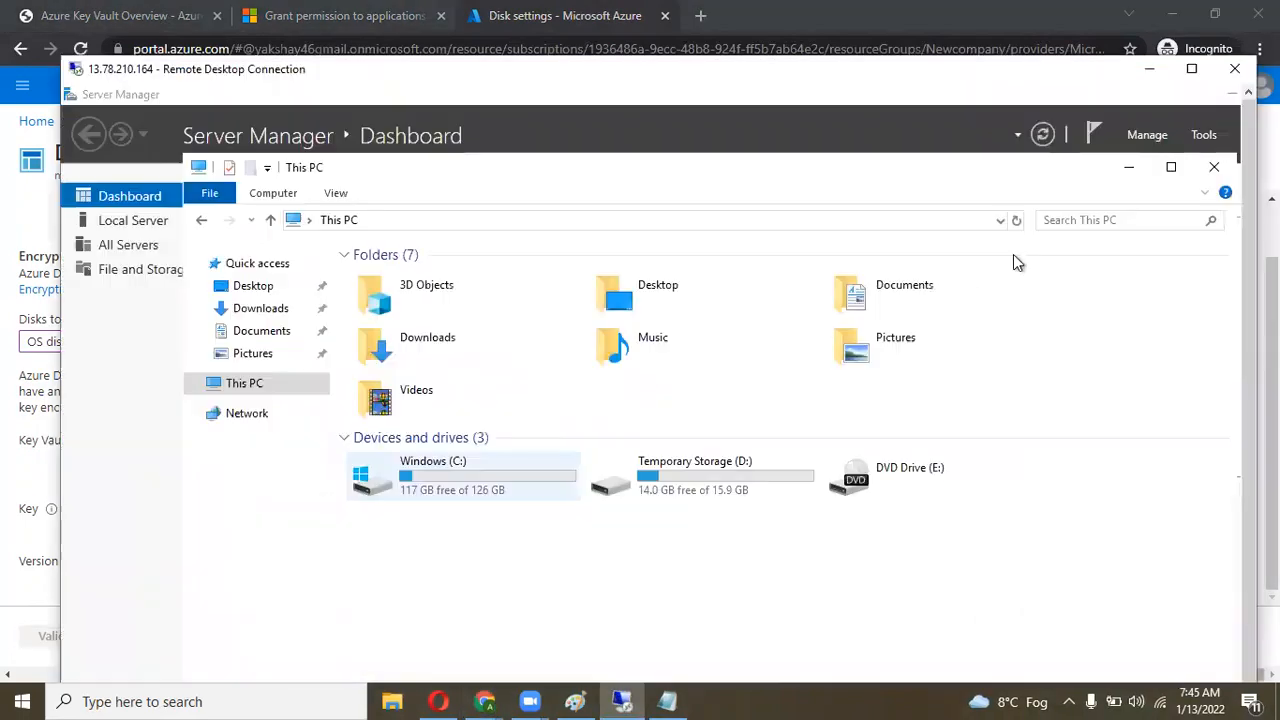
pyautogui.click(1149, 72)
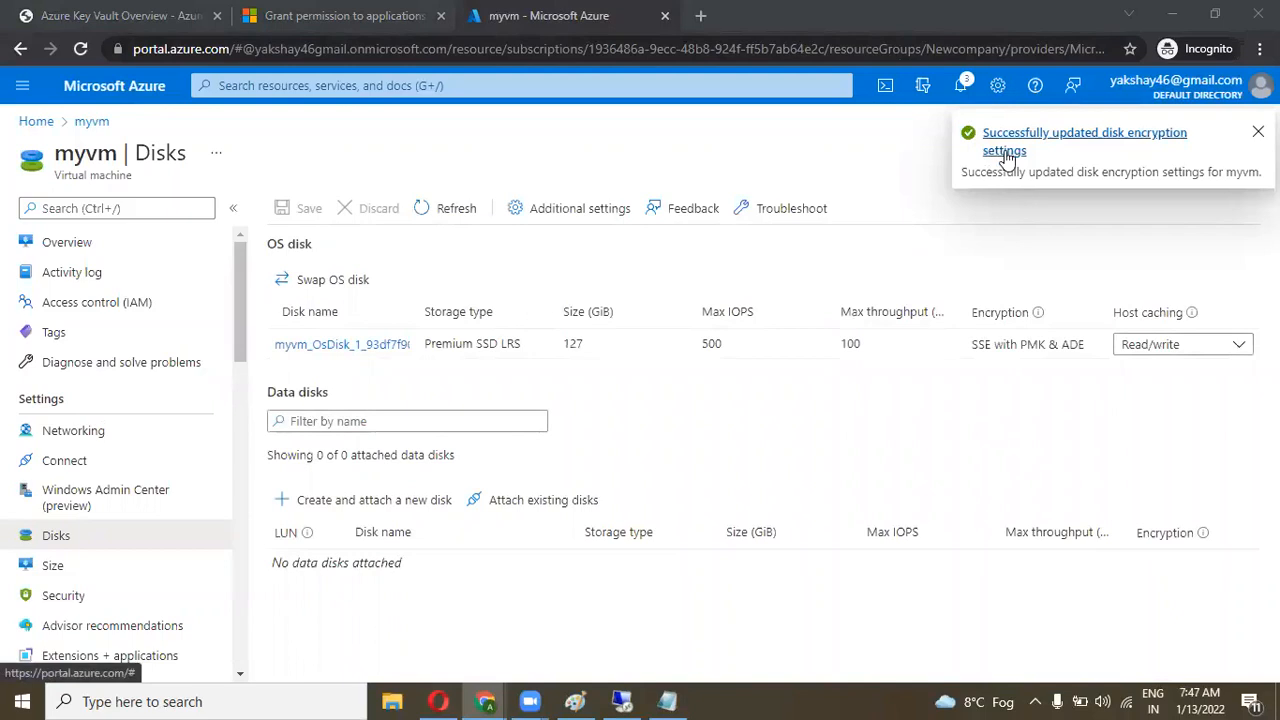
# Check the remote session briefly, then examine the encryption type listed for myvm's OS disk in the portal
pyautogui.click(622, 701)
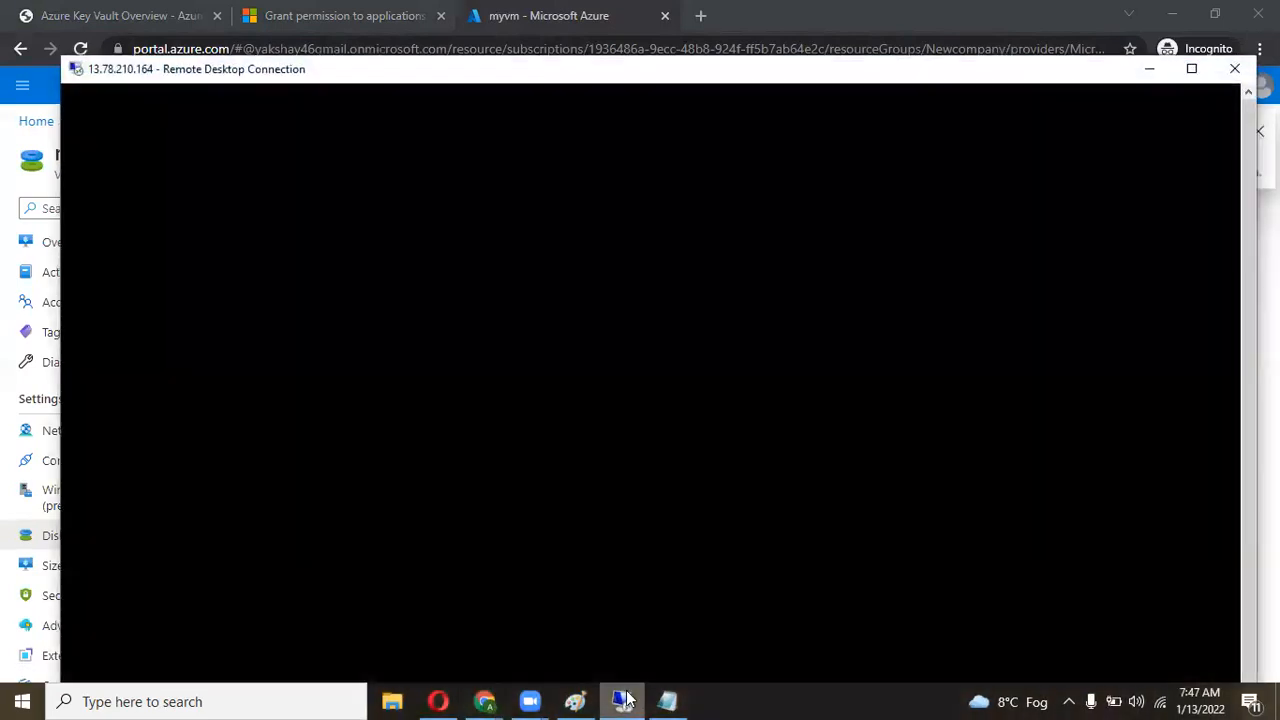
pyautogui.click(624, 700)
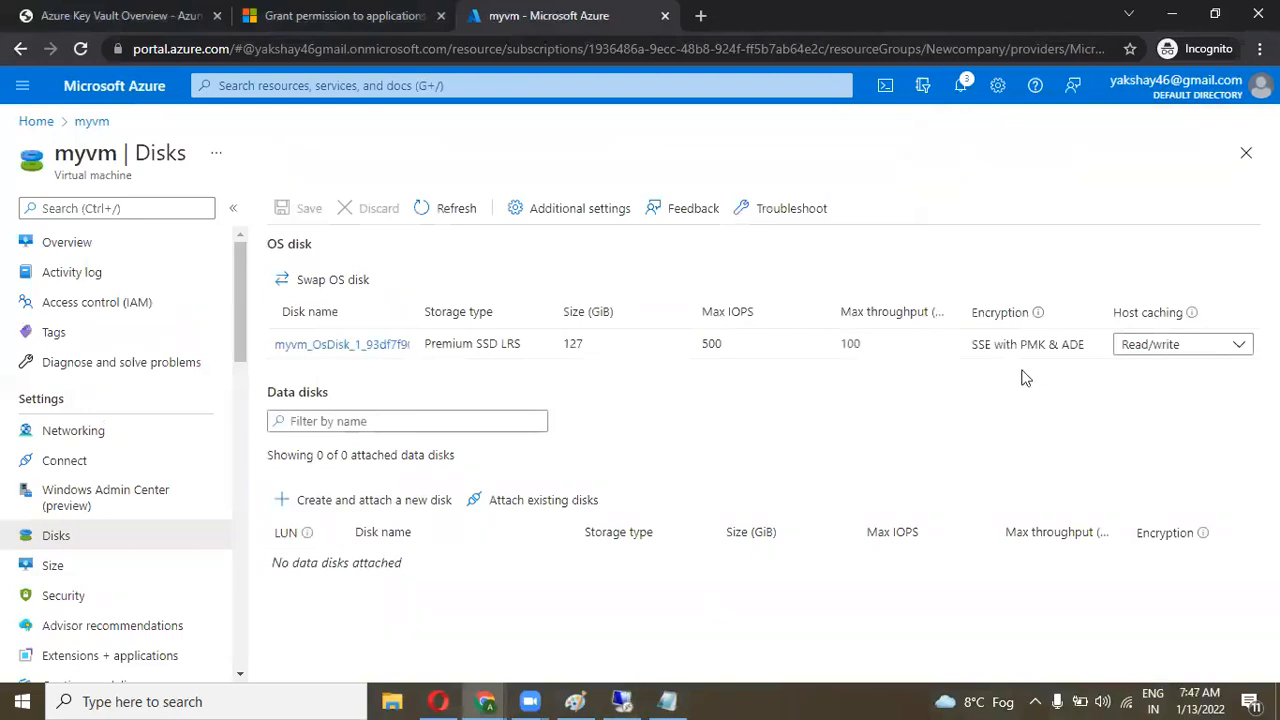
pyautogui.moveTo(973, 344); pyautogui.dragTo(1088, 353)
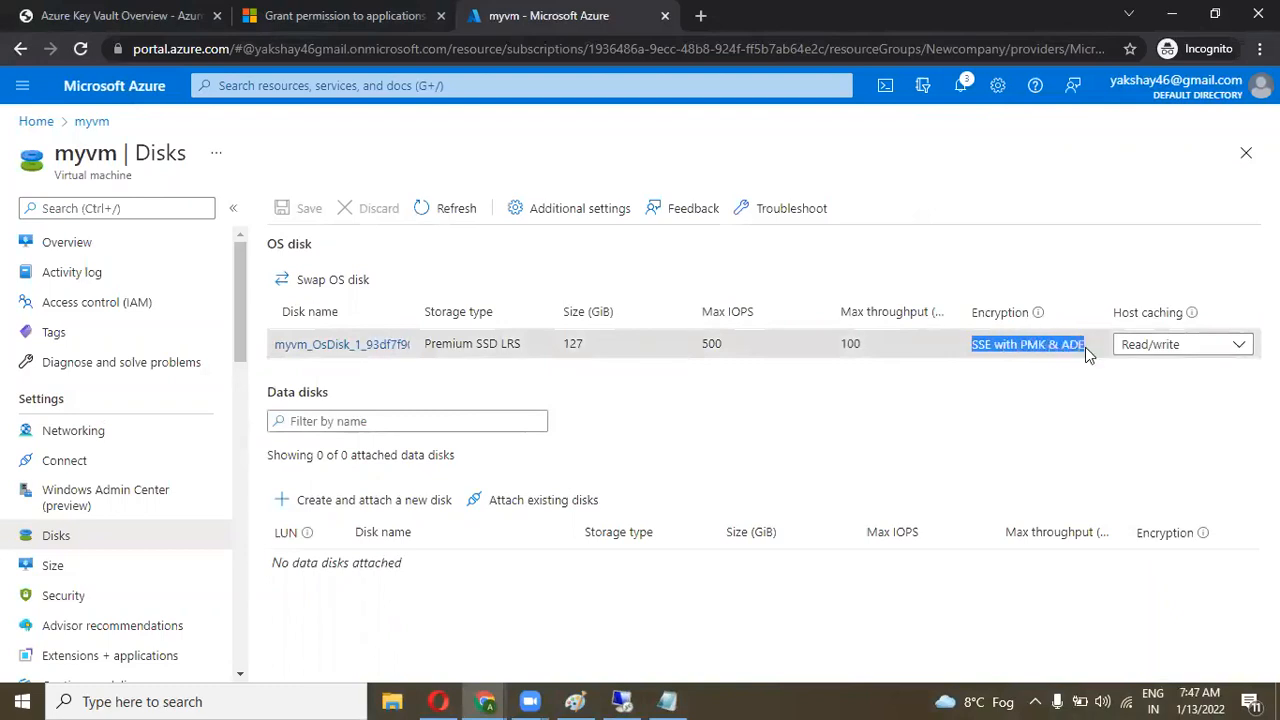
pyautogui.click(1085, 347)
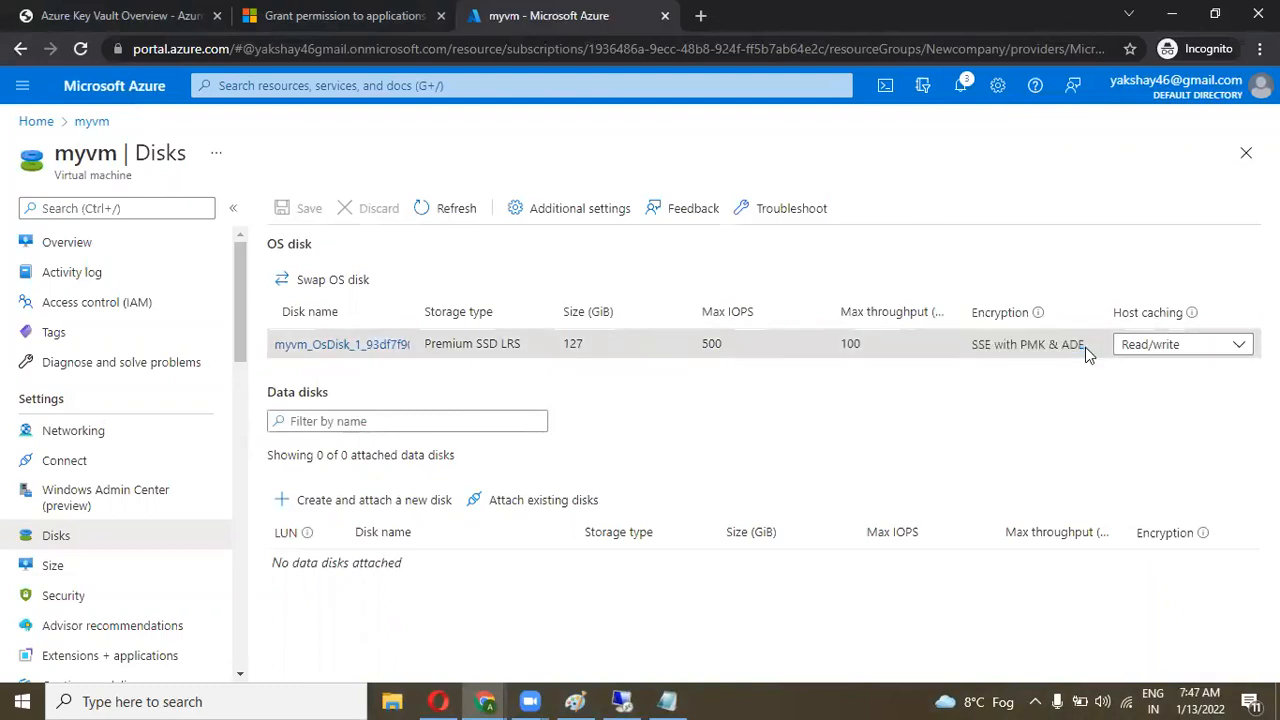
pyautogui.moveTo(1083, 345); pyautogui.dragTo(974, 346)
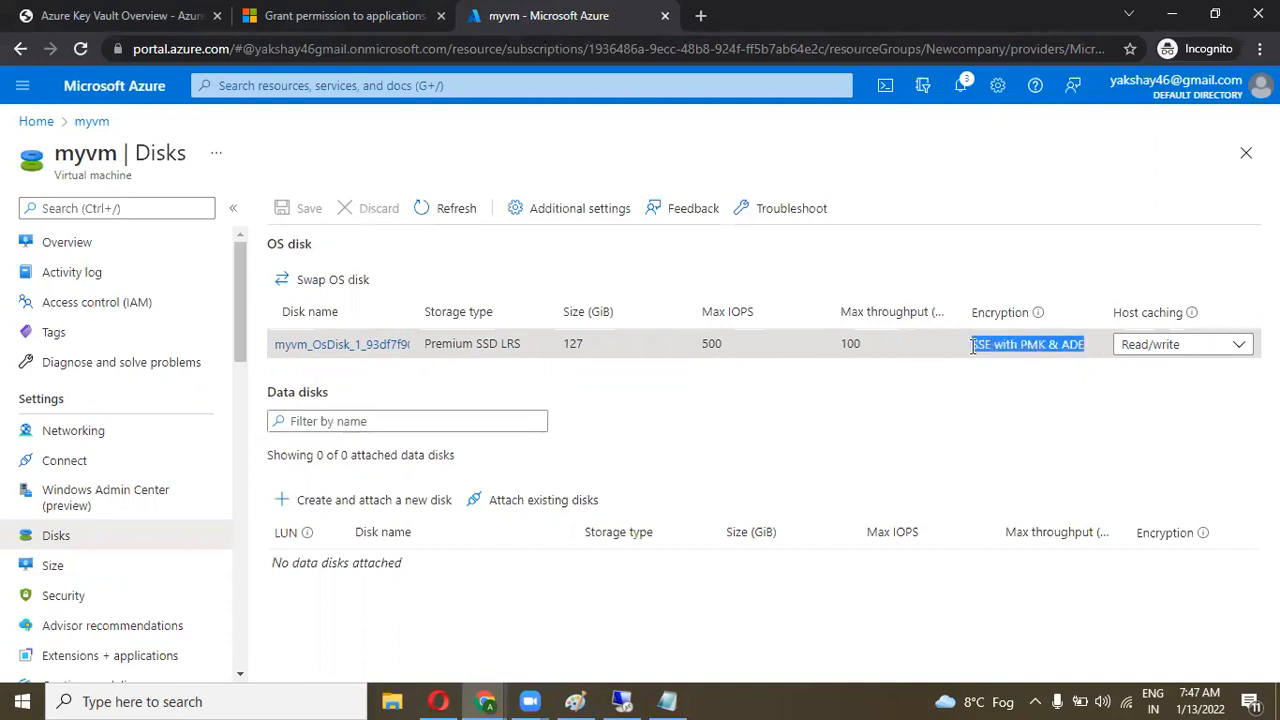
pyautogui.click(974, 346)
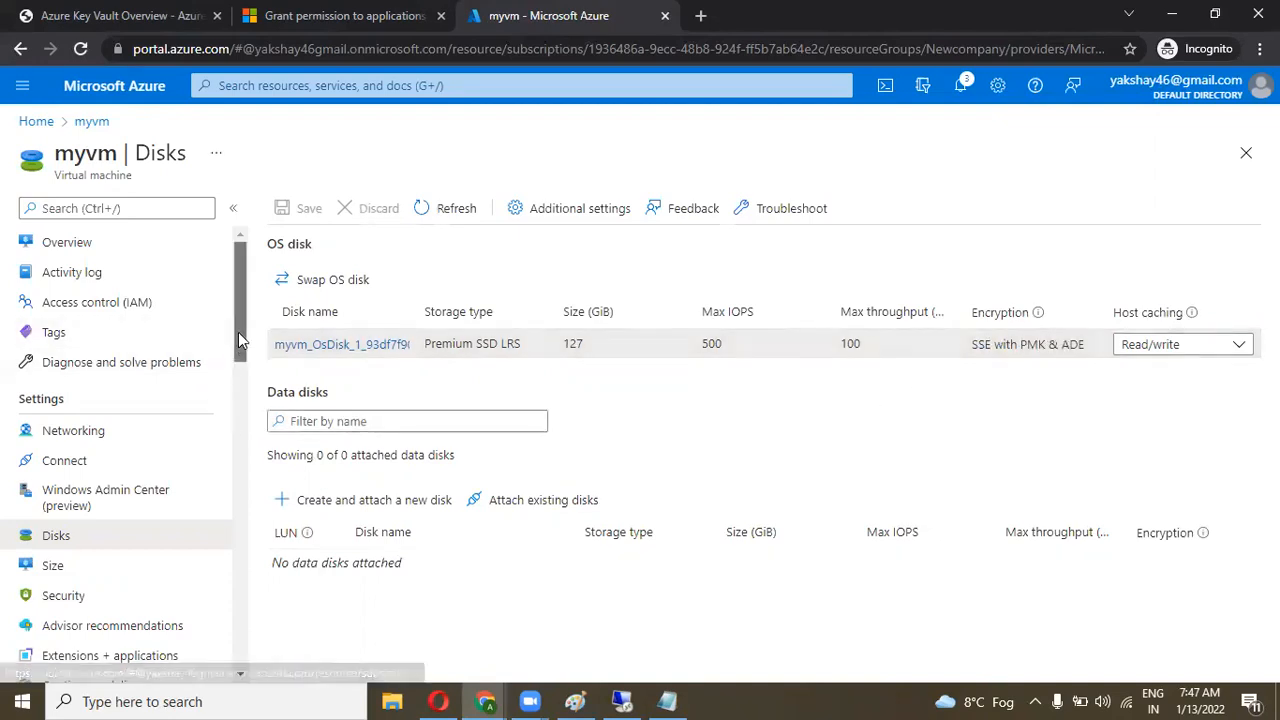
# Refresh myvm's disks, open the VM's overview, and recheck the drives in the remote desktop session
pyautogui.click(419, 213)
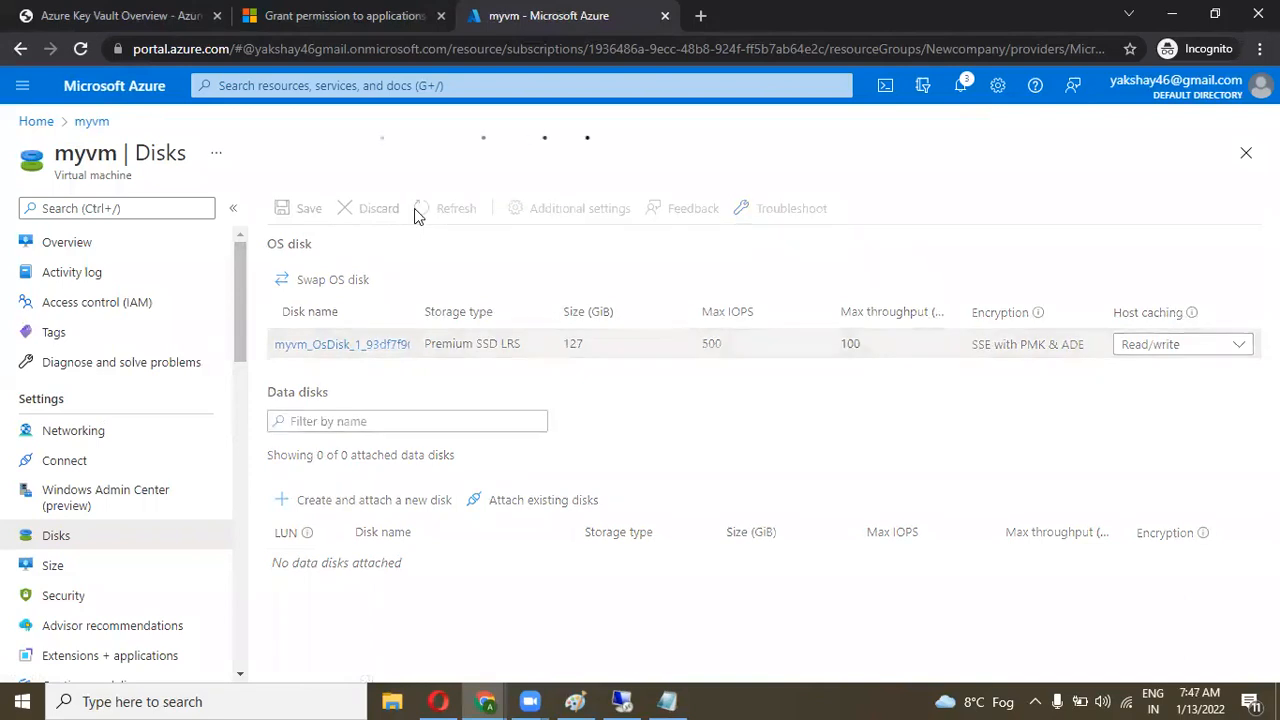
pyautogui.click(110, 252)
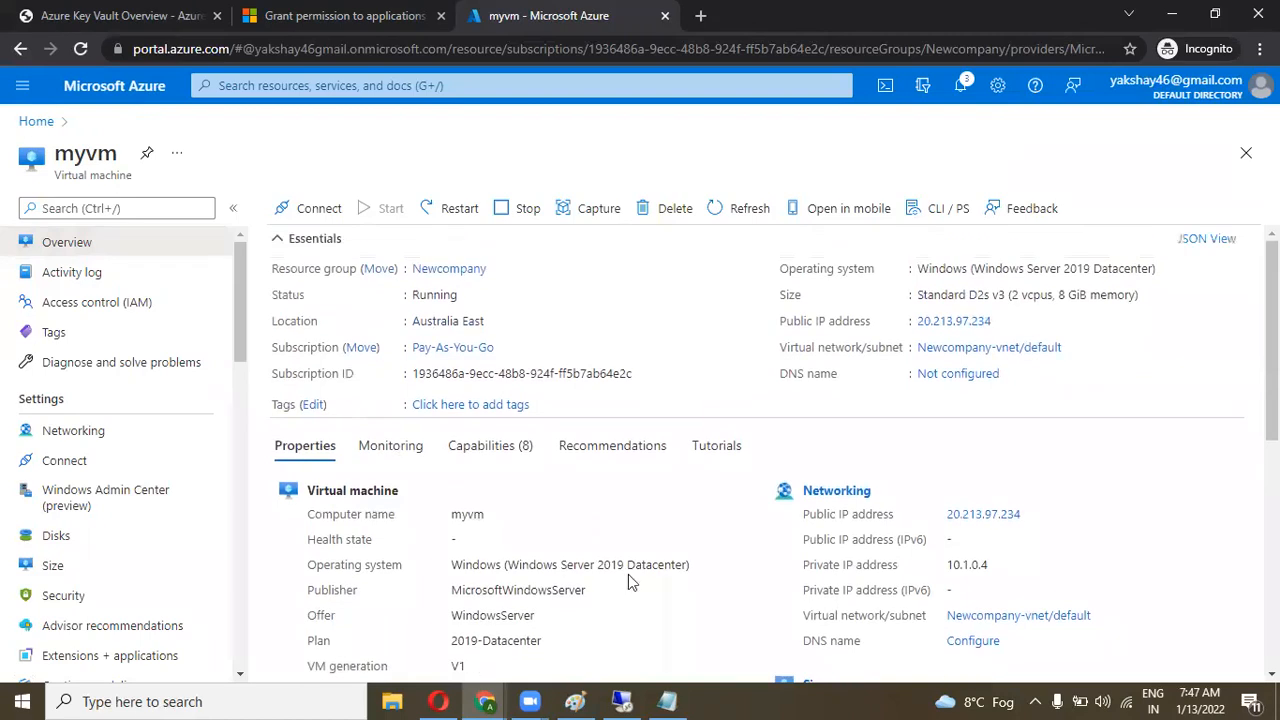
pyautogui.click(619, 699)
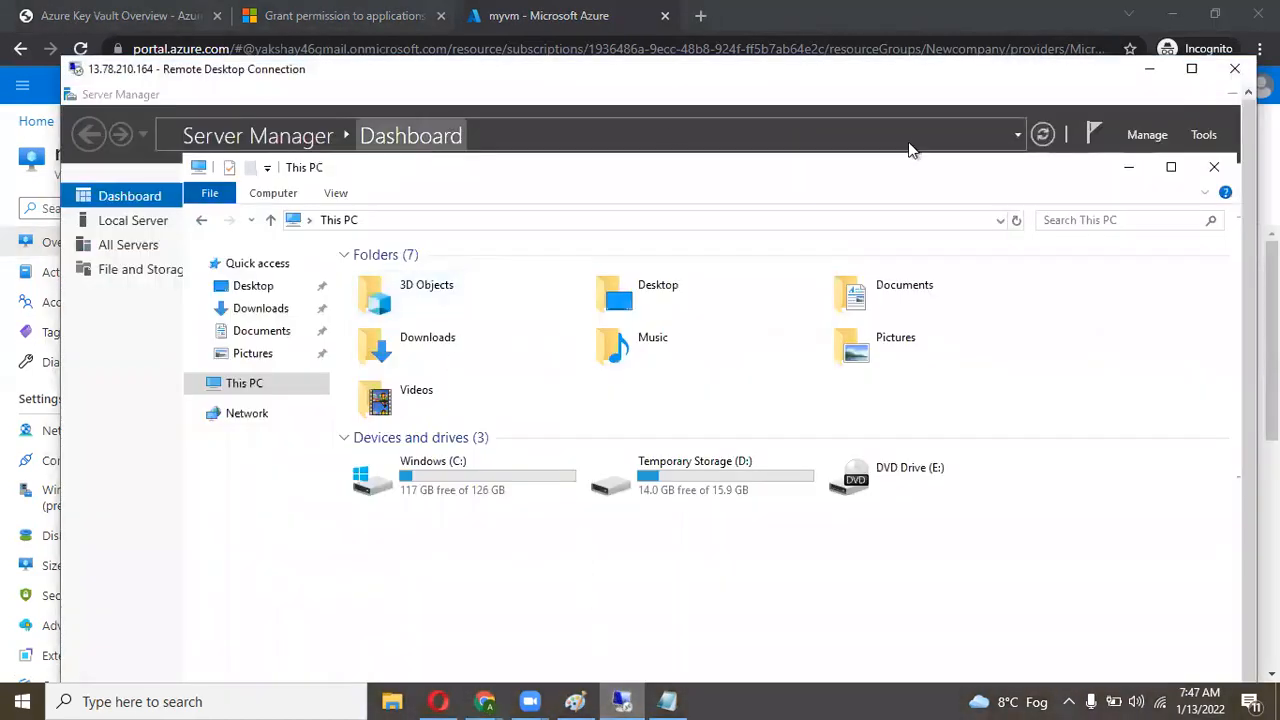
pyautogui.click(1150, 69)
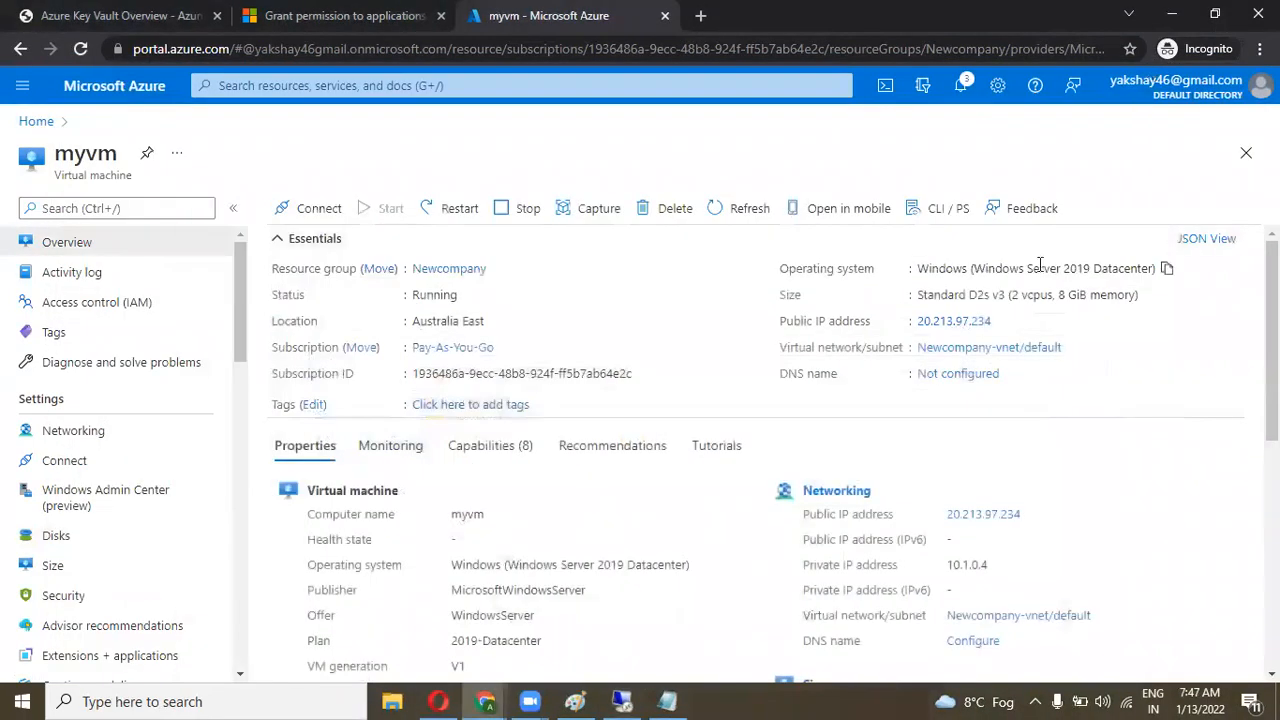
# Reload the portal page and reopen myvm's disks to recheck the OS disk's encryption
pyautogui.click(81, 49)
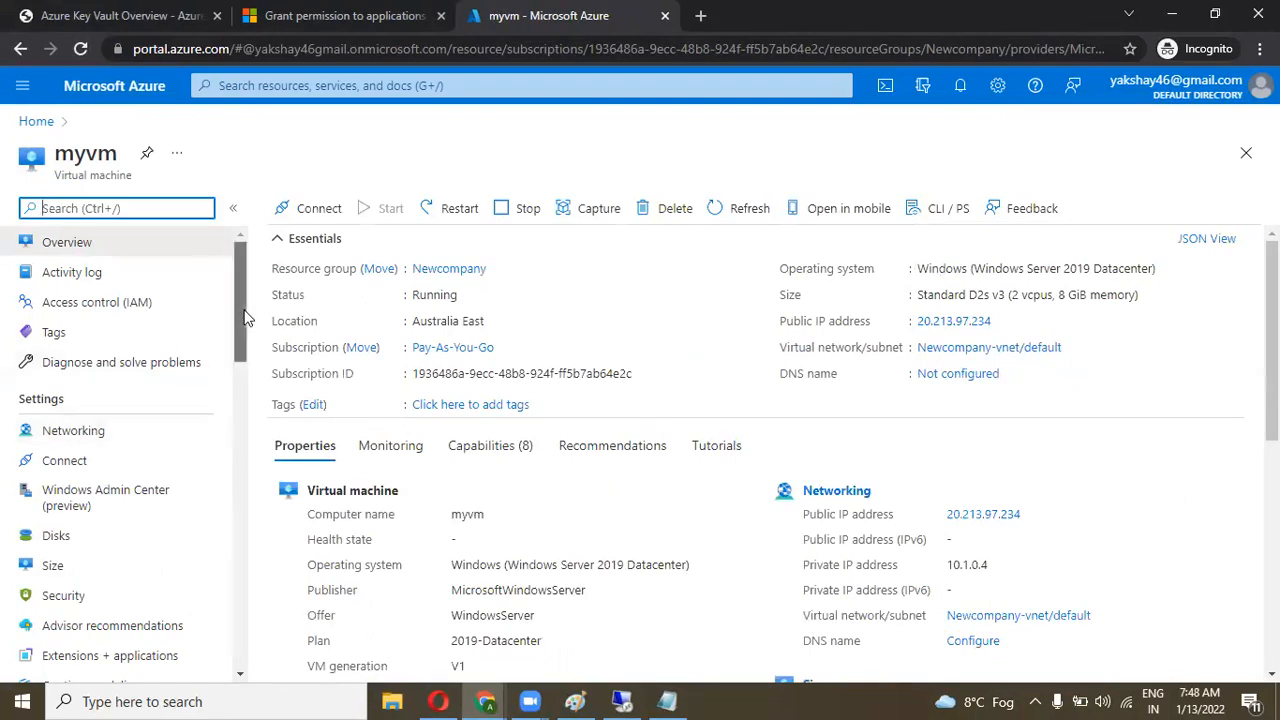
pyautogui.scroll(-1, 242, 334)
pyautogui.click(120, 452)
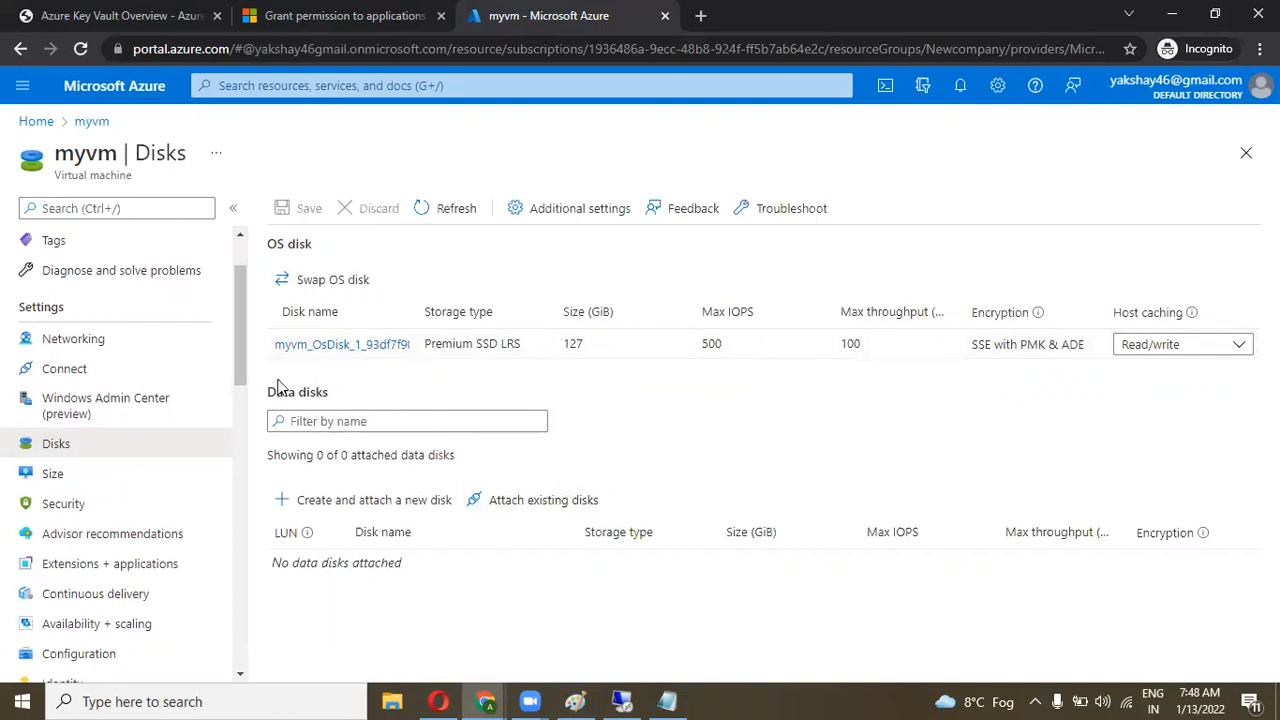
pyautogui.moveTo(235, 362); pyautogui.dragTo(238, 315)
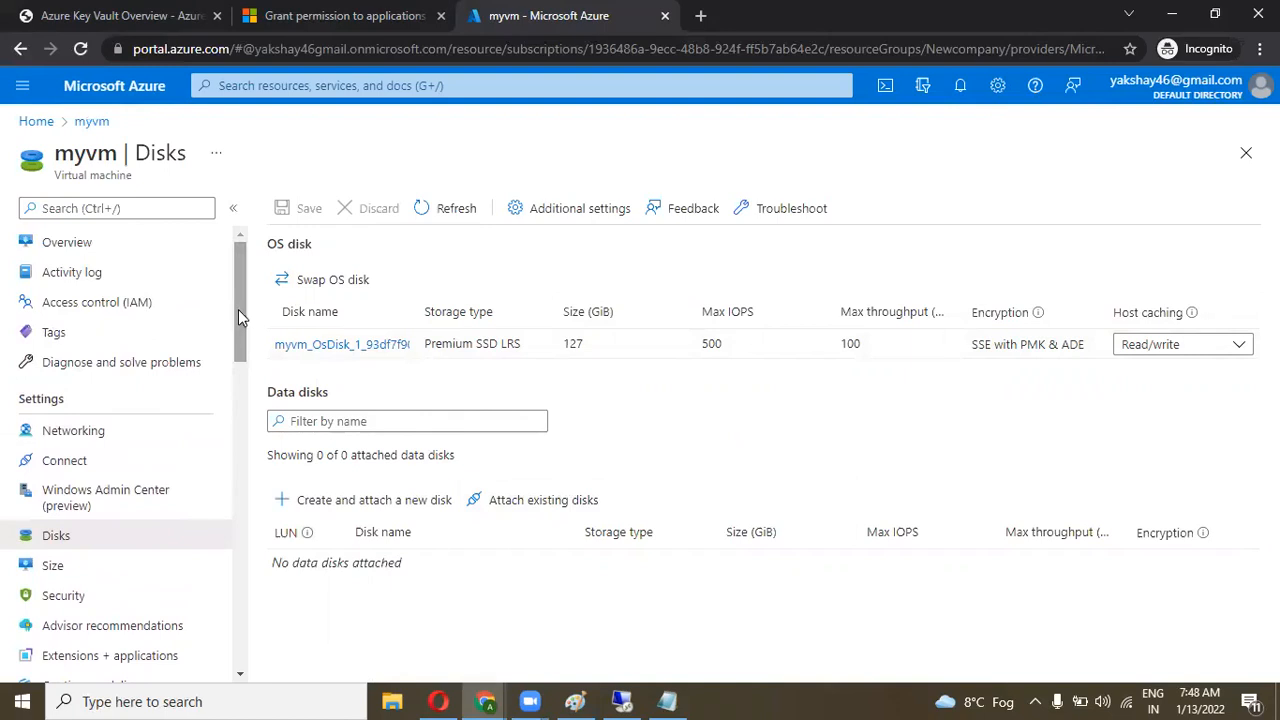
# Restart myvm from its overview page and confirm the restart
pyautogui.click(131, 252)
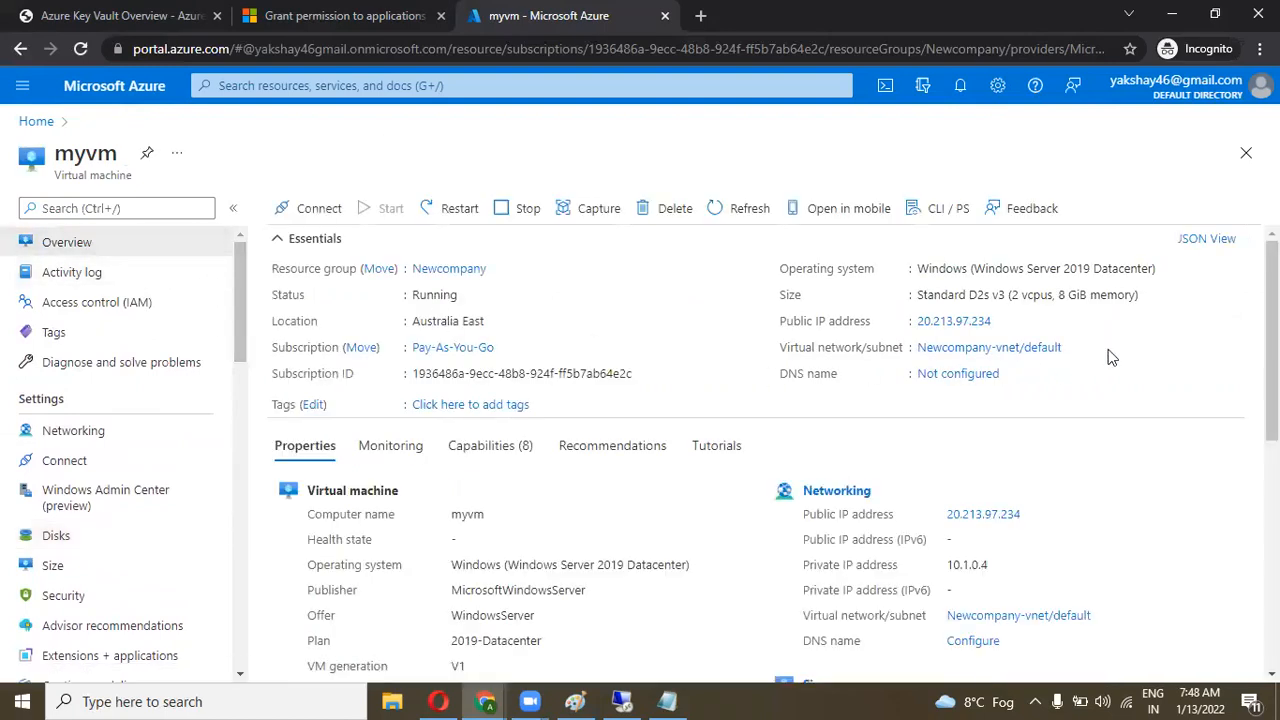
pyautogui.click(462, 210)
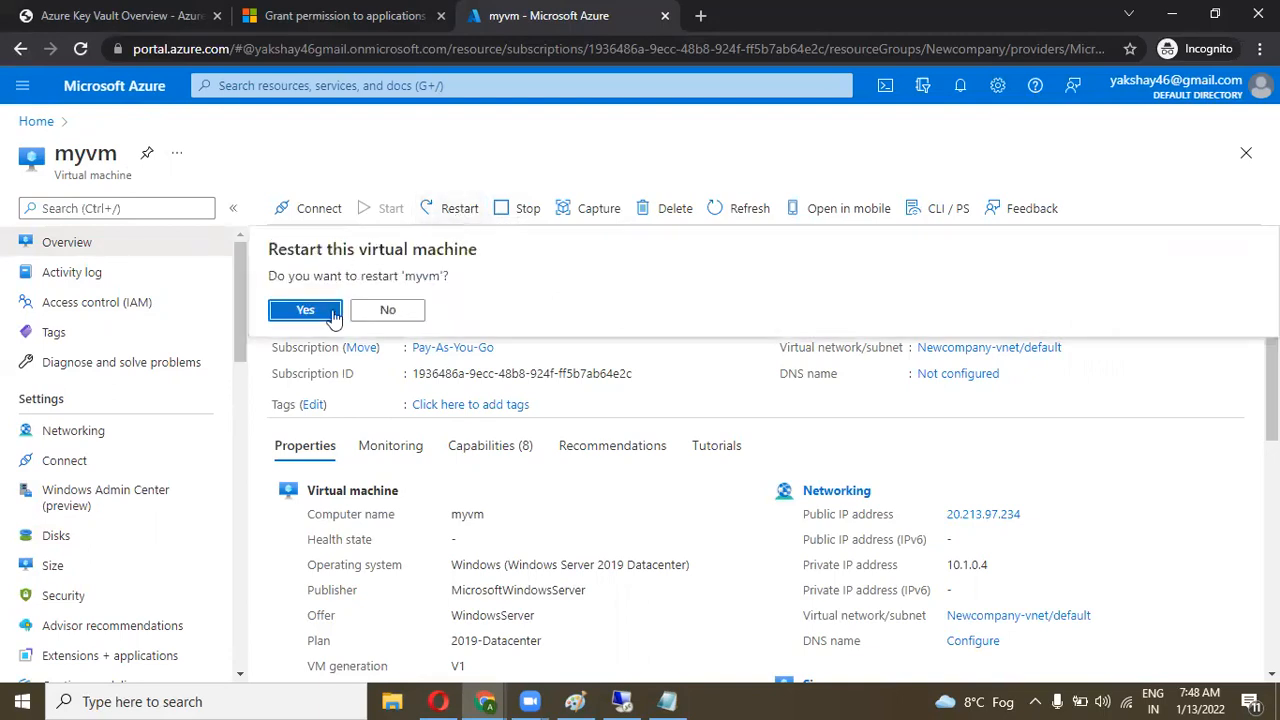
pyautogui.click(300, 316)
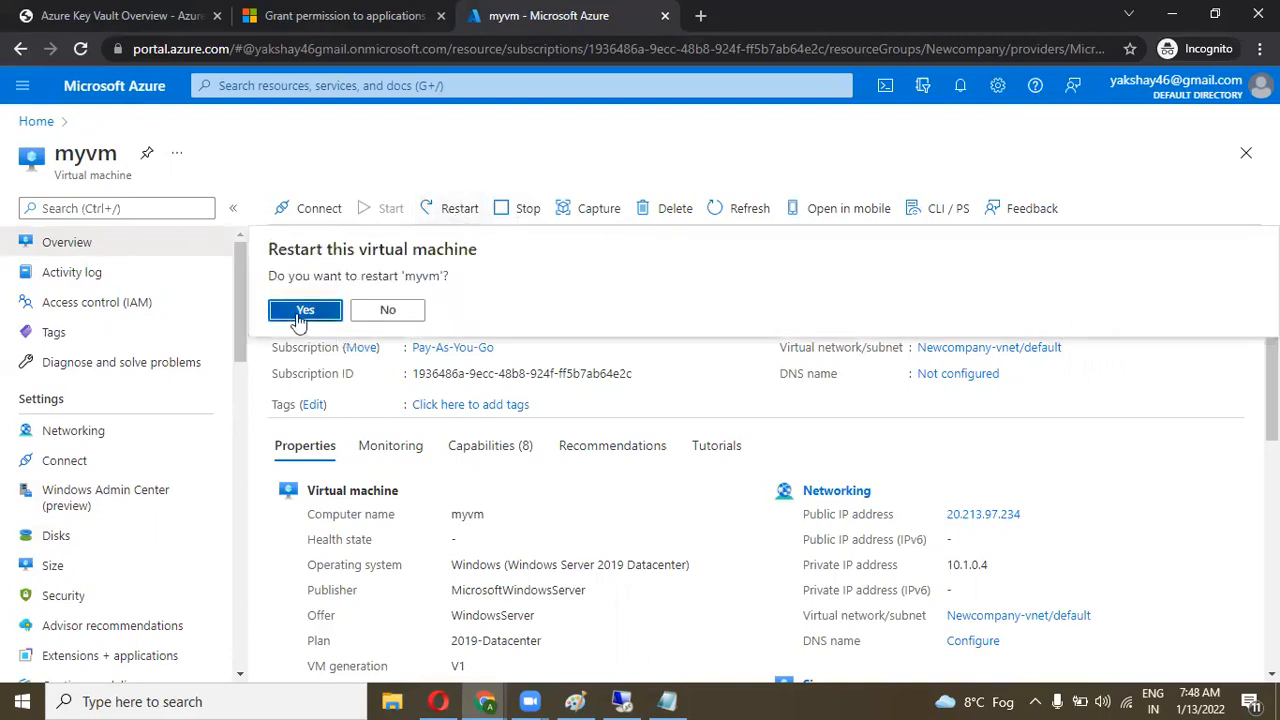
# Check the open remote desktop session, then reload myvm's overview in the portal and view the notifications
pyautogui.click(624, 701)
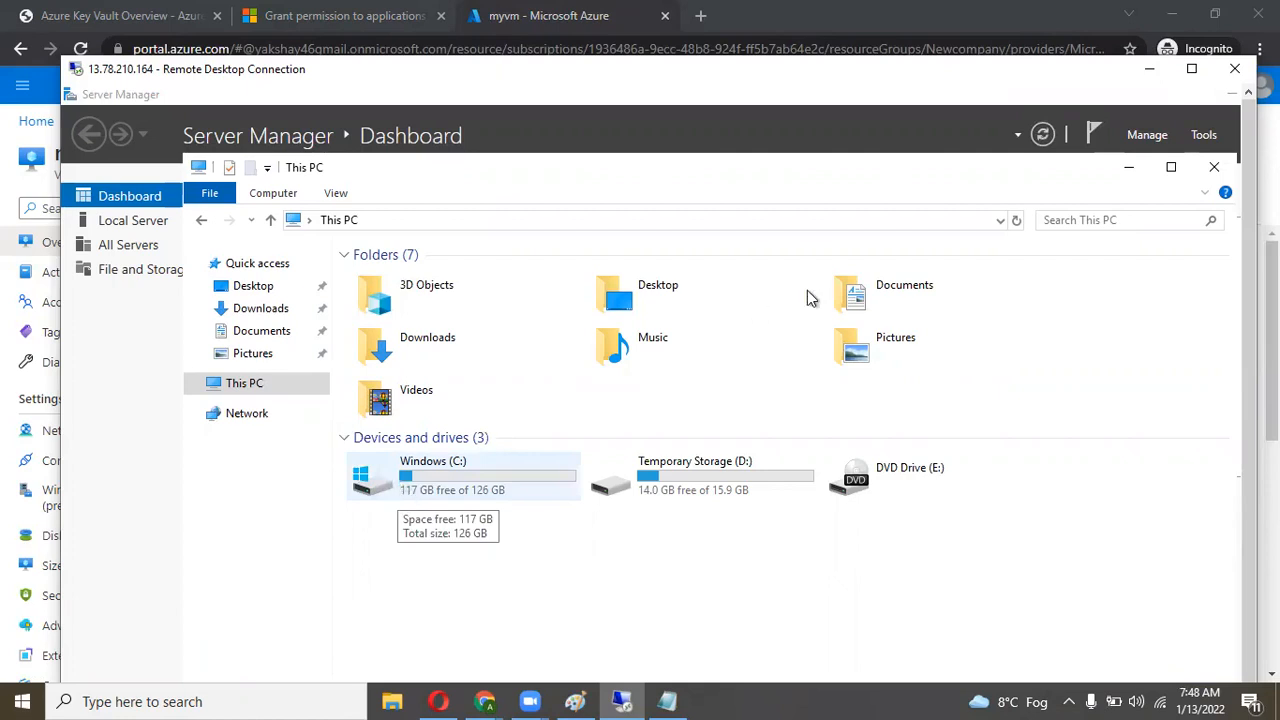
pyautogui.click(1149, 68)
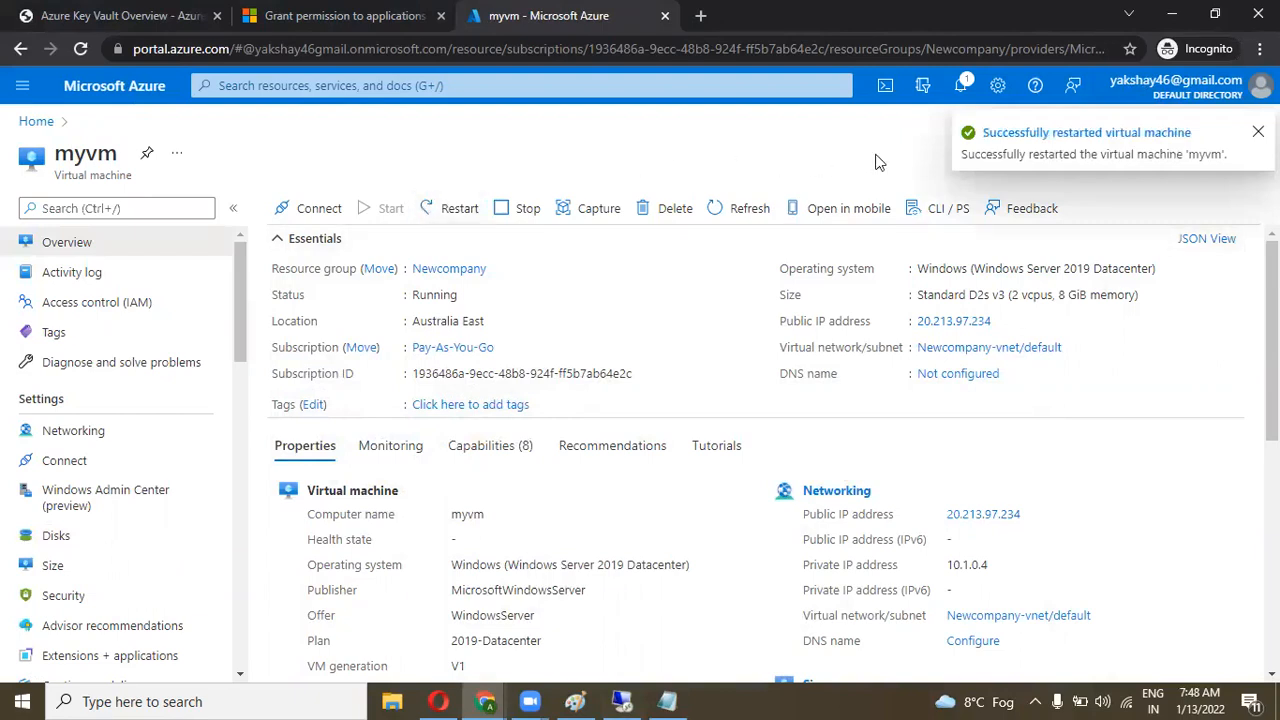
pyautogui.click(80, 52)
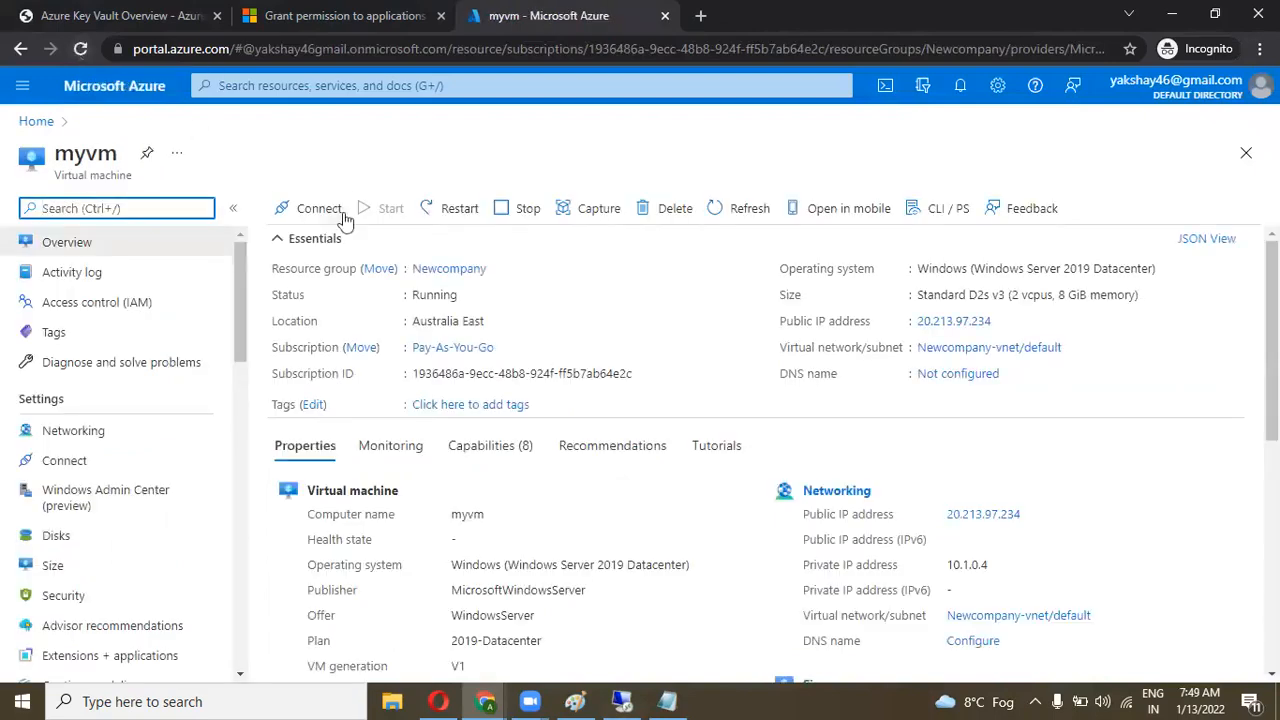
pyautogui.click(962, 87)
# Disconnect and close the old remote desktop session to 13.78.210.164 and return to myvm's overview
pyautogui.click(622, 701)
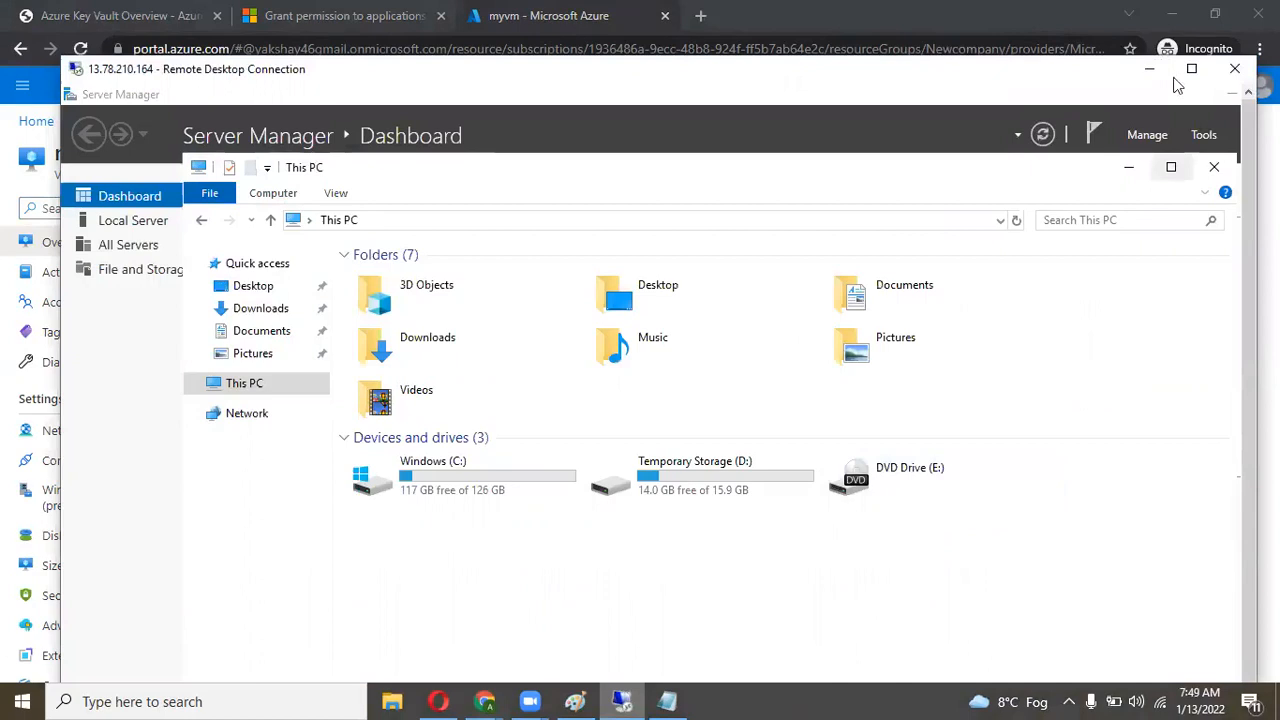
pyautogui.click(1230, 72)
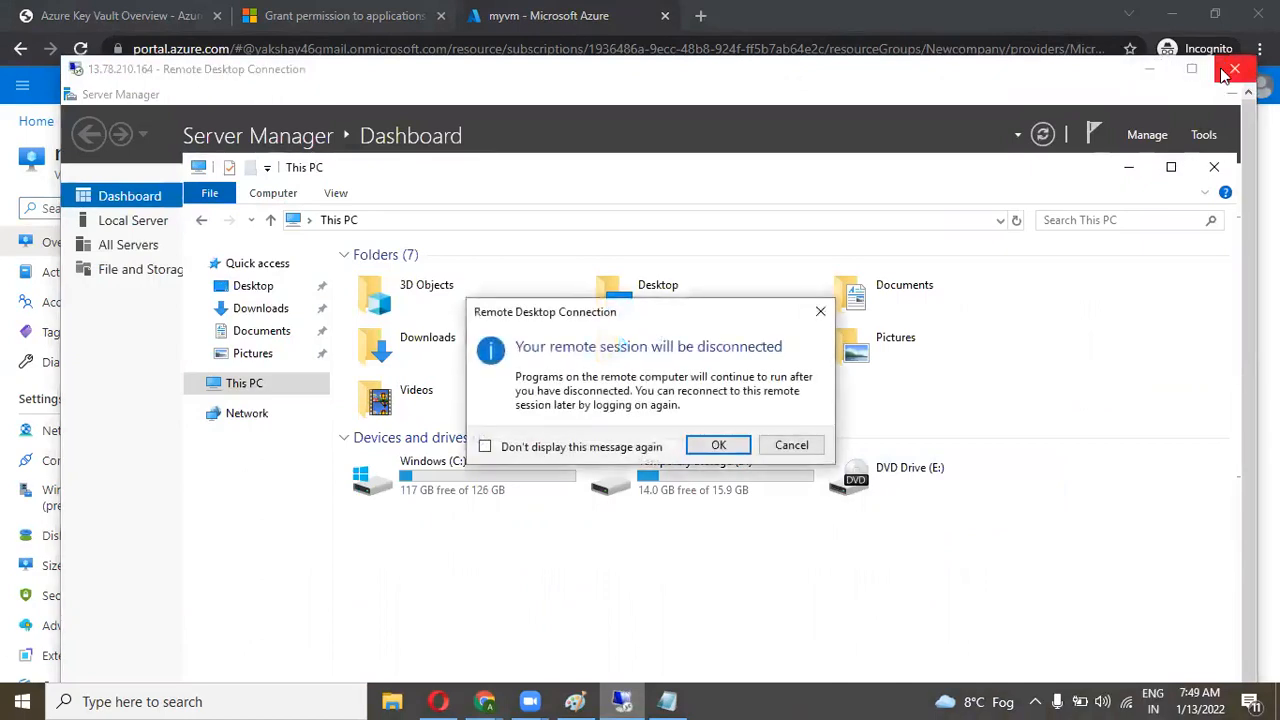
pyautogui.click(718, 445)
pyautogui.click(1246, 126)
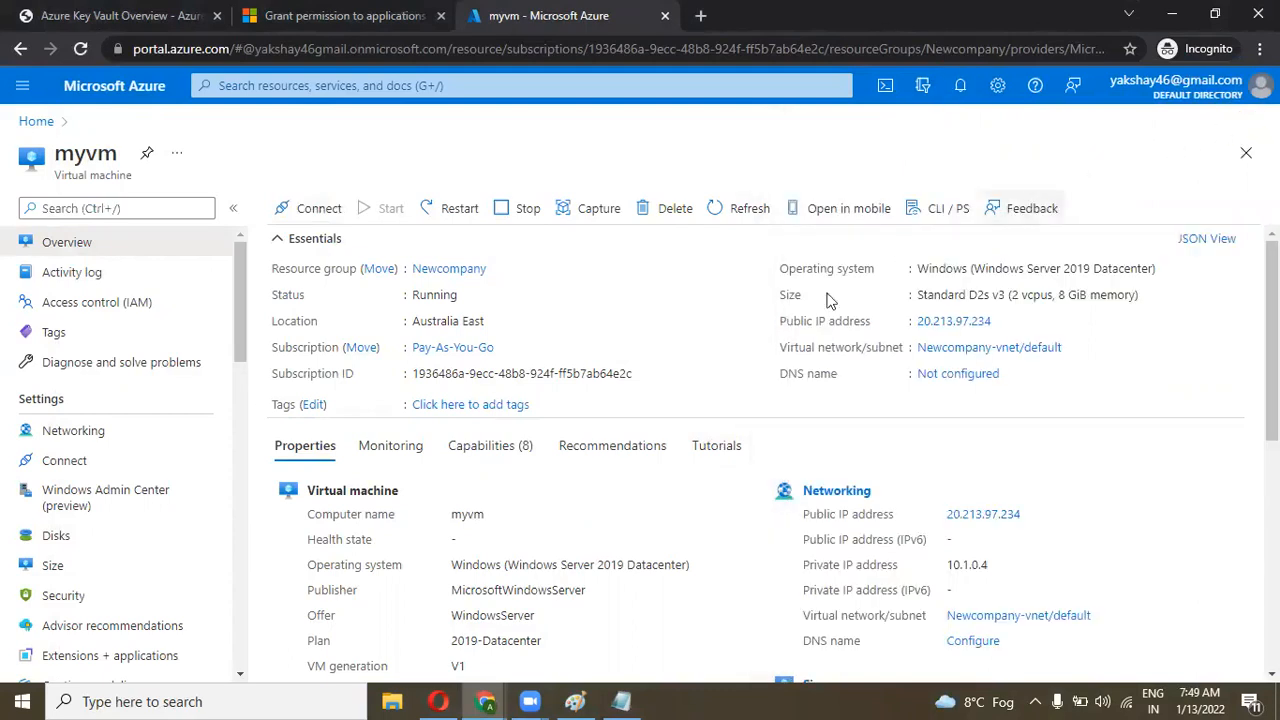
# Copy myvm's public IP address and start a Remote Desktop connection to 20.213.97.234
pyautogui.click(1001, 324)
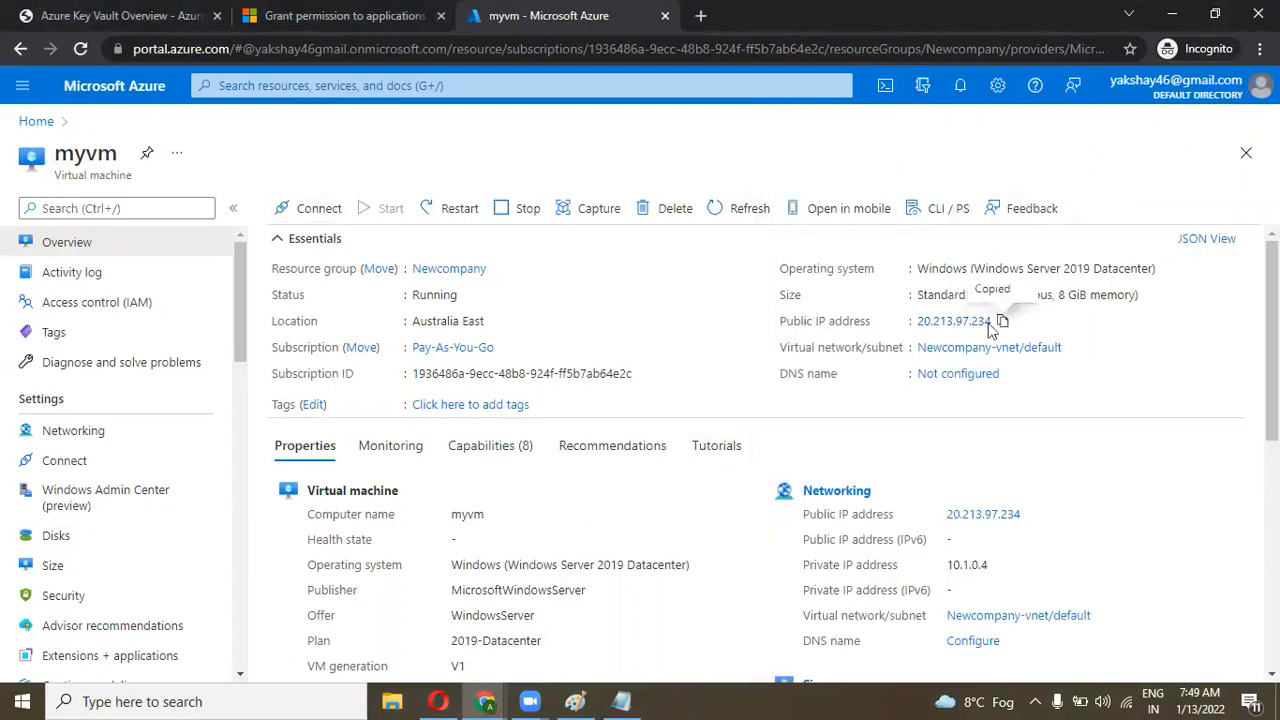
pyautogui.click(180, 700)
pyautogui.write('rdp')
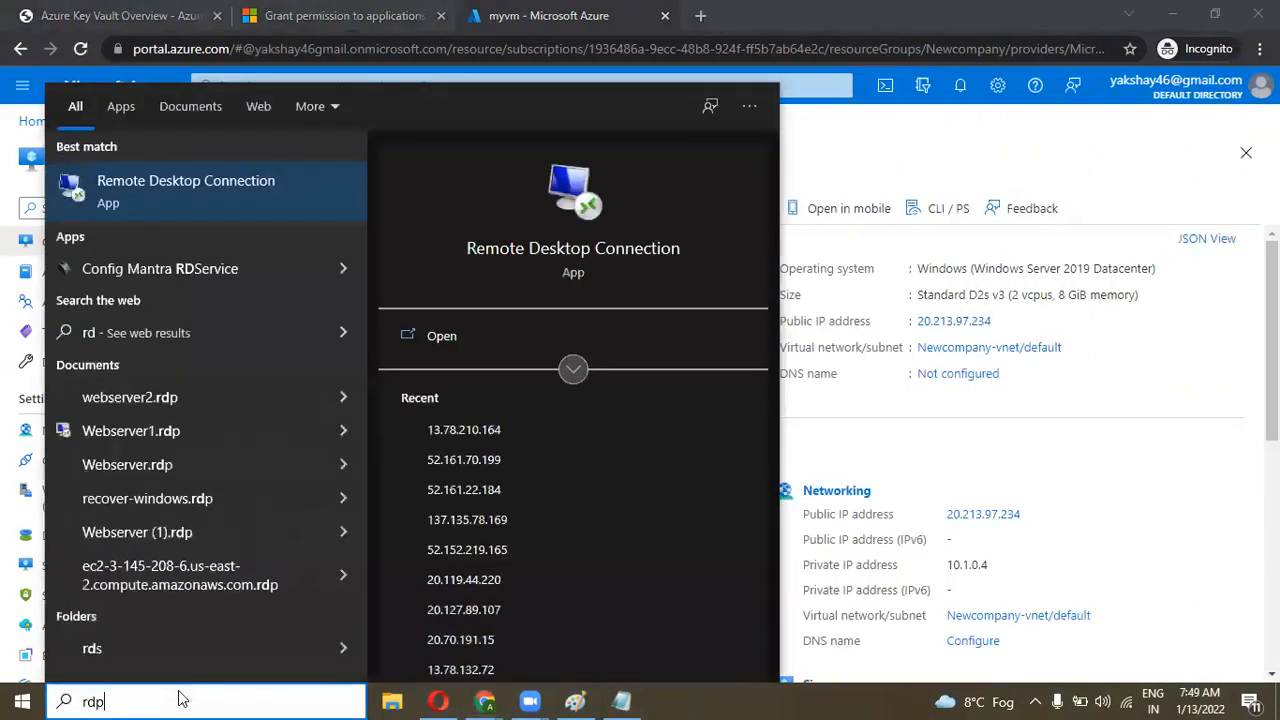
pyautogui.press('Return')
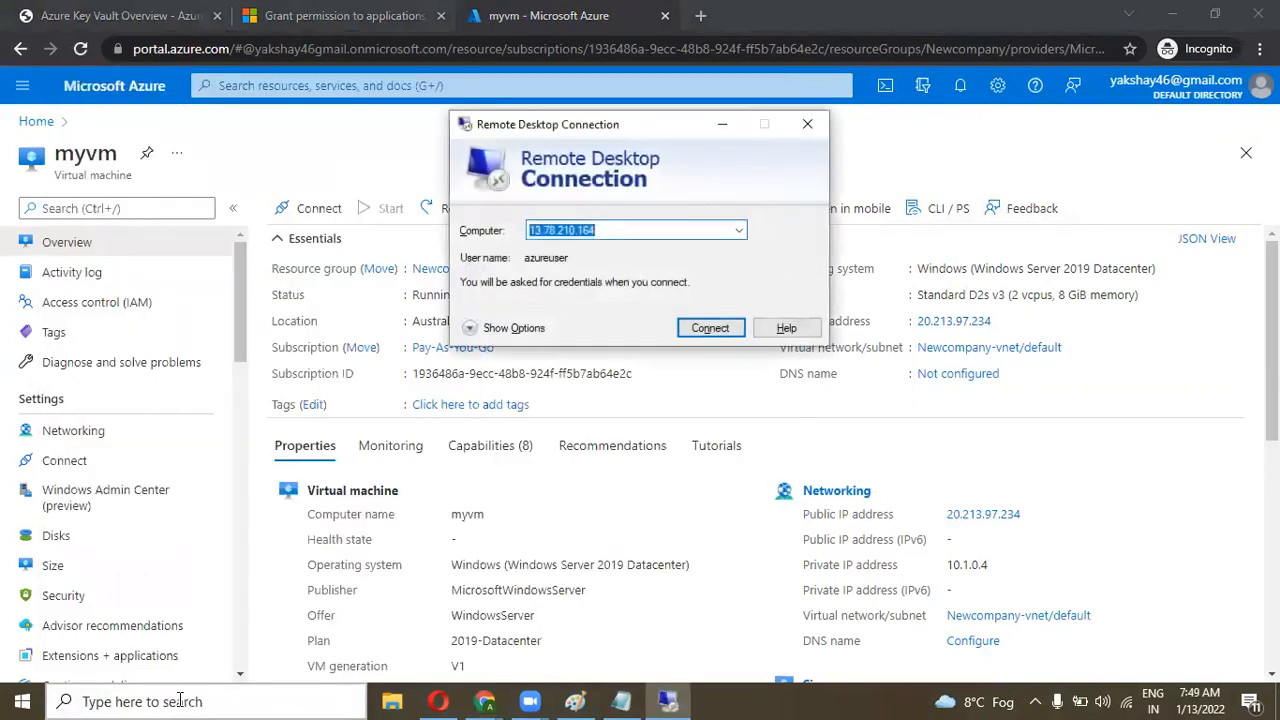
pyautogui.hotkey('ctrl', 'v')
pyautogui.press('Return')
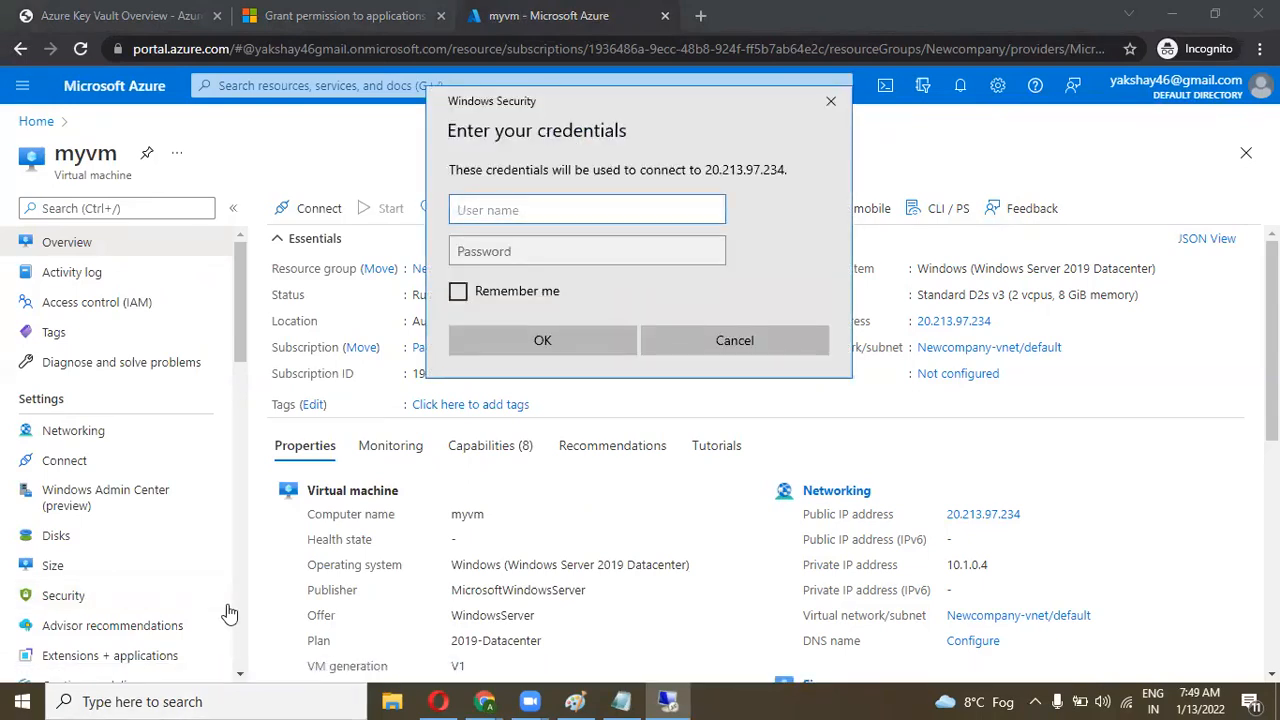
# Sign in to the remote desktop as azureuser with the account password and accept the connection prompts
pyautogui.write('azure')
pyautogui.write('user')
pyautogui.press('Tab')
pyautogui.press('capslock')
pyautogui.write('•')
pyautogui.press('capslock')
pyautogui.write('•••••••••')
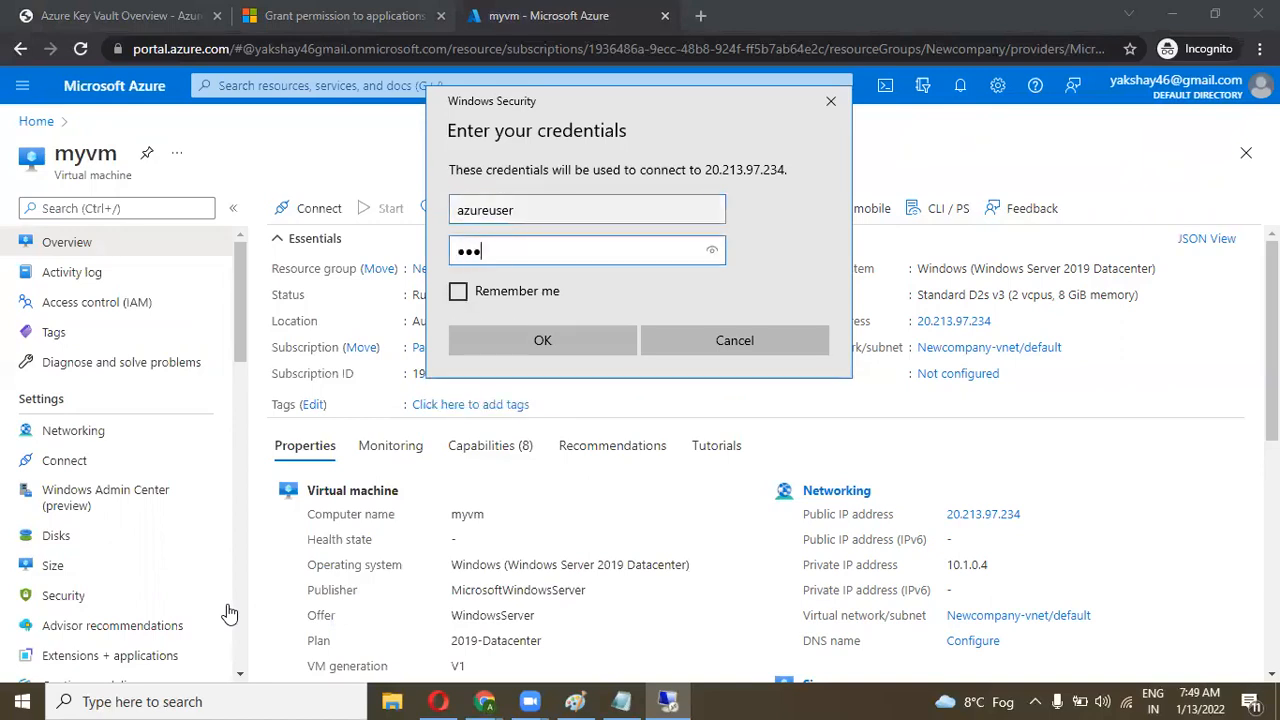
pyautogui.write('•••••')
pyautogui.press('Return')
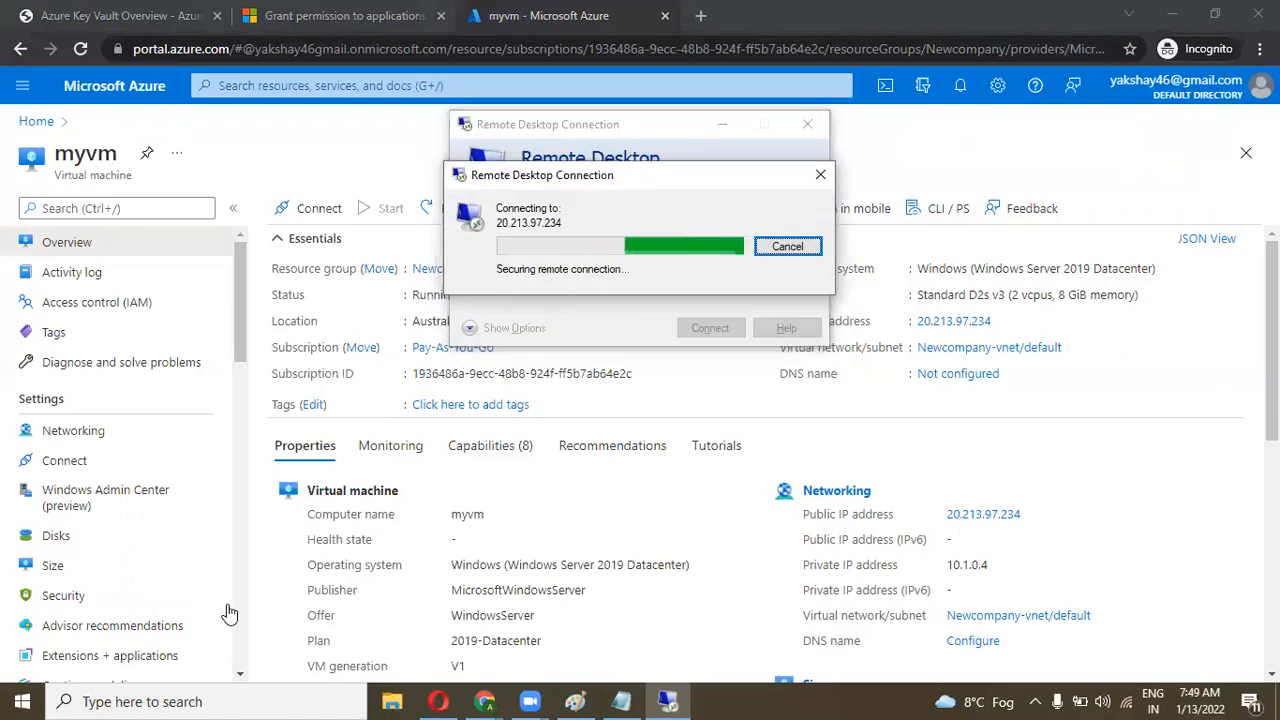
pyautogui.click(645, 358)
pyautogui.click(690, 393)
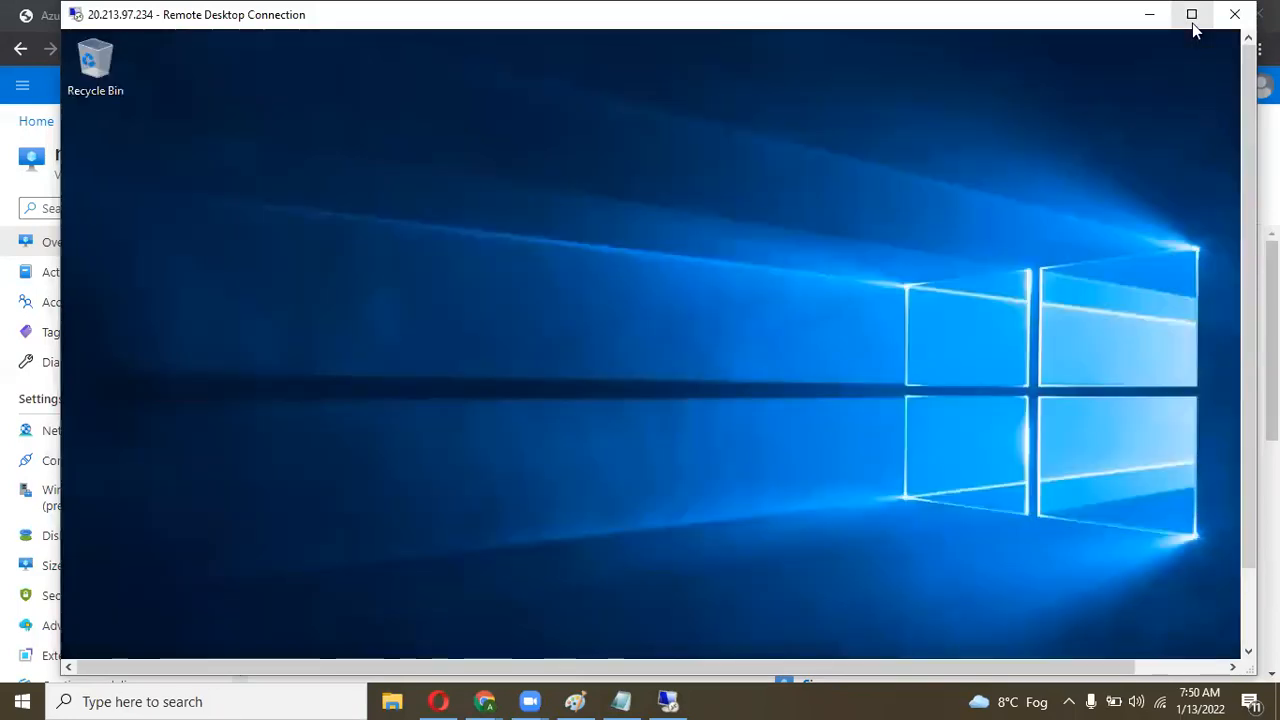
# Clear the startup prompts in the full-screen remote session, declining network discovery, and open This PC to inspect the VM's drives
pyautogui.click(1193, 25)
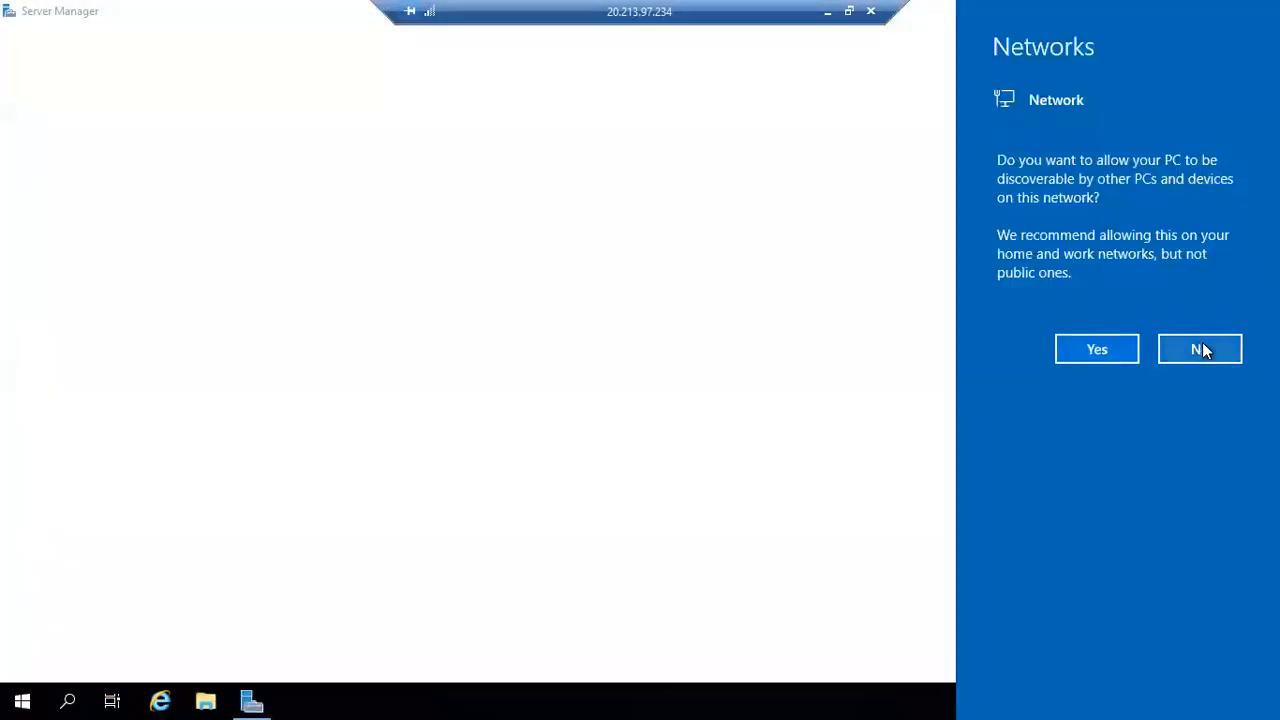
pyautogui.click(1200, 349)
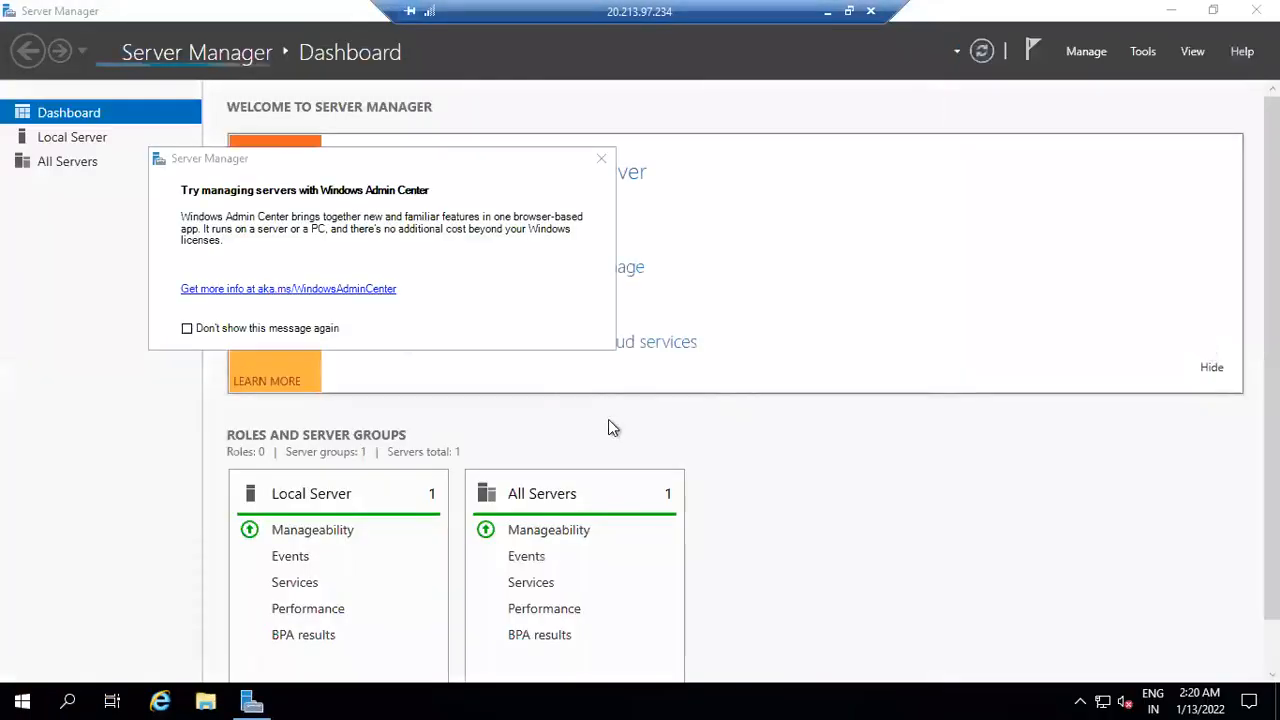
pyautogui.click(601, 160)
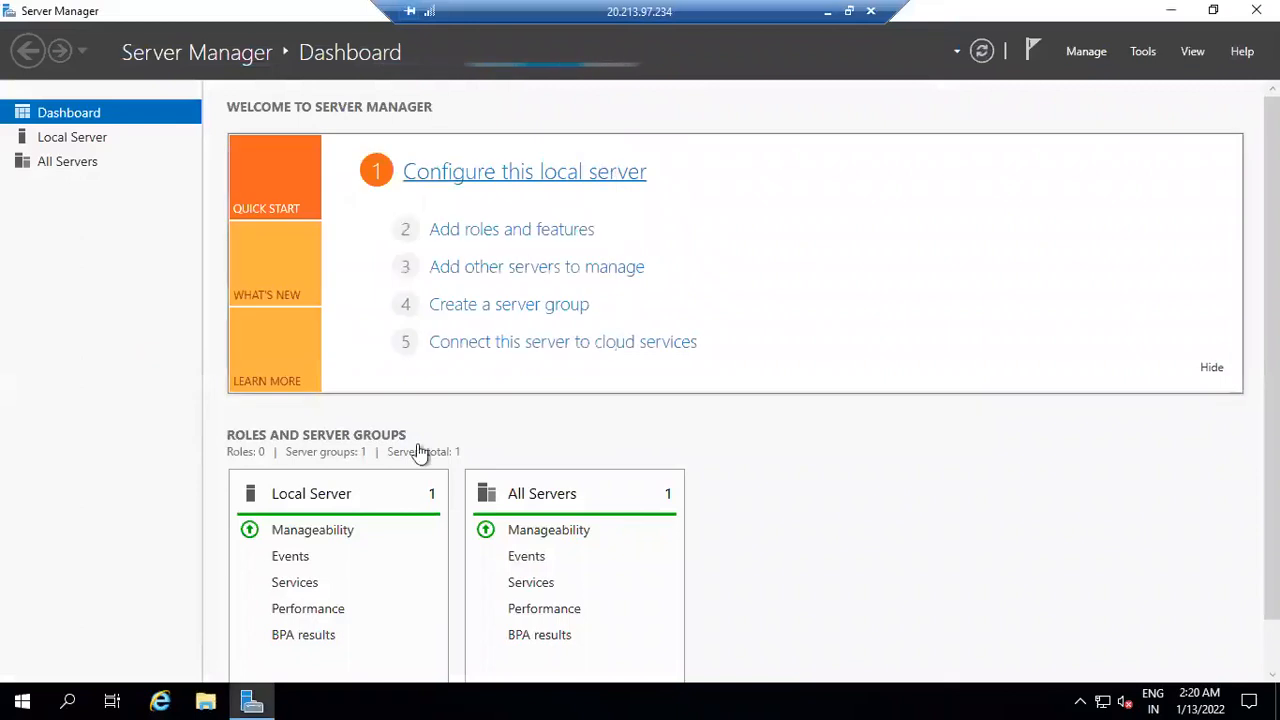
pyautogui.click(205, 700)
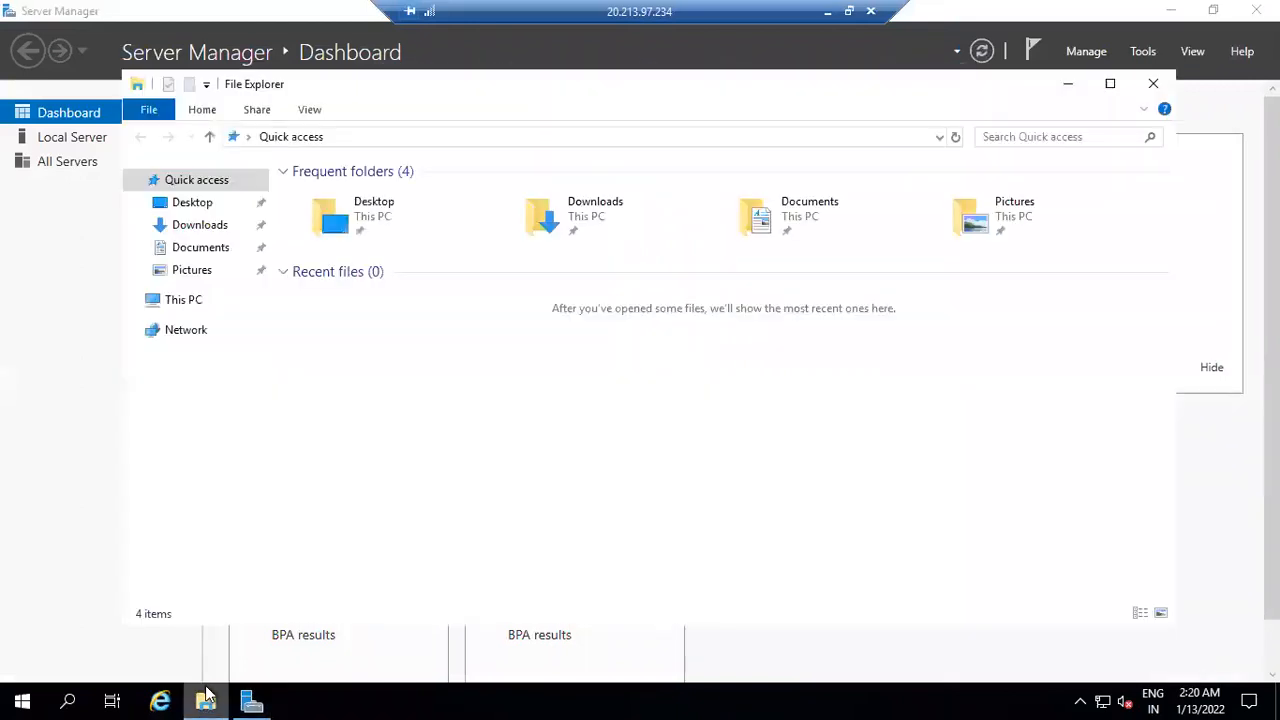
pyautogui.click(188, 305)
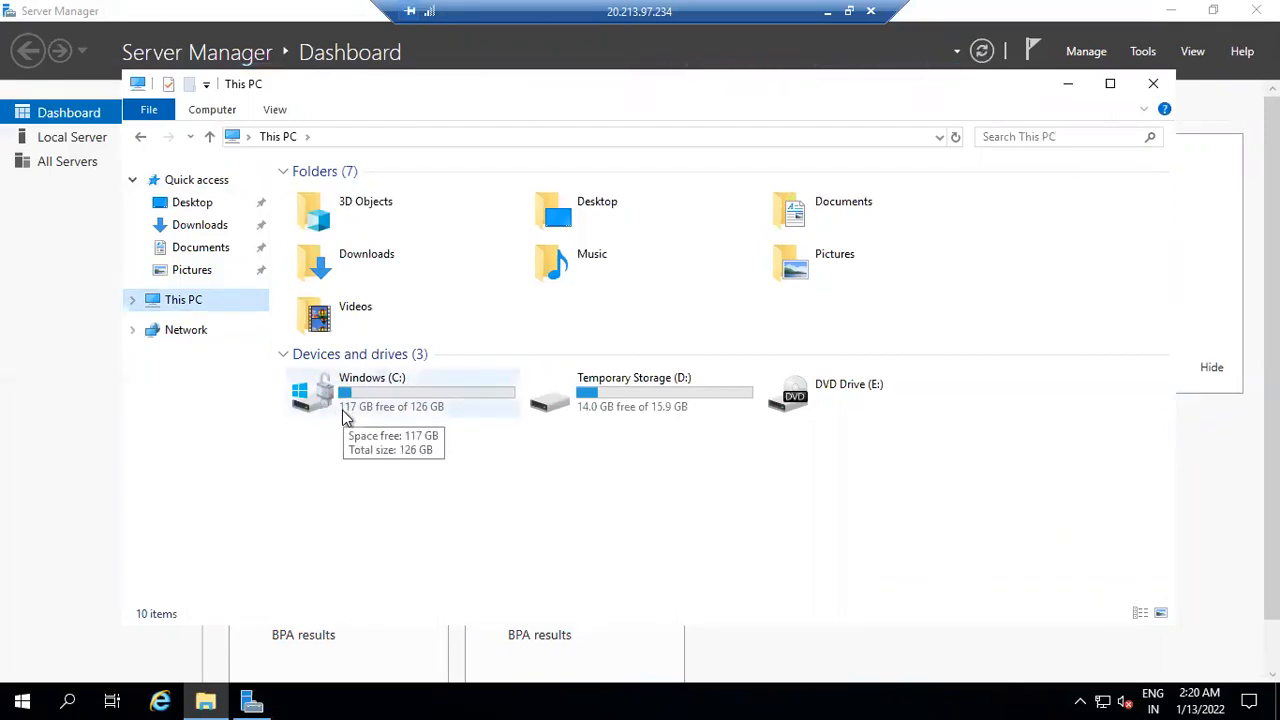
# Rearrange the Server Manager and remote session windows, and return to the Azure portal
pyautogui.click(1214, 12)
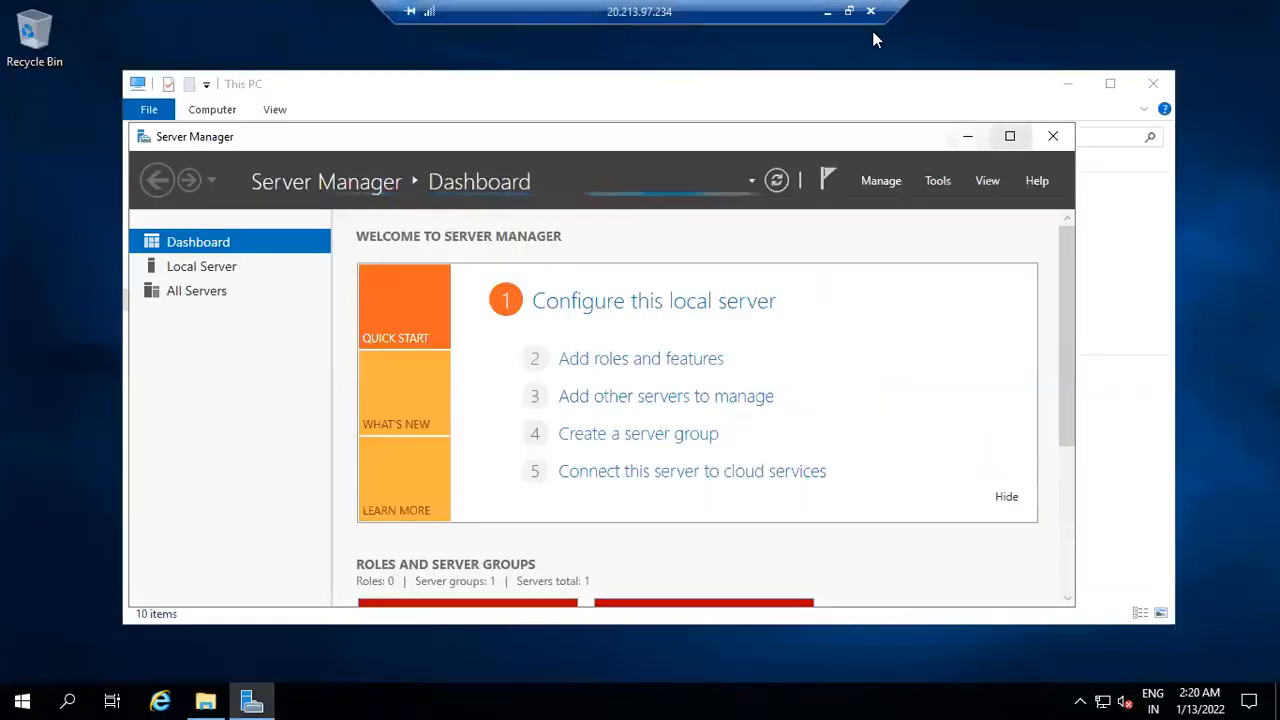
pyautogui.click(849, 11)
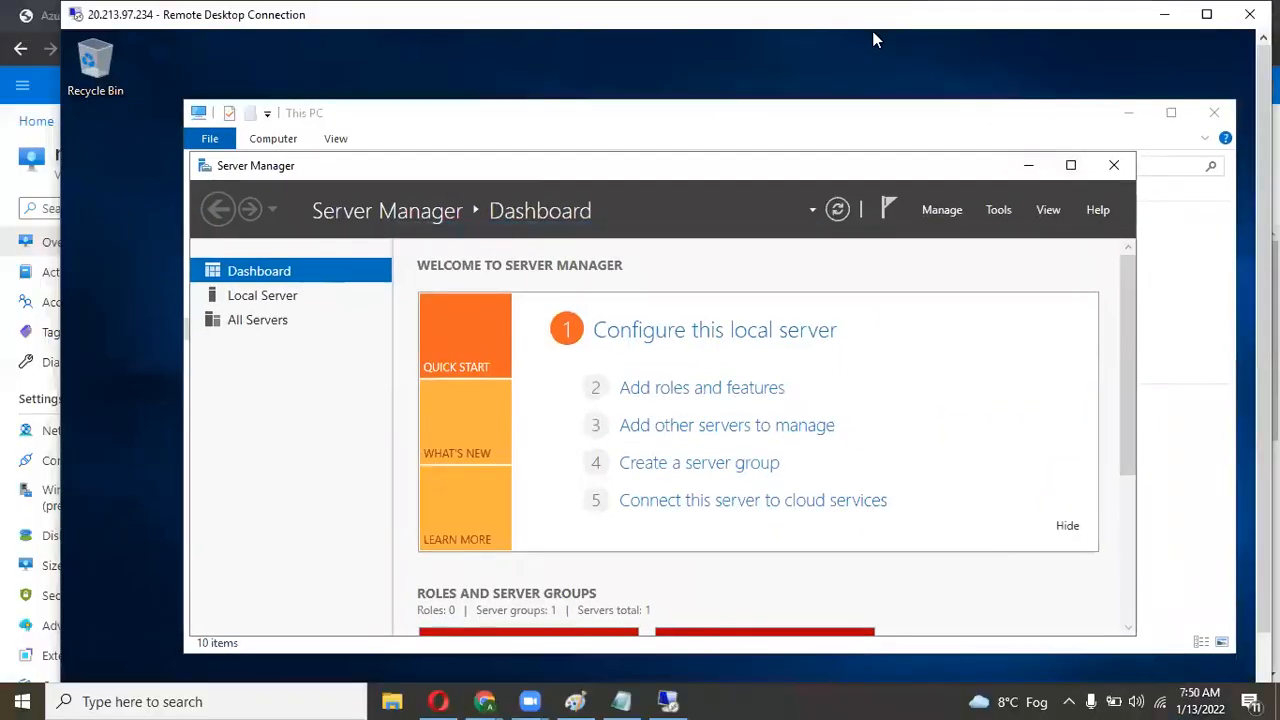
pyautogui.click(1070, 167)
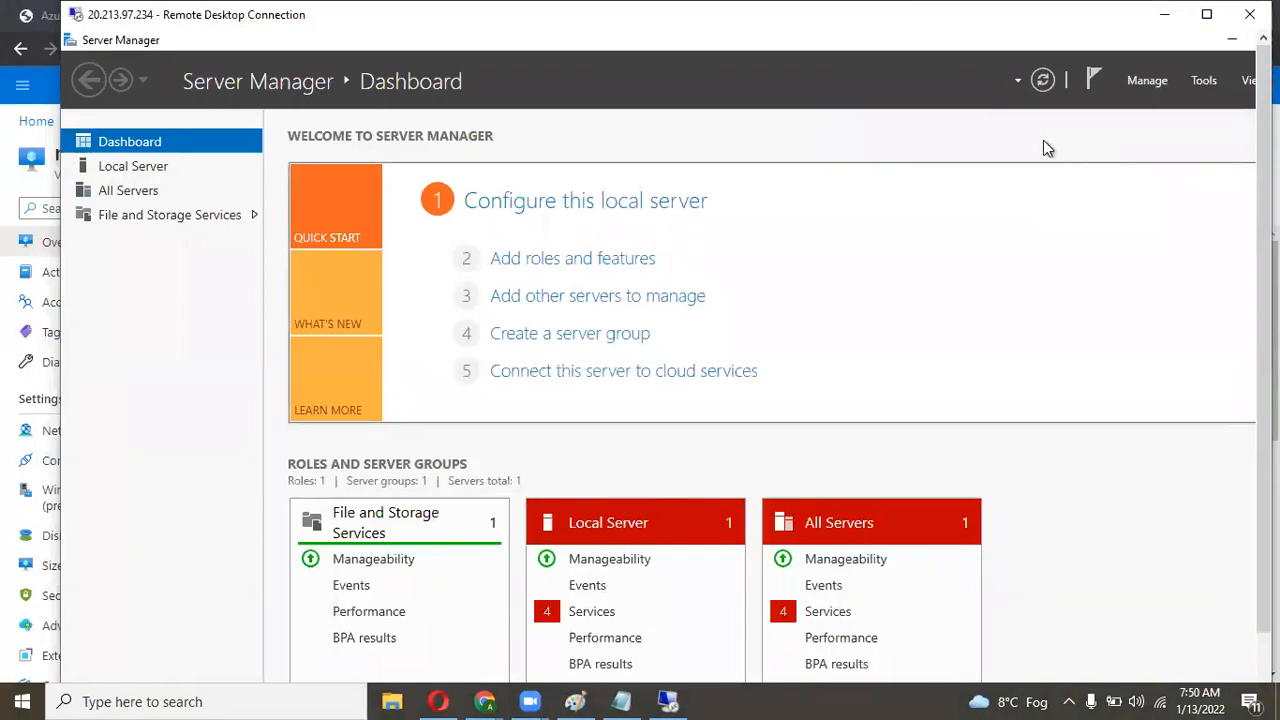
pyautogui.click(1204, 14)
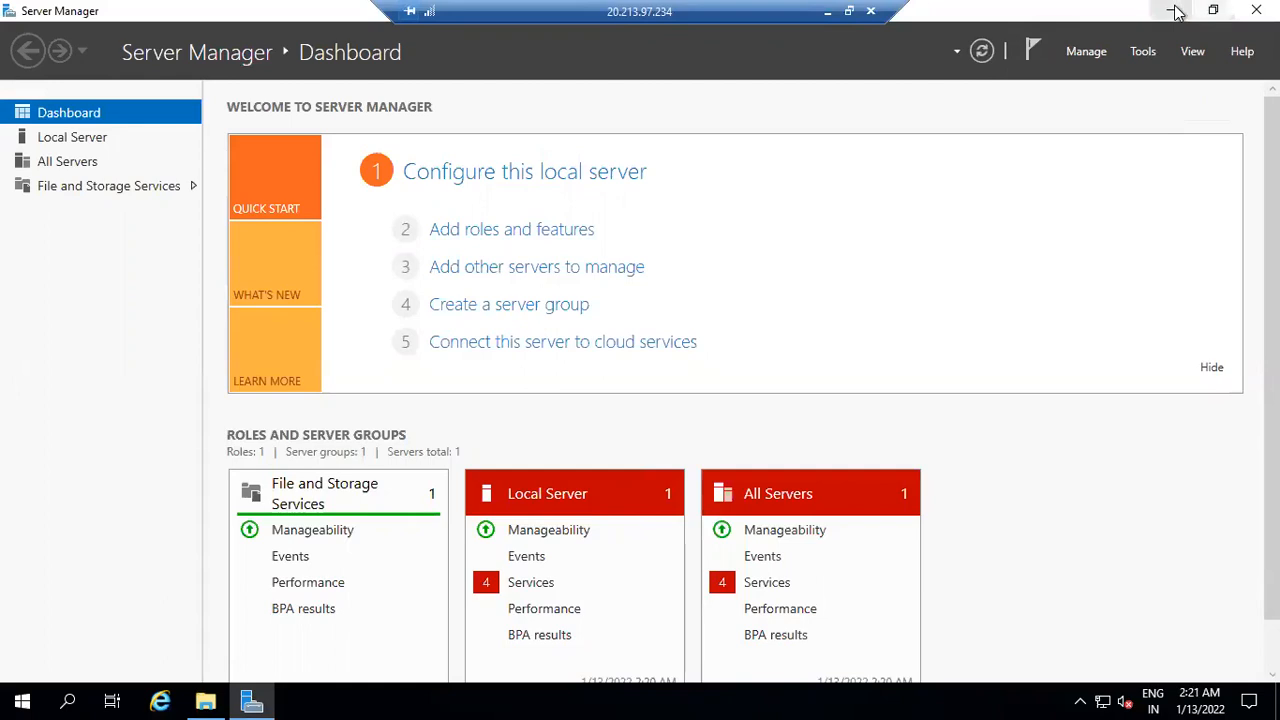
pyautogui.click(1172, 10)
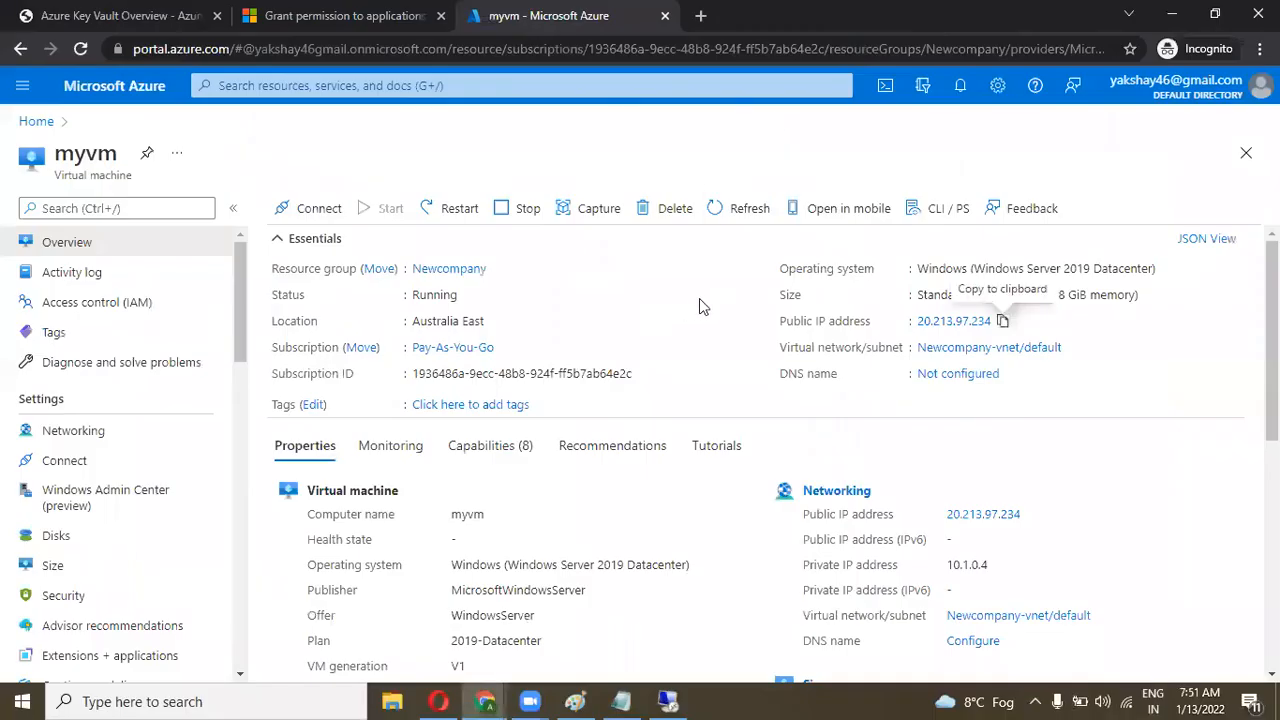
# Open myvm's disks and examine the encryption type listed for the OS disk
pyautogui.moveTo(240, 294); pyautogui.dragTo(242, 310)
pyautogui.click(90, 481)
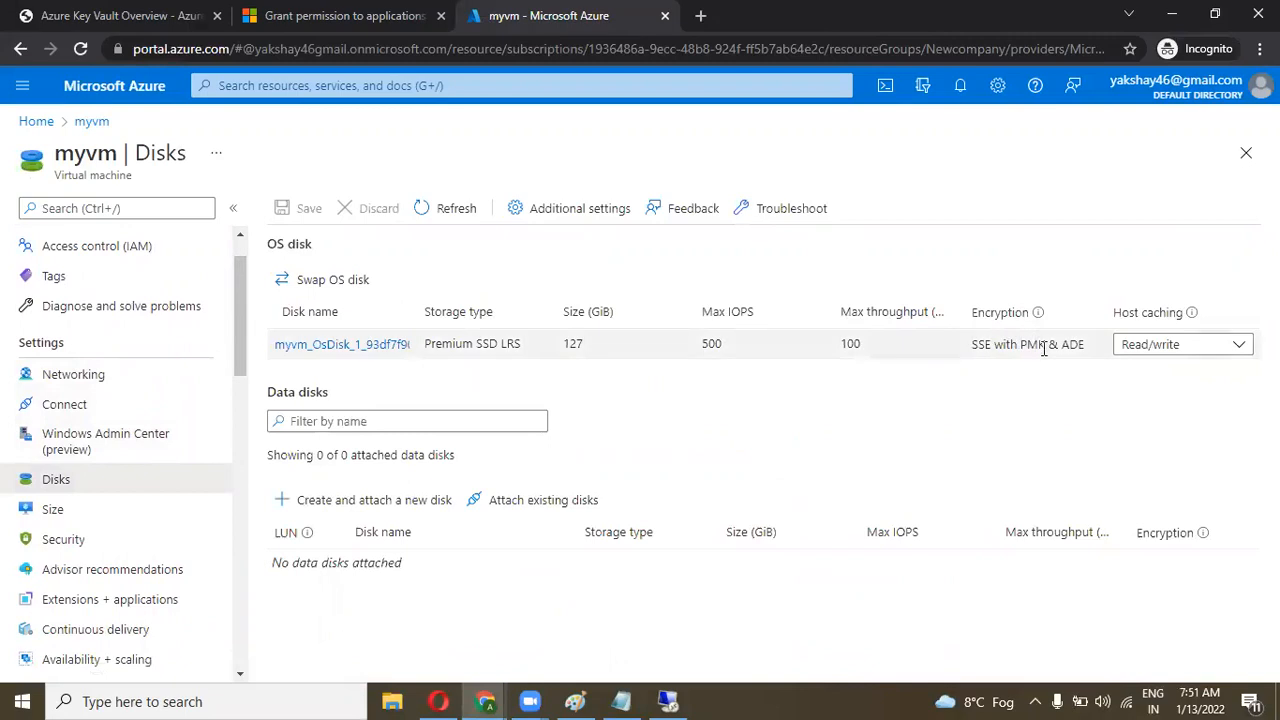
pyautogui.moveTo(1046, 344); pyautogui.dragTo(973, 359)
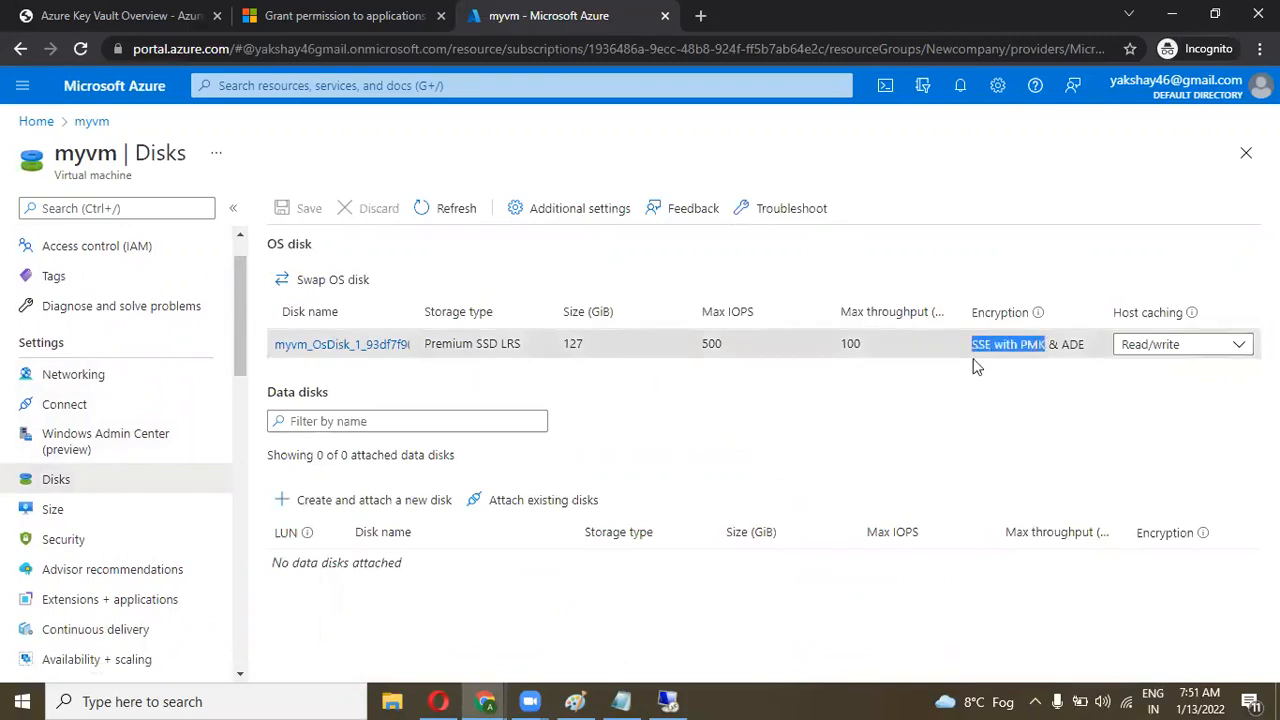
pyautogui.click(1087, 357)
pyautogui.moveTo(1084, 350); pyautogui.dragTo(976, 350)
pyautogui.click(1045, 378)
pyautogui.click(984, 373)
pyautogui.moveTo(1084, 344); pyautogui.dragTo(970, 348)
pyautogui.click(972, 348)
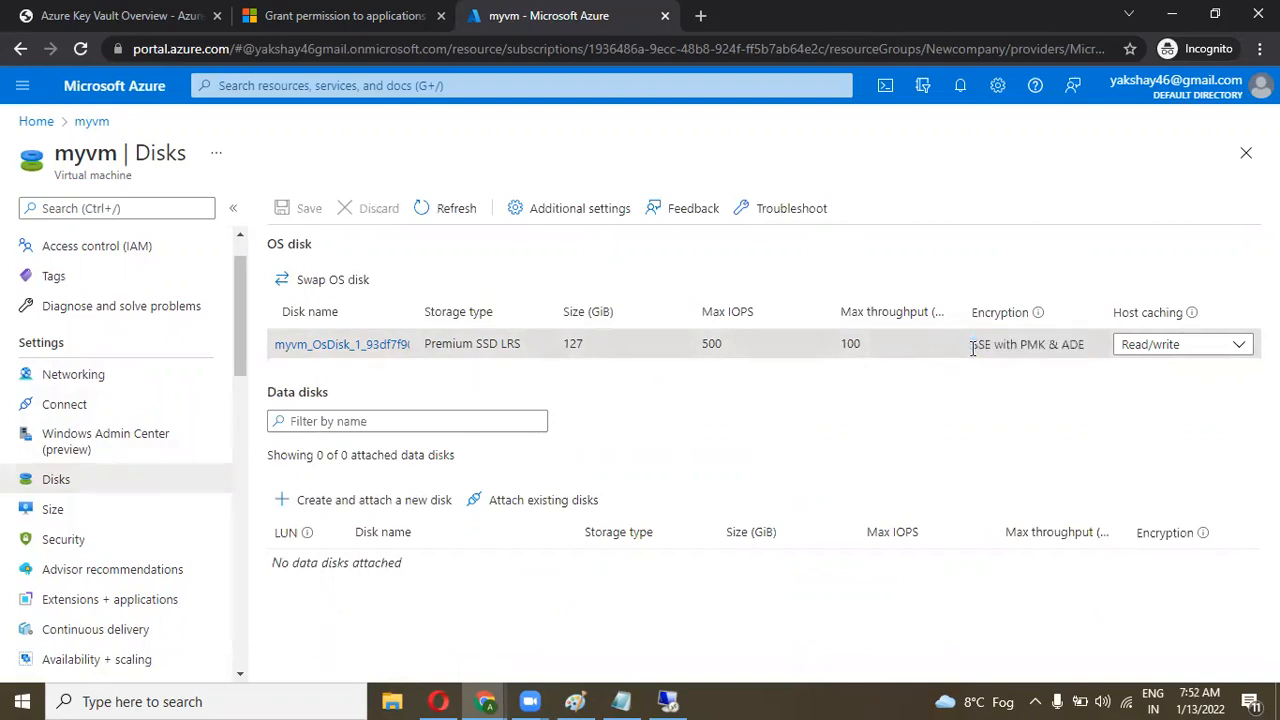
pyautogui.moveTo(972, 348); pyautogui.dragTo(1085, 342)
pyautogui.click(1086, 343)
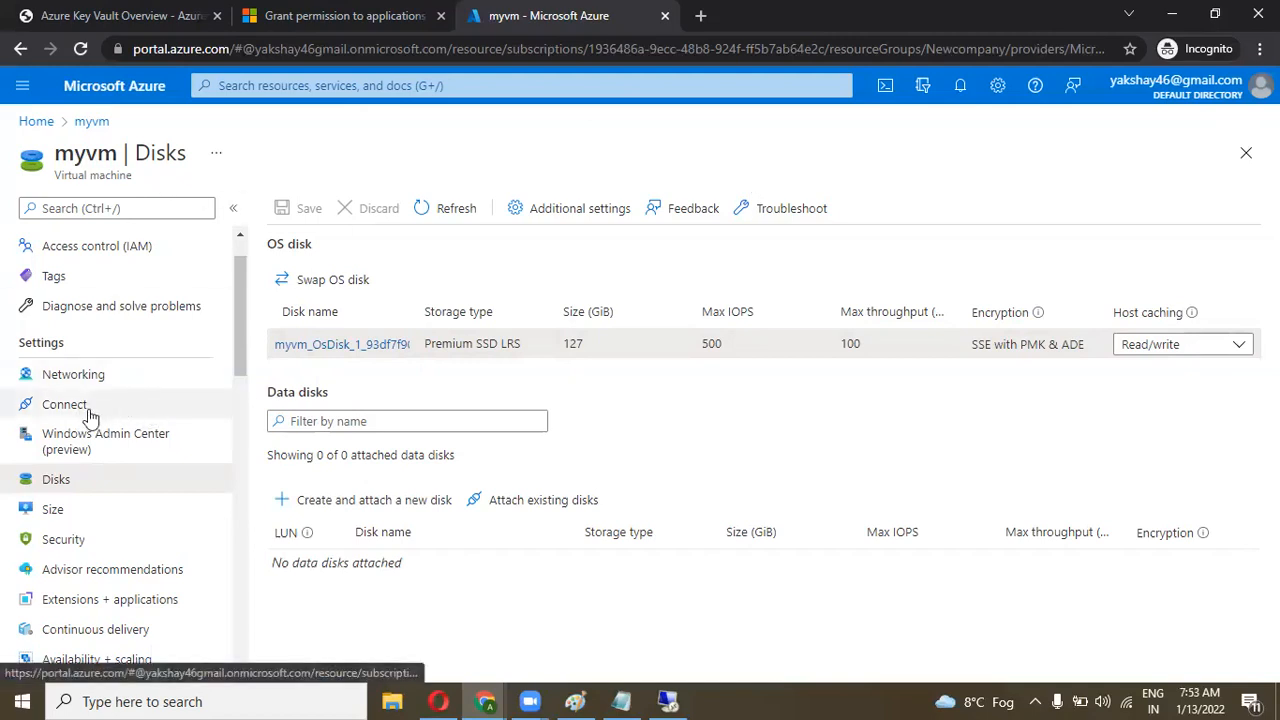
# Search the portal for key vaults and open myaustraliakeyvault
pyautogui.moveTo(240, 321)
pyautogui.mouseDown()
pyautogui.moveTo(242, 289)
pyautogui.moveTo(236, 345)
pyautogui.moveTo(236, 332)
pyautogui.mouseUp()
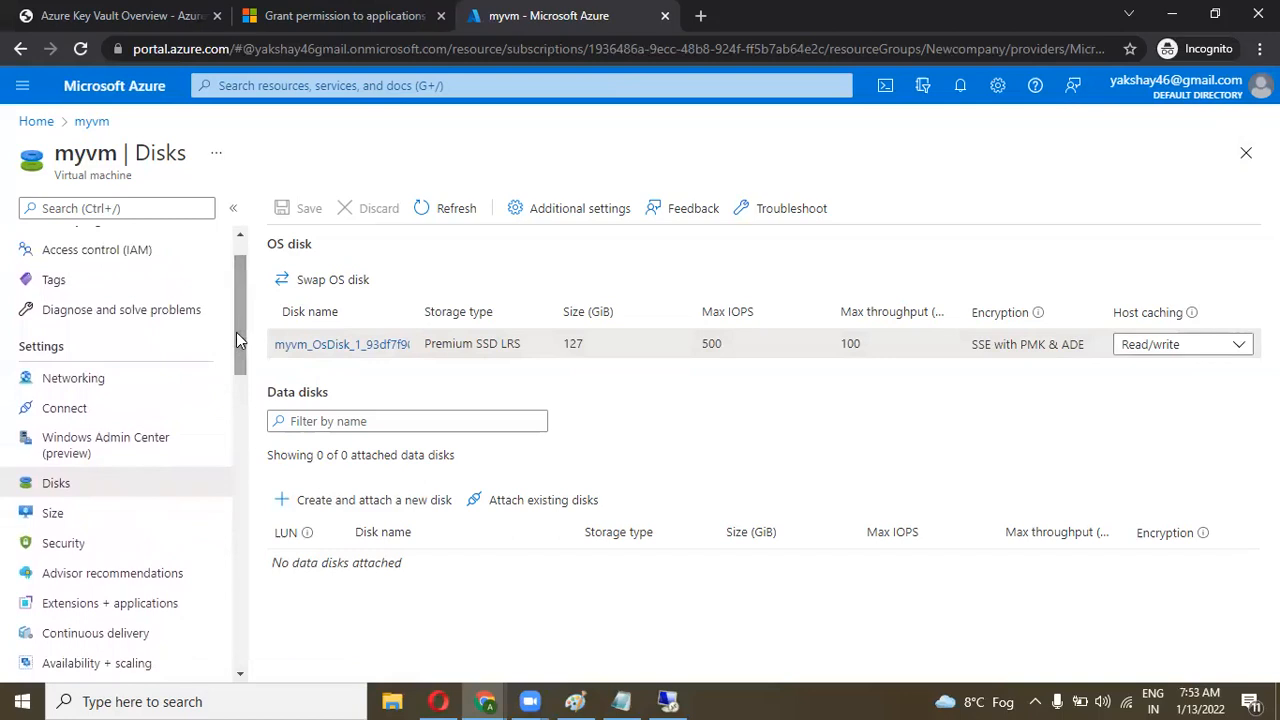
pyautogui.moveTo(236, 332); pyautogui.dragTo(236, 311)
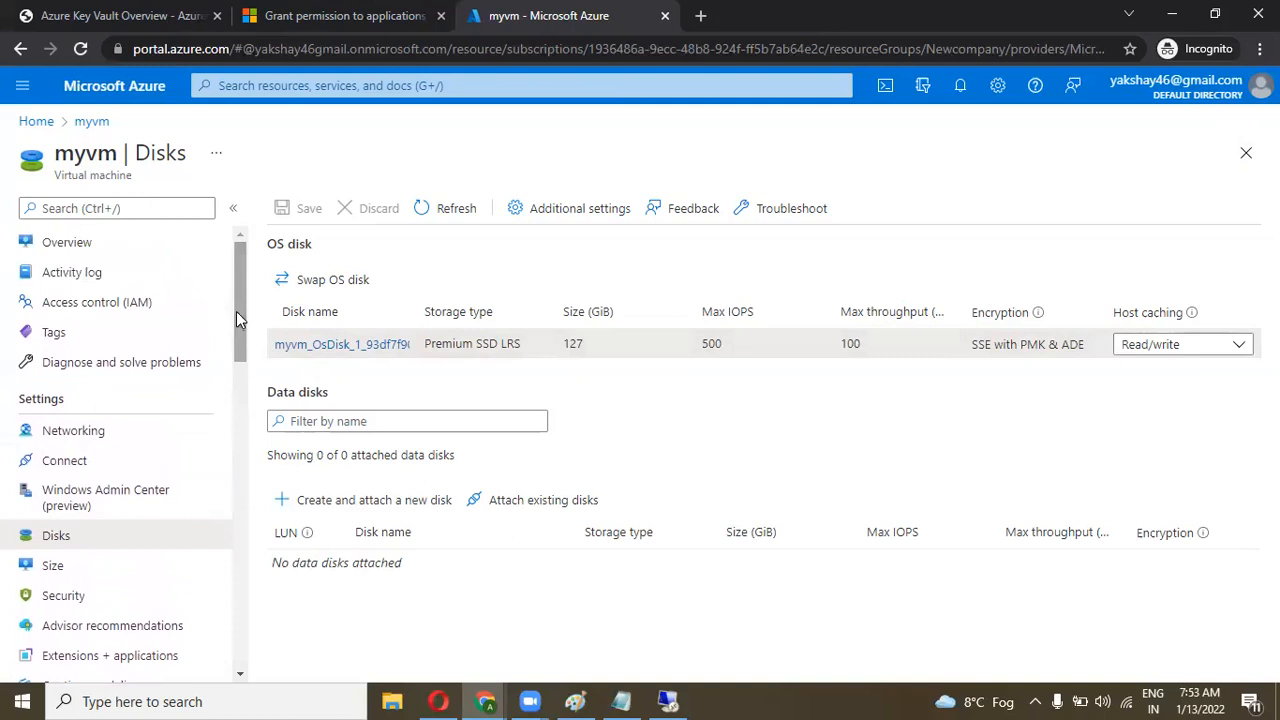
pyautogui.click(341, 90)
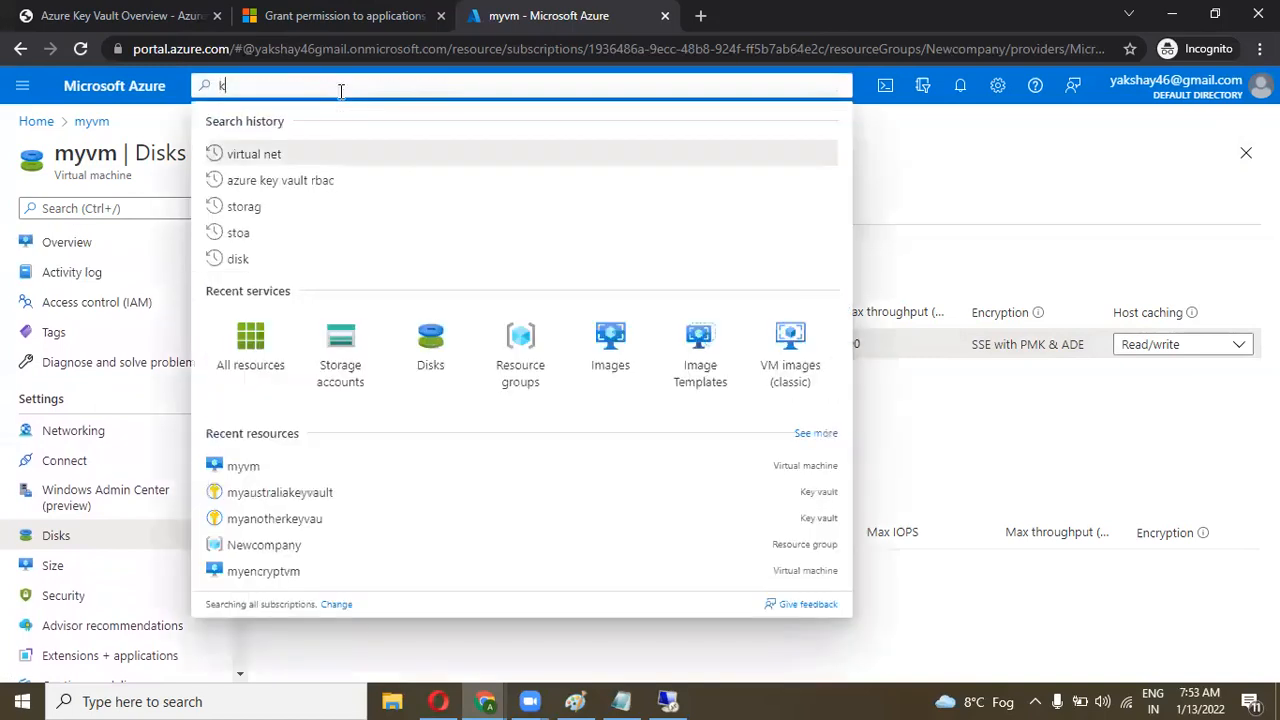
pyautogui.write('key')
pyautogui.click(253, 164)
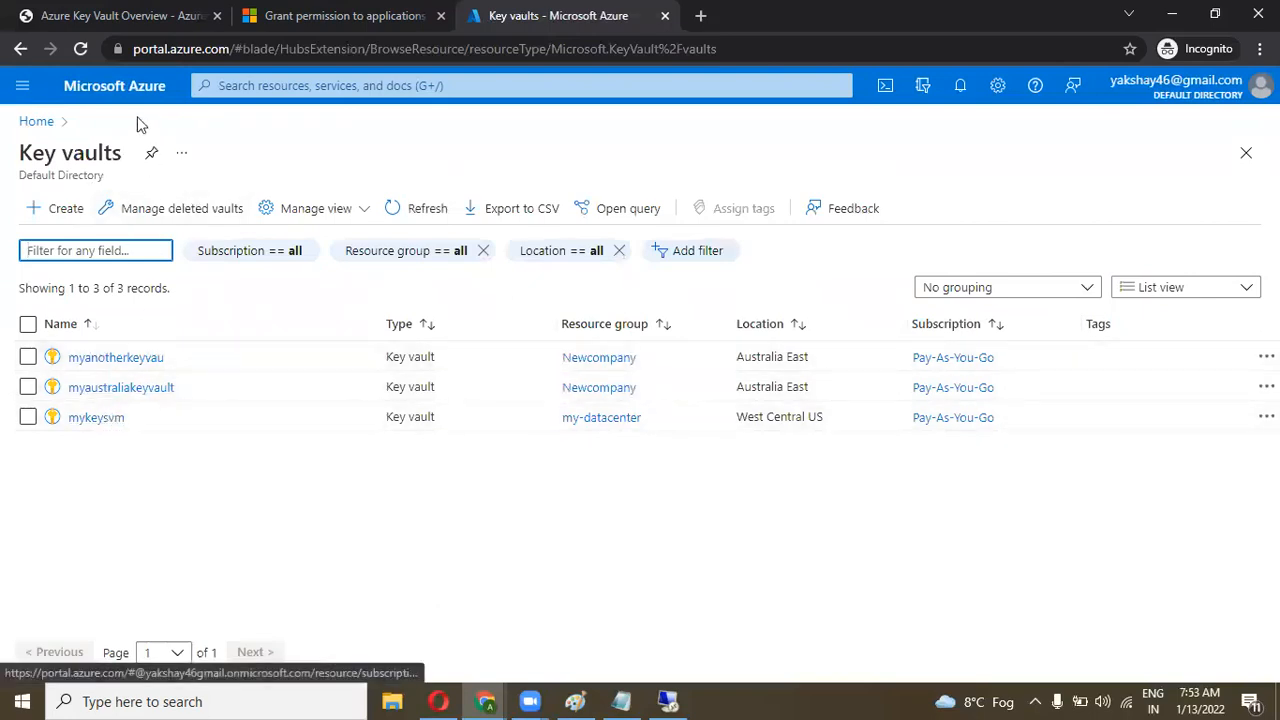
pyautogui.click(124, 390)
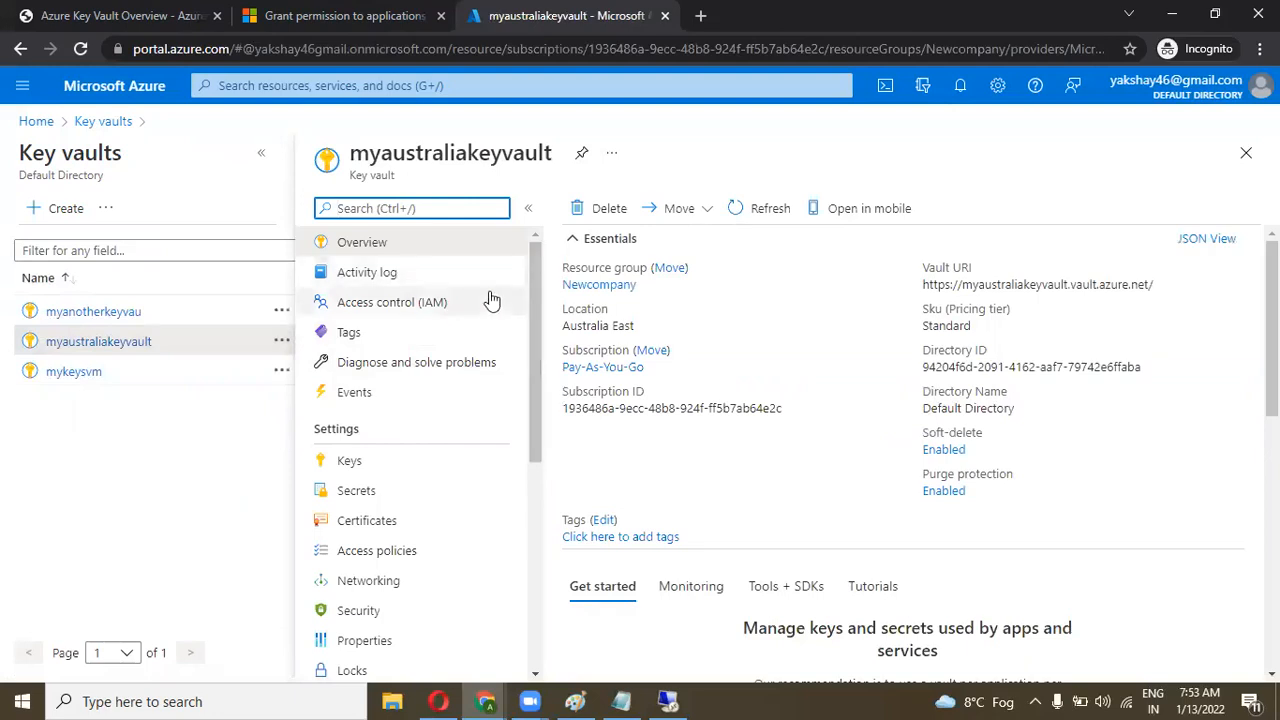
# Examine the role assignments in myaustraliakeyvault's access control (IAM), and close the vault
pyautogui.click(458, 307)
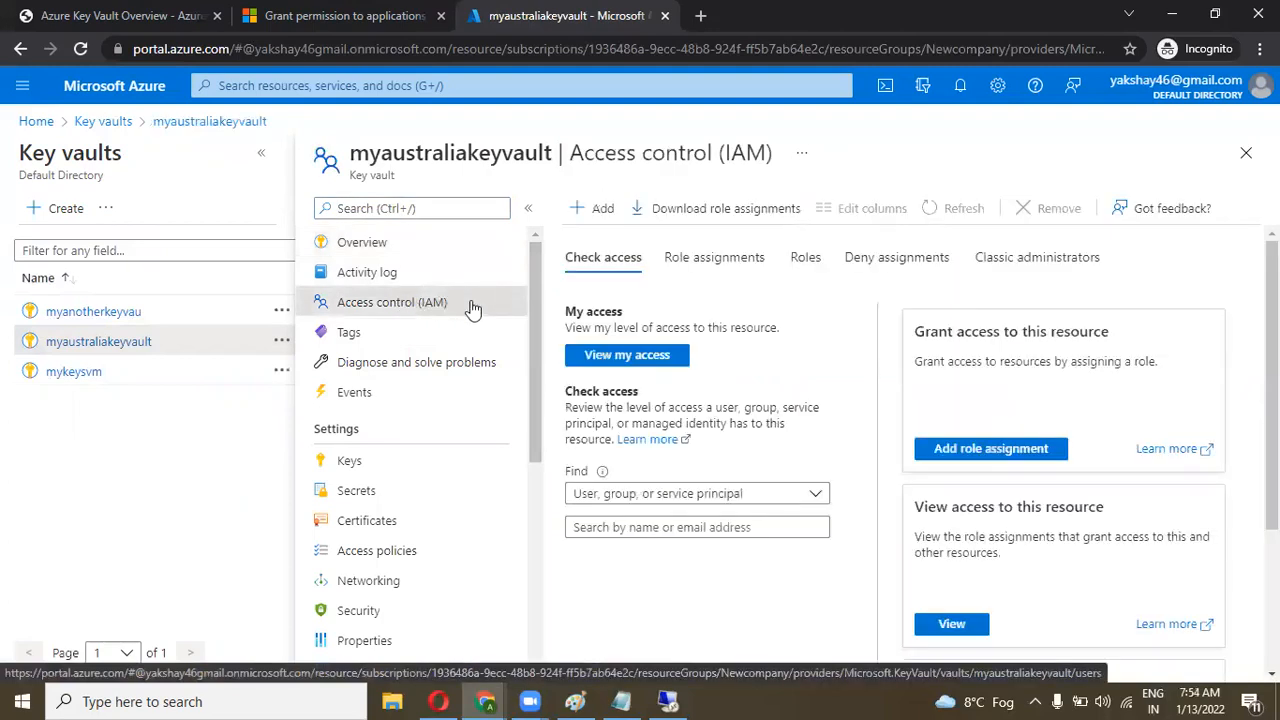
pyautogui.click(716, 262)
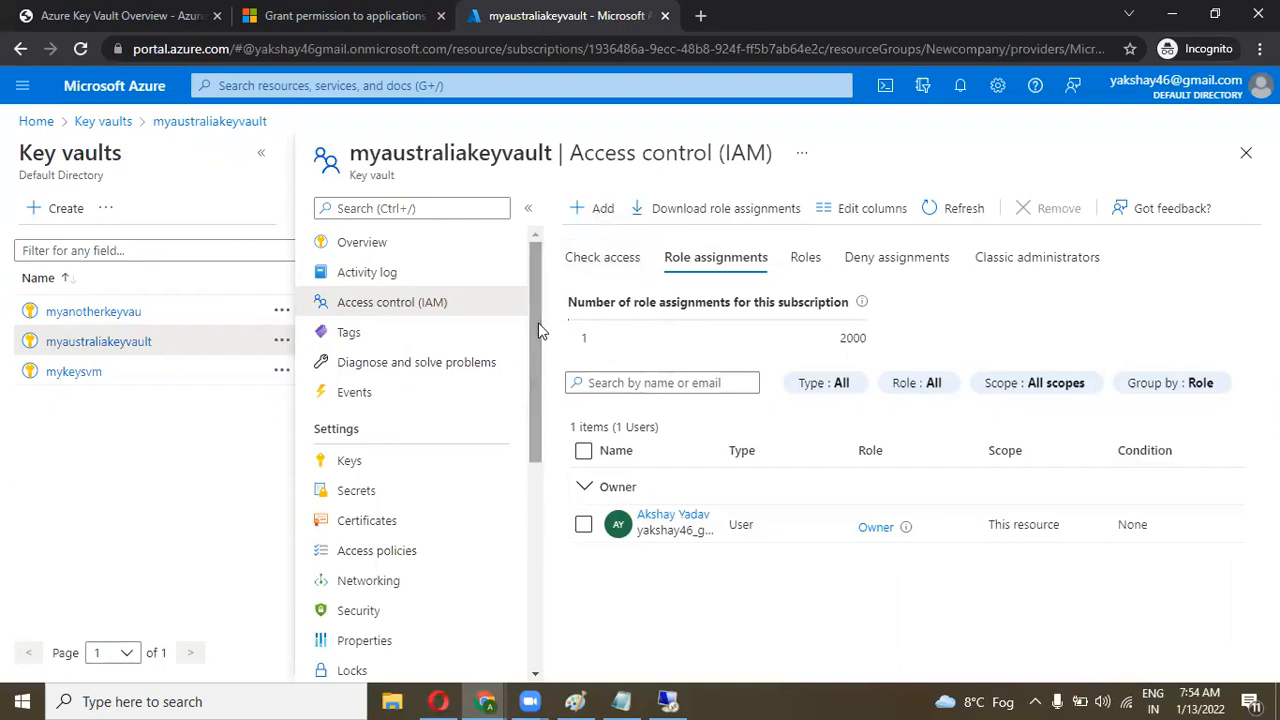
pyautogui.scroll(-1, 536, 292)
pyautogui.scroll(1, 534, 266)
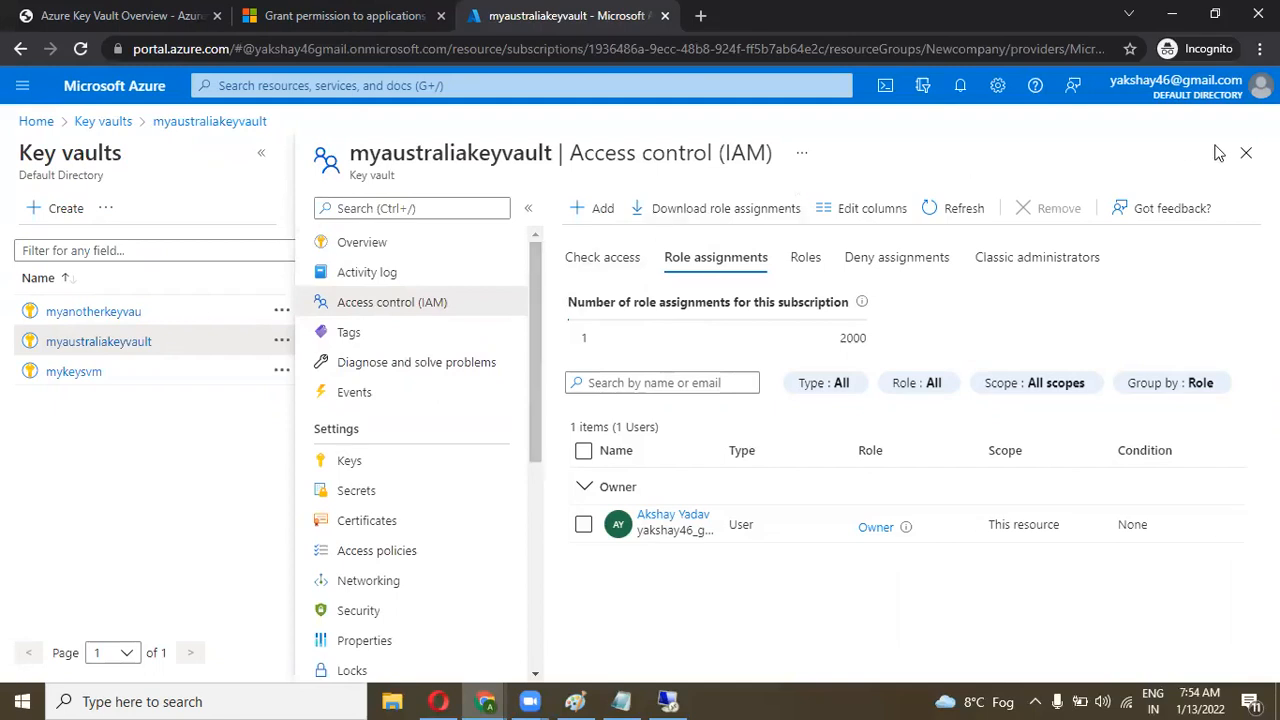
pyautogui.click(1246, 155)
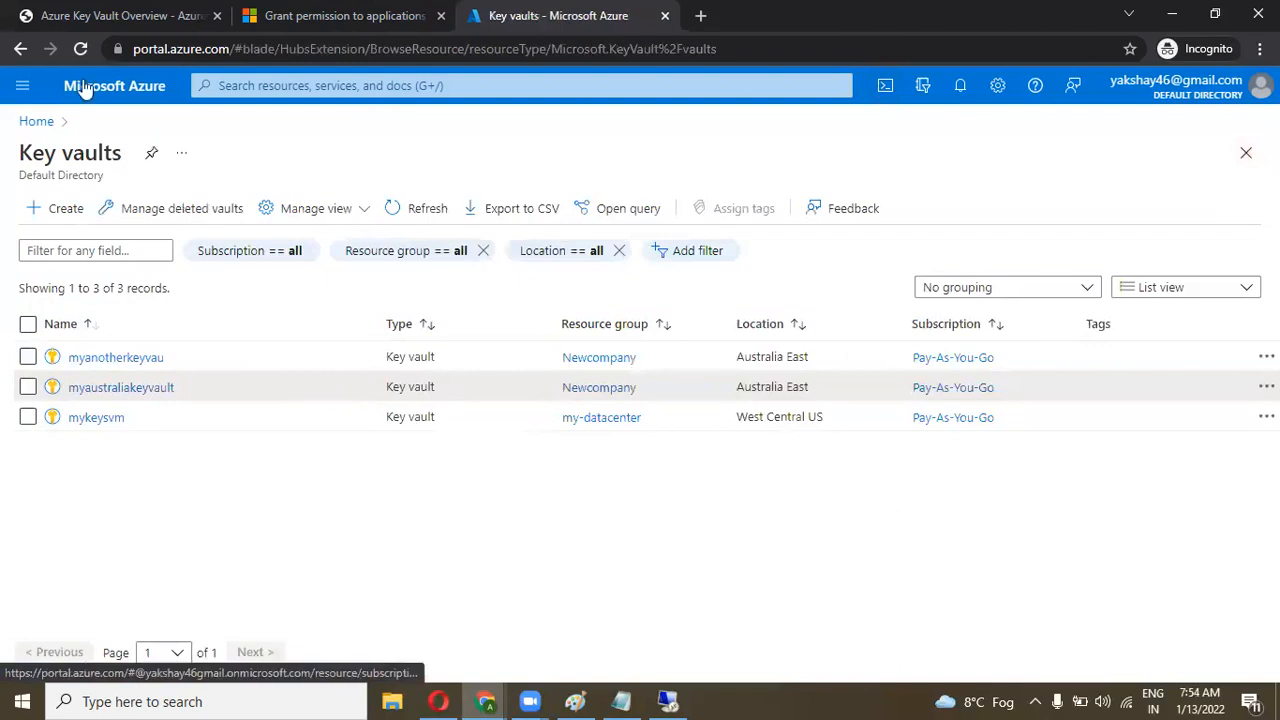
# Return to the portal home, list all resources, and open the virtual machine myencryptvm
pyautogui.click(22, 85)
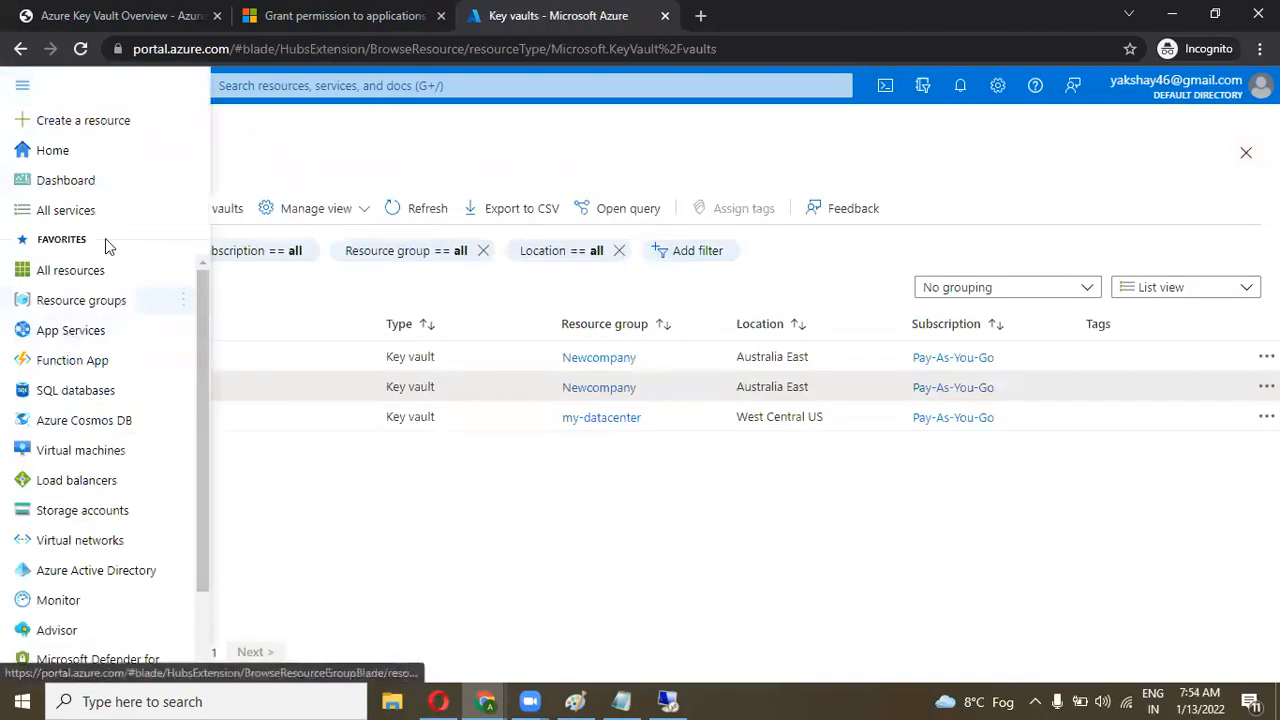
pyautogui.click(86, 160)
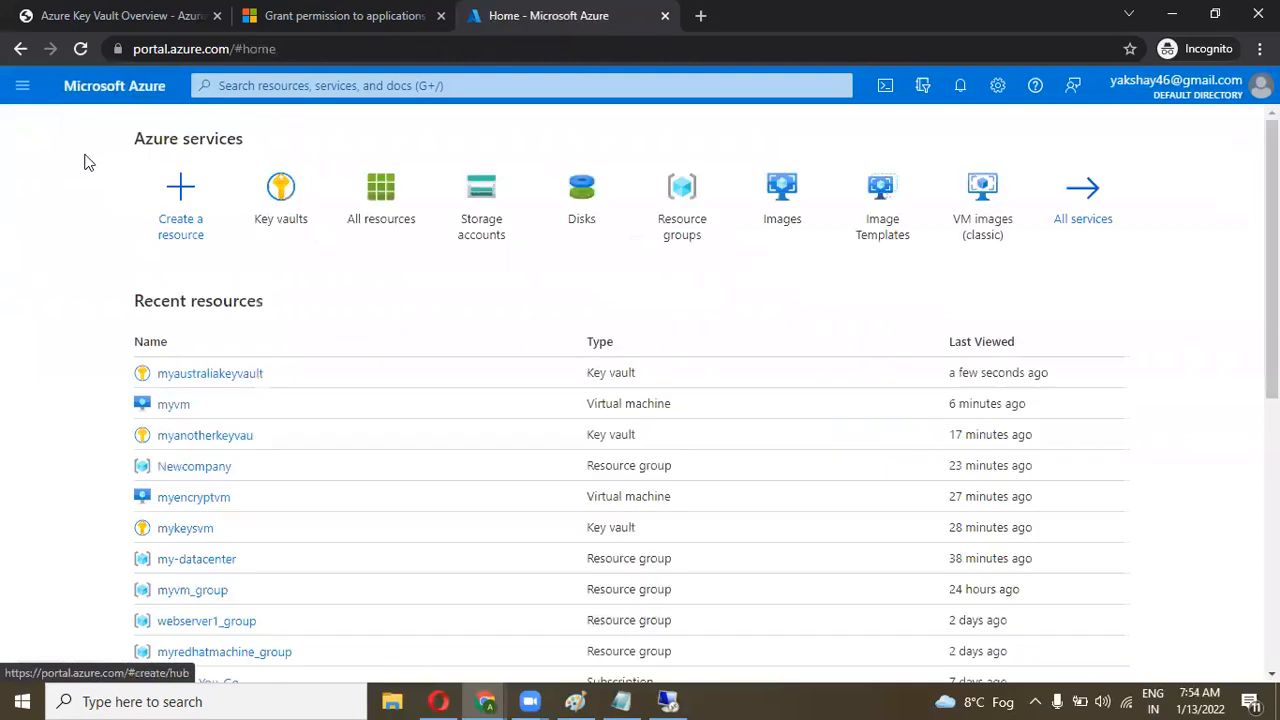
pyautogui.click(360, 190)
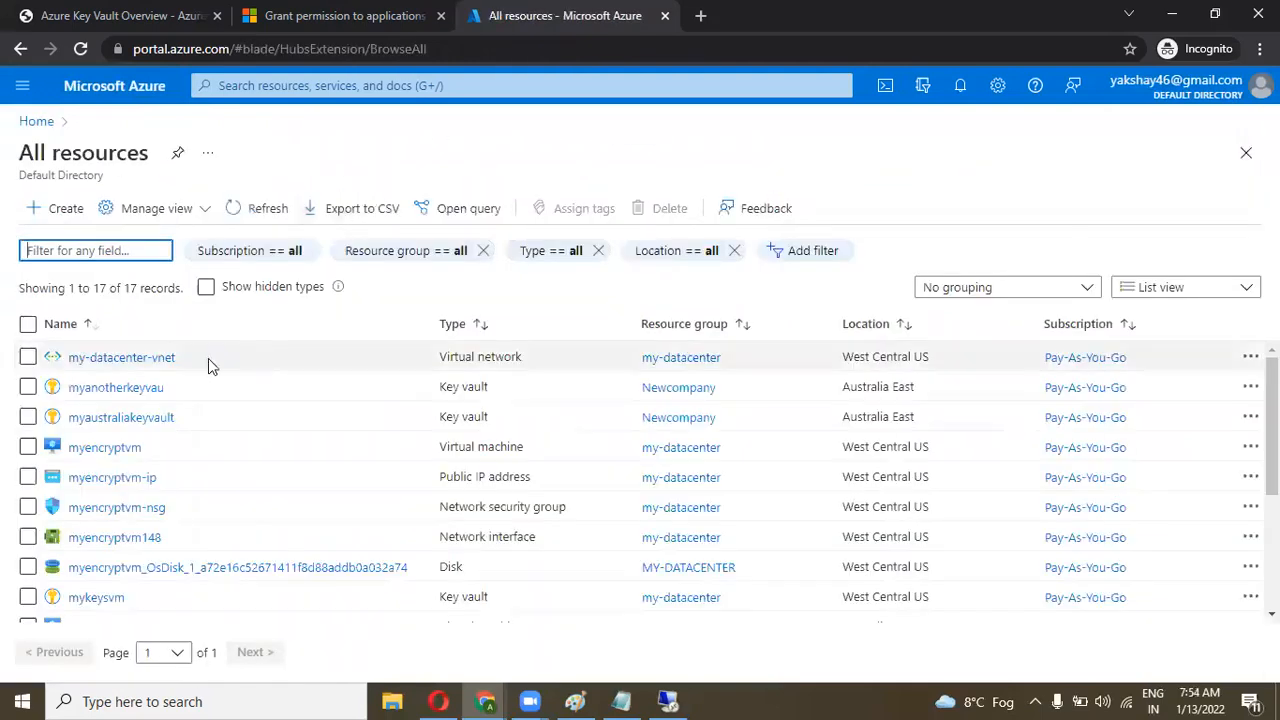
pyautogui.moveTo(122, 460)
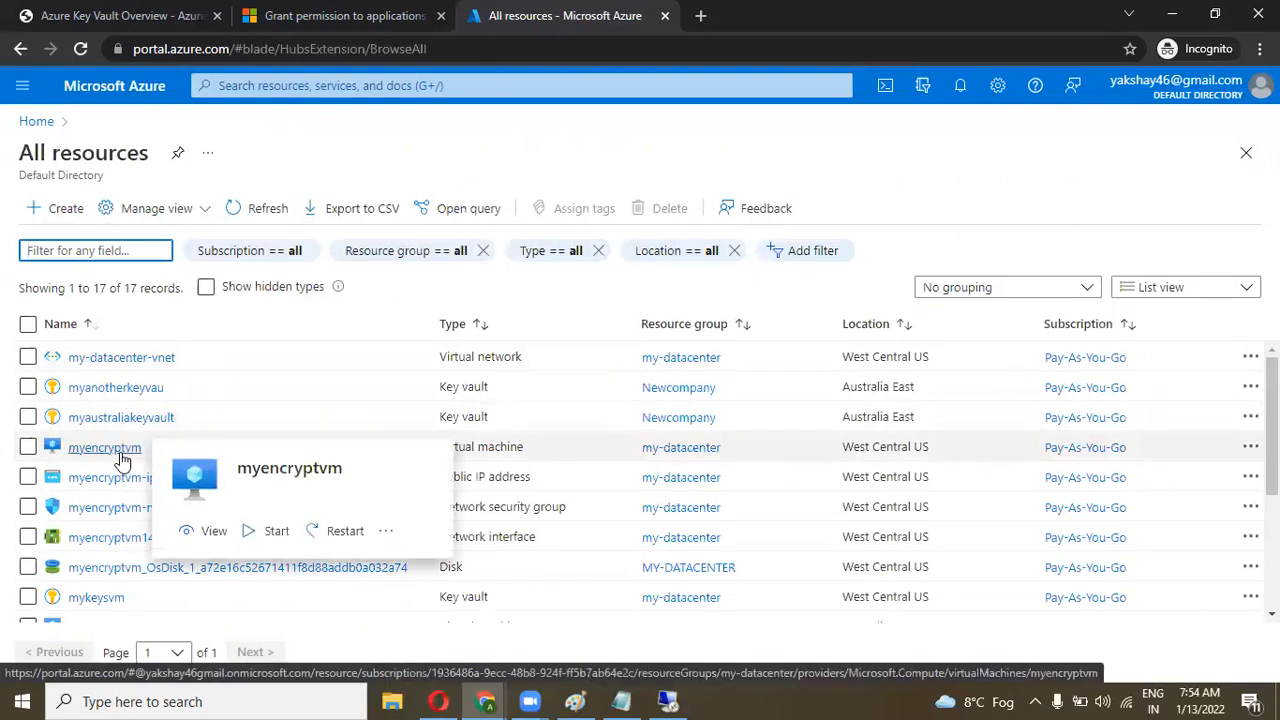
pyautogui.click(120, 455)
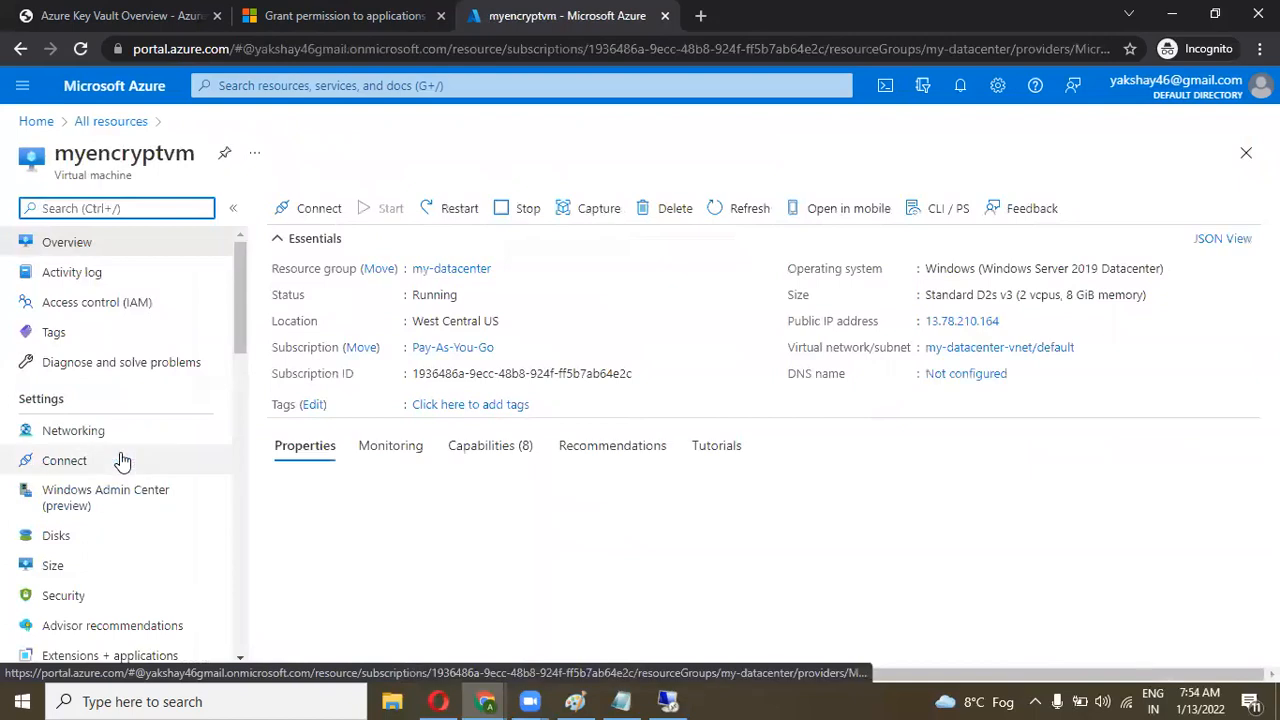